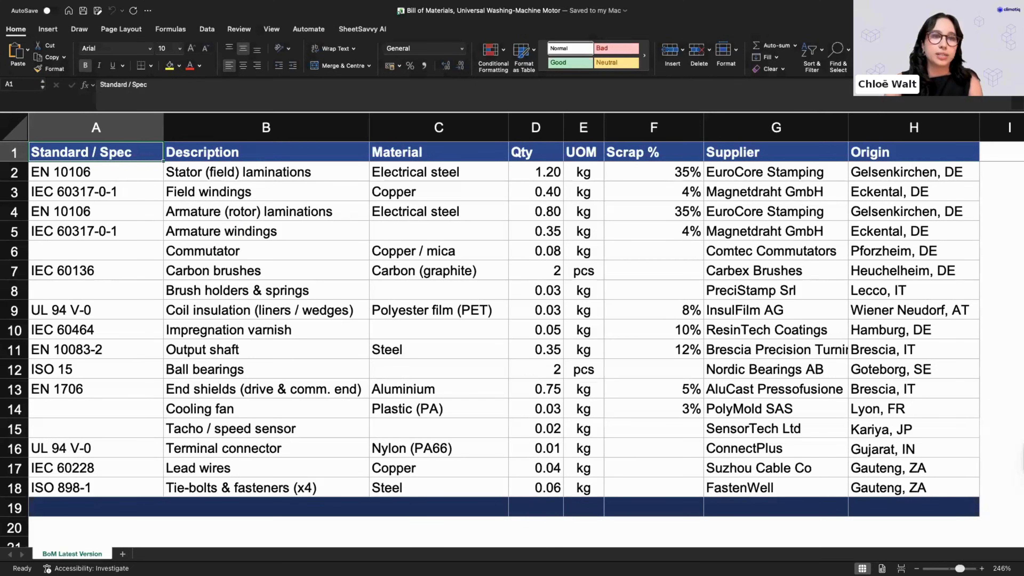
Review the Material and Origin columns of the washing-machine motor's bill of materials, covering rows 1 to 18
{"action": "key", "text": "super+Tab"}
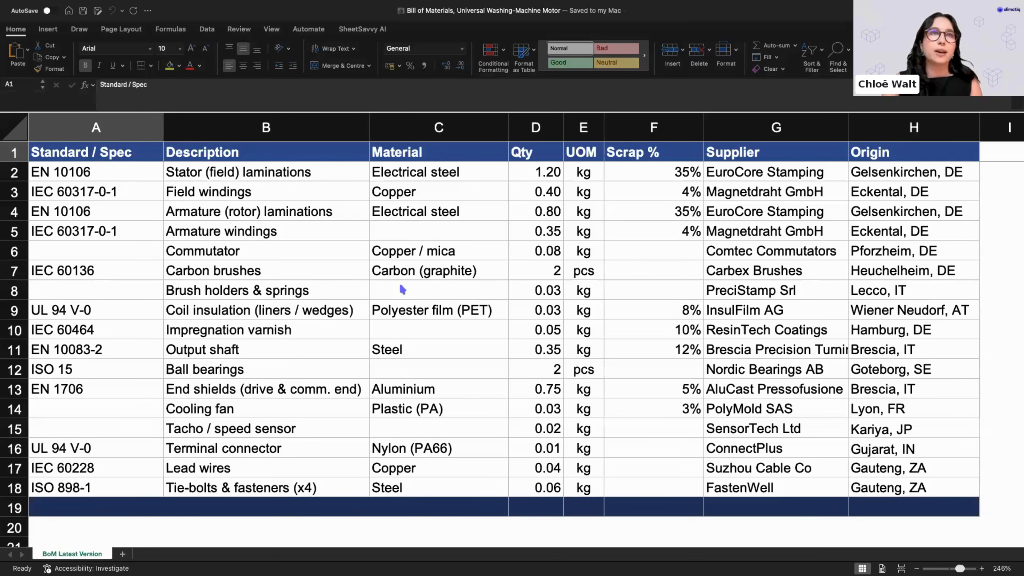
{"action": "left_click", "coordinate": [422, 158]}
{"action": "left_click_drag", "start_coordinate": [421, 157], "coordinate": [423, 497]}
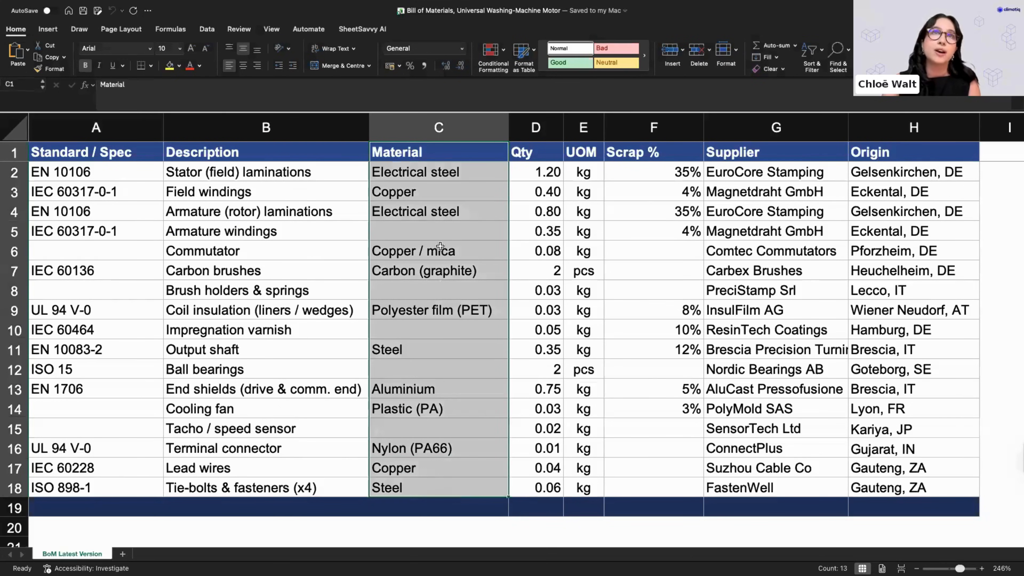
{"action": "left_click", "coordinate": [440, 247]}
{"action": "scroll", "coordinate": [564, 282], "scroll_direction": "right", "scroll_amount": 3}
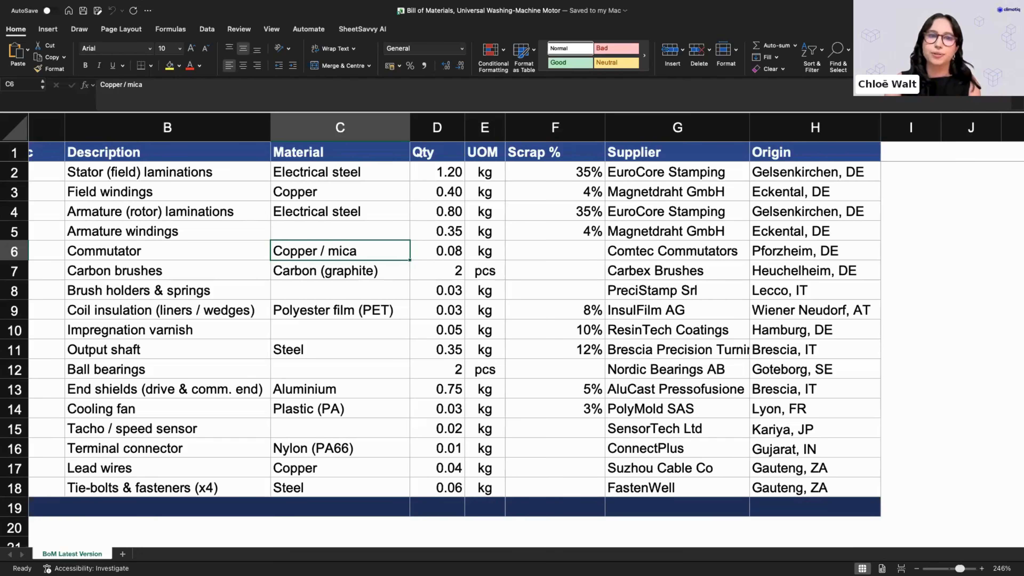
{"action": "left_click", "coordinate": [684, 193]}
{"action": "scroll", "coordinate": [743, 174], "scroll_direction": "right", "scroll_amount": 2}
{"action": "left_click_drag", "start_coordinate": [753, 160], "coordinate": [753, 488]}
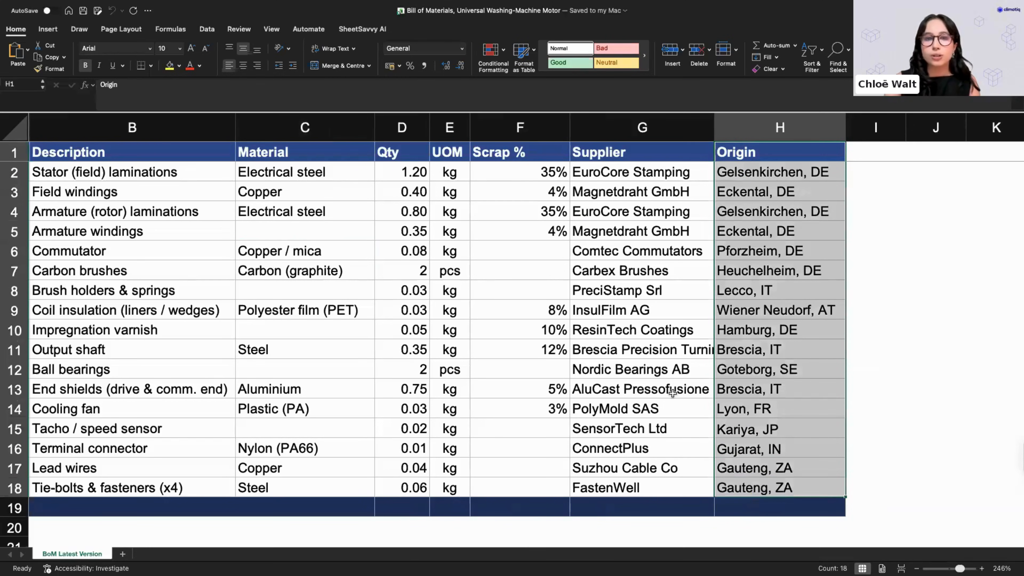
{"action": "left_click", "coordinate": [673, 392]}
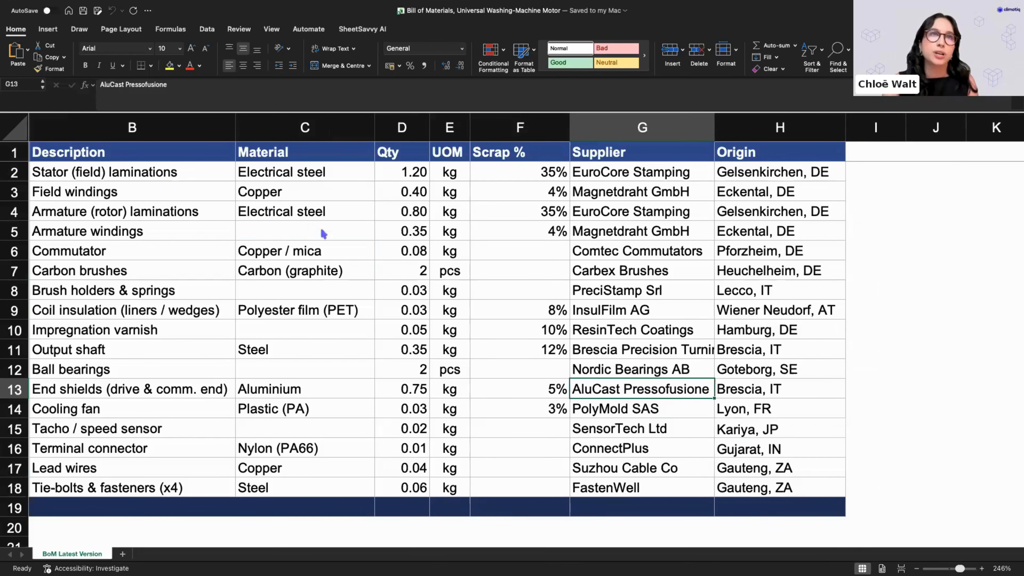
{"action": "scroll", "coordinate": [355, 254], "scroll_direction": "left", "scroll_amount": 3}
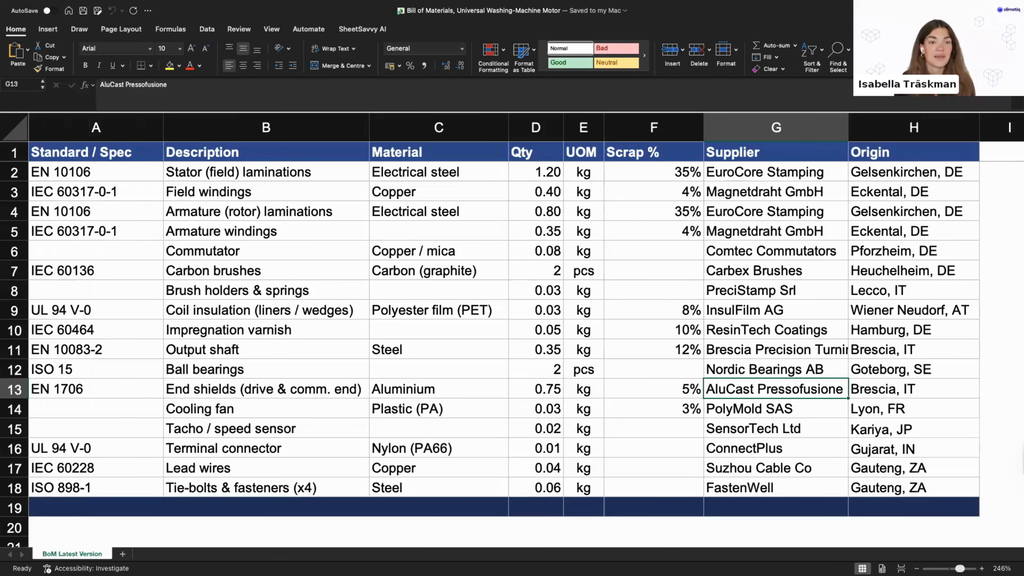
{"action": "key", "text": "super+Tab"}
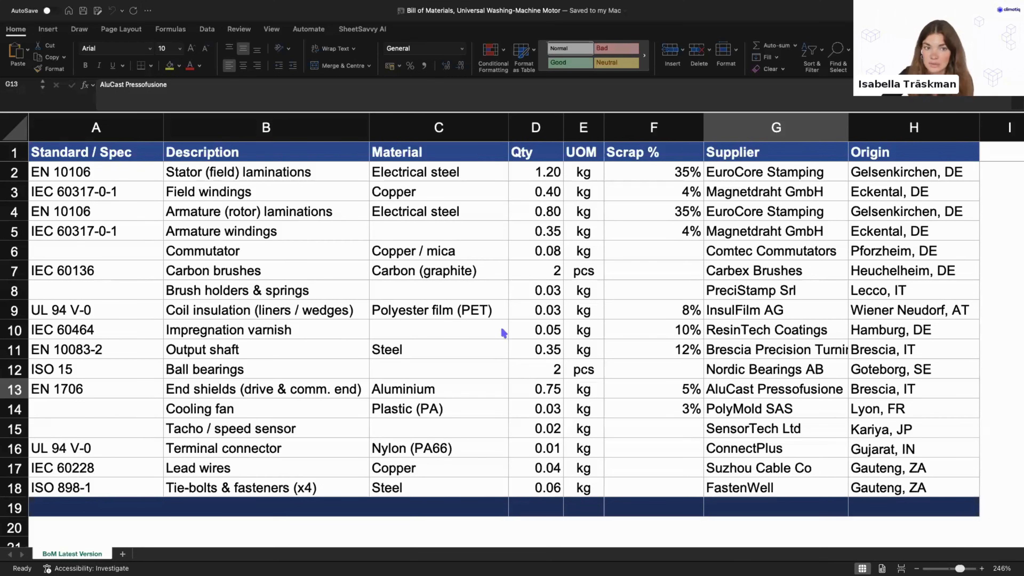
{"action": "scroll", "coordinate": [517, 332], "scroll_direction": "right", "scroll_amount": 2}
{"action": "scroll", "coordinate": [530, 265], "scroll_direction": "left", "scroll_amount": 2}
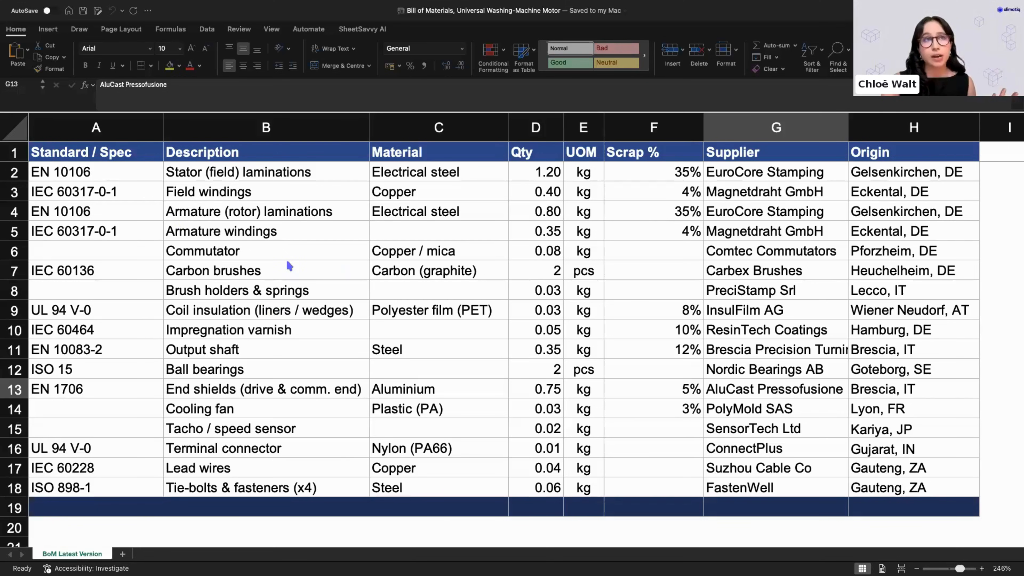
{"action": "left_click", "coordinate": [304, 261]}
Switch to the Climatiq product carbon footprint form and enter Electric Motor as the product name
{"action": "key", "text": "ctrl+Right"}
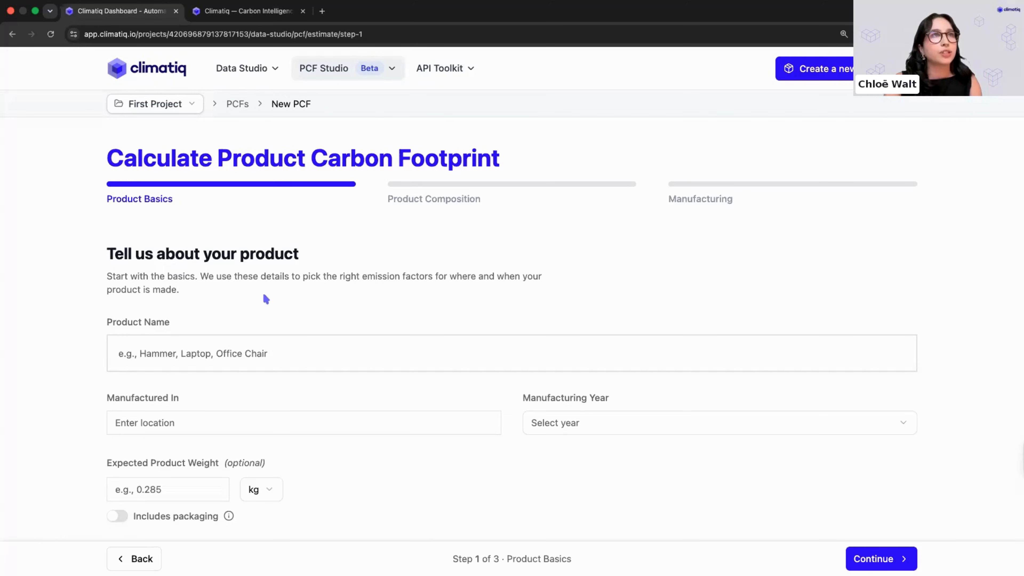
{"action": "scroll", "coordinate": [266, 299], "scroll_direction": "down", "scroll_amount": 1}
{"action": "left_click", "coordinate": [204, 331]}
{"action": "key", "text": "Caps_Lock"}
{"action": "type", "text": "Elec"}
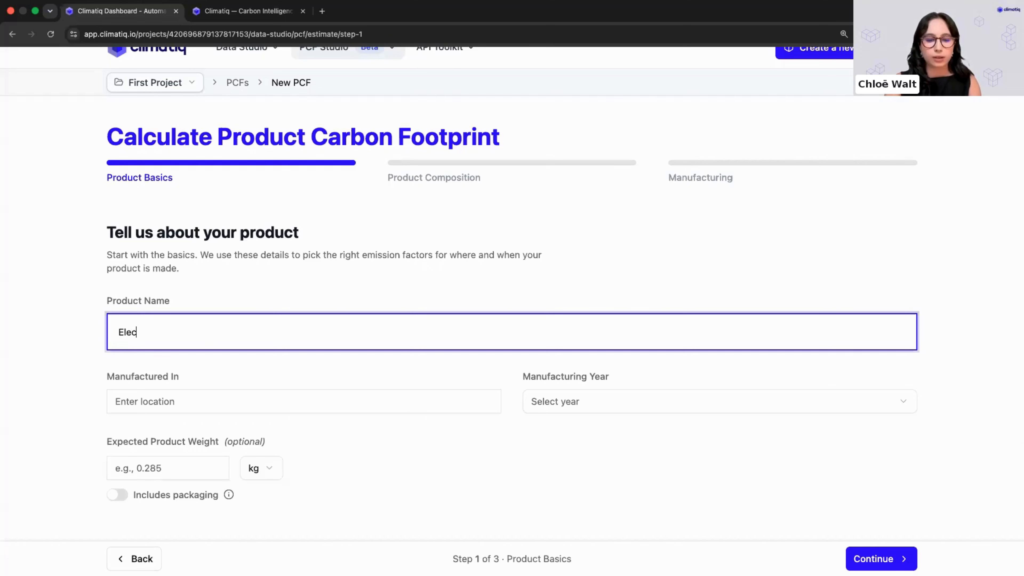
{"action": "type", "text": "tric Motor"}
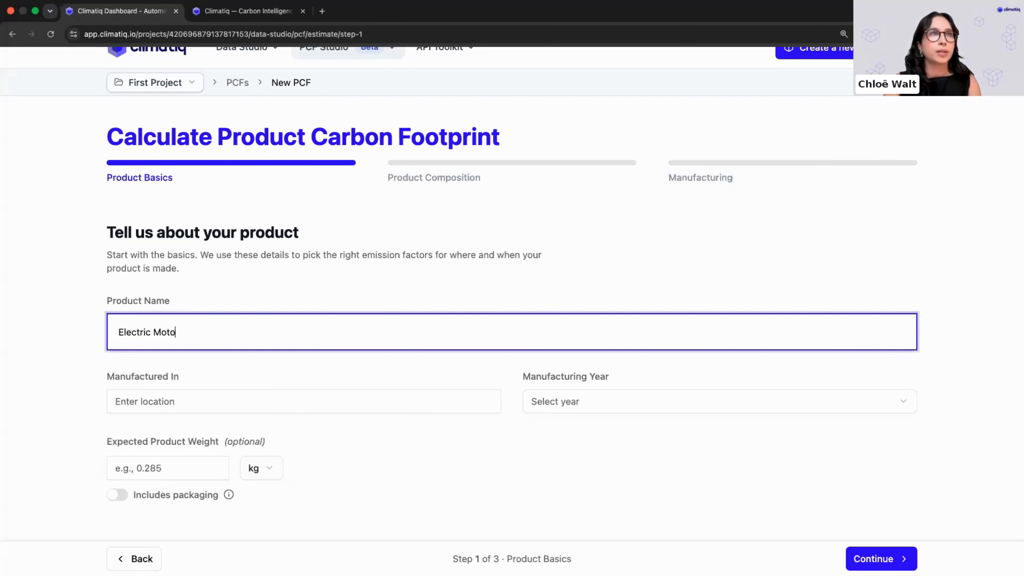
Set the product's manufacturing location to Berlin, Germany
{"action": "left_click", "coordinate": [165, 411]}
{"action": "type", "text": "Be"}
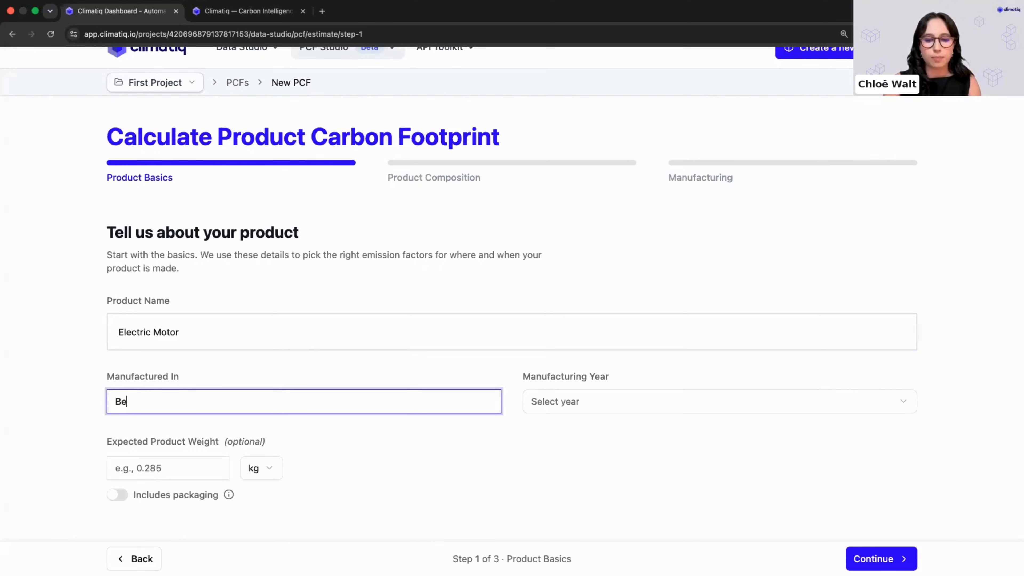
{"action": "type", "text": "rlin, Germ"}
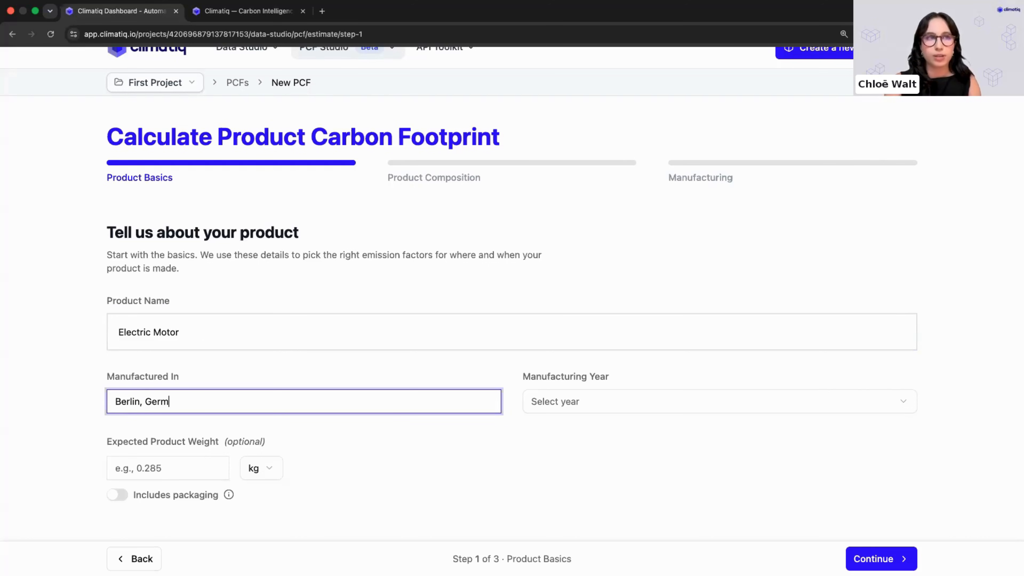
{"action": "type", "text": "any"}
Choose 2026 as the manufacturing year and proceed to the product composition stage
{"action": "left_click", "coordinate": [561, 404]}
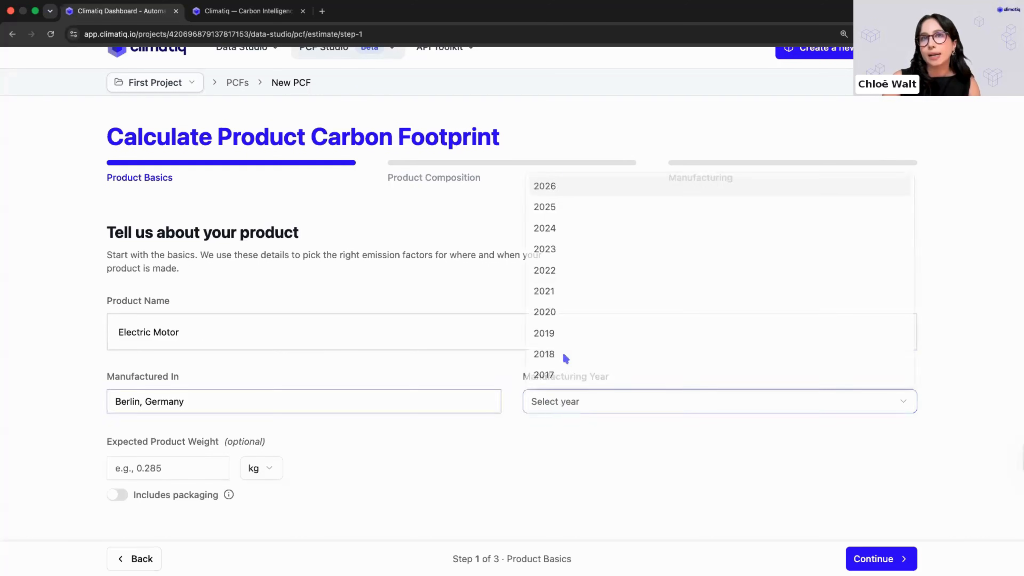
{"action": "left_click", "coordinate": [559, 182]}
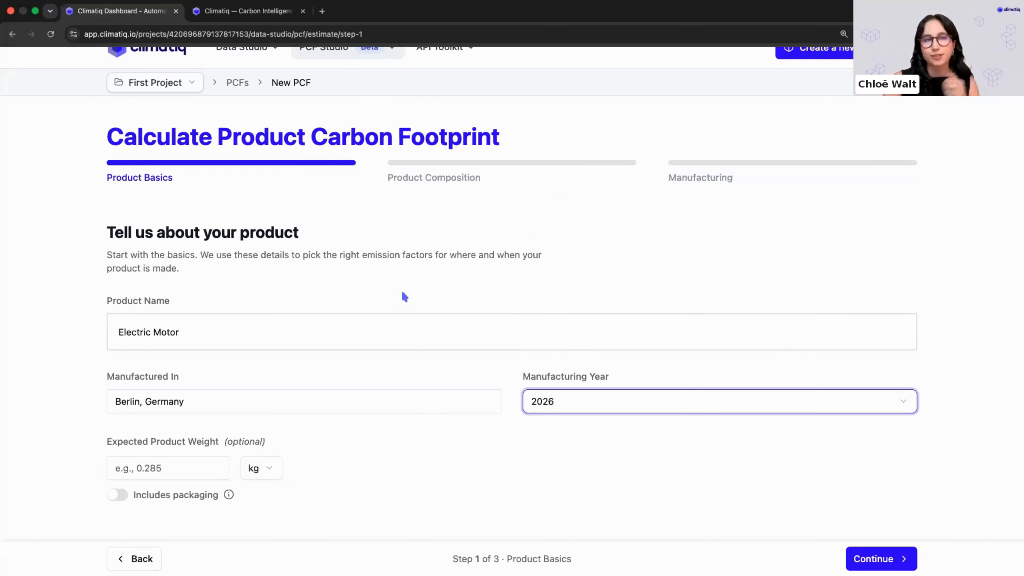
{"action": "left_click", "coordinate": [179, 331]}
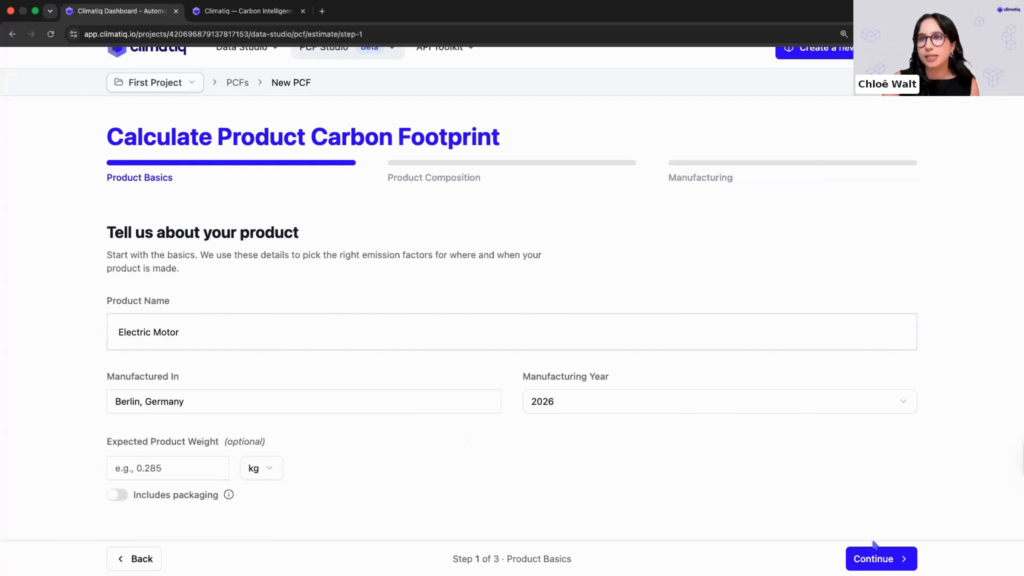
{"action": "left_click", "coordinate": [869, 557]}
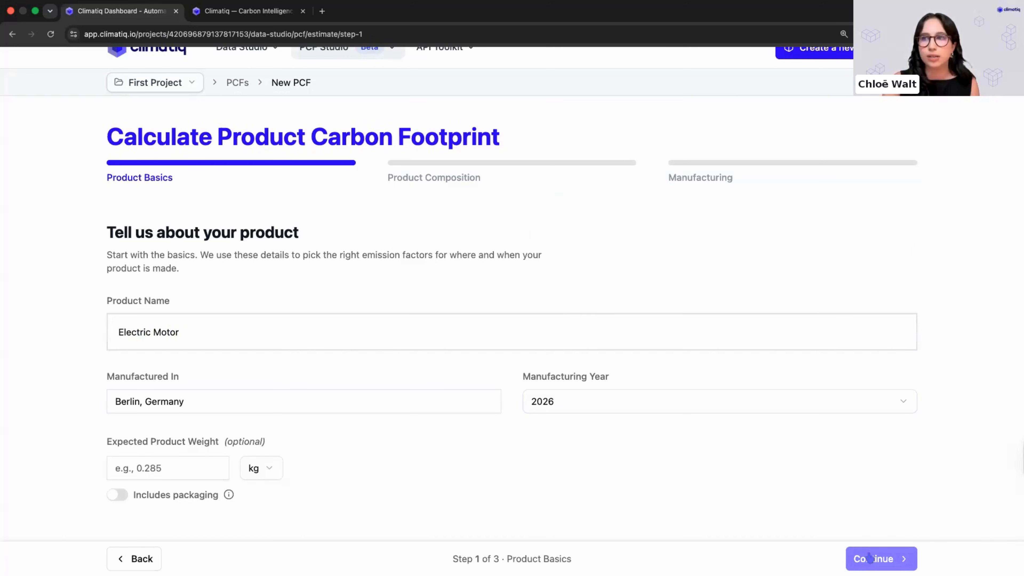
Fill the Electric Motor's component list from a template suggested for similar products
{"action": "scroll", "coordinate": [481, 354], "scroll_direction": "down", "scroll_amount": 2}
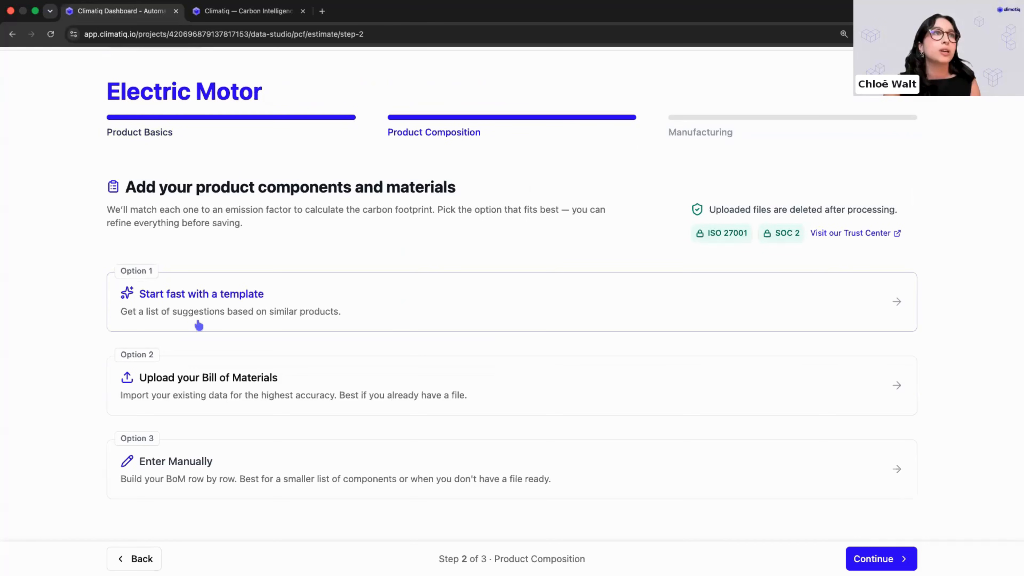
{"action": "scroll", "coordinate": [62, 362], "scroll_direction": "down", "scroll_amount": 1}
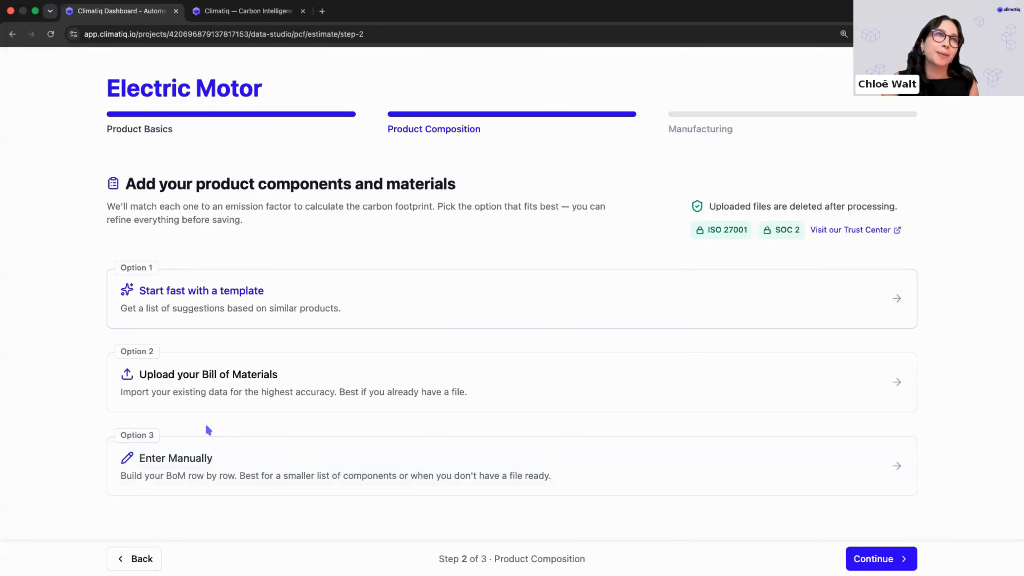
{"action": "scroll", "coordinate": [226, 415], "scroll_direction": "up", "scroll_amount": 1}
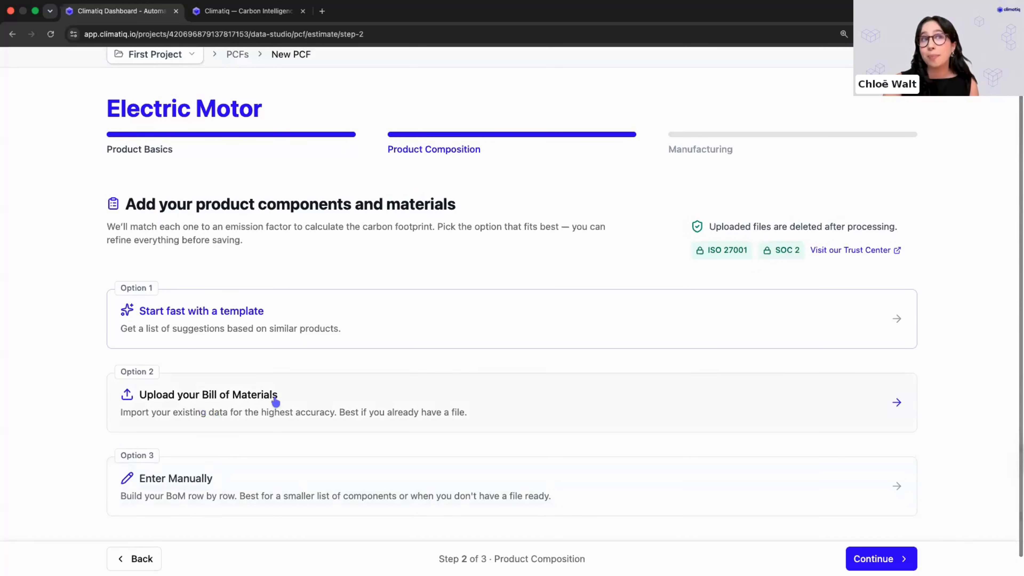
{"action": "scroll", "coordinate": [276, 402], "scroll_direction": "down", "scroll_amount": 1}
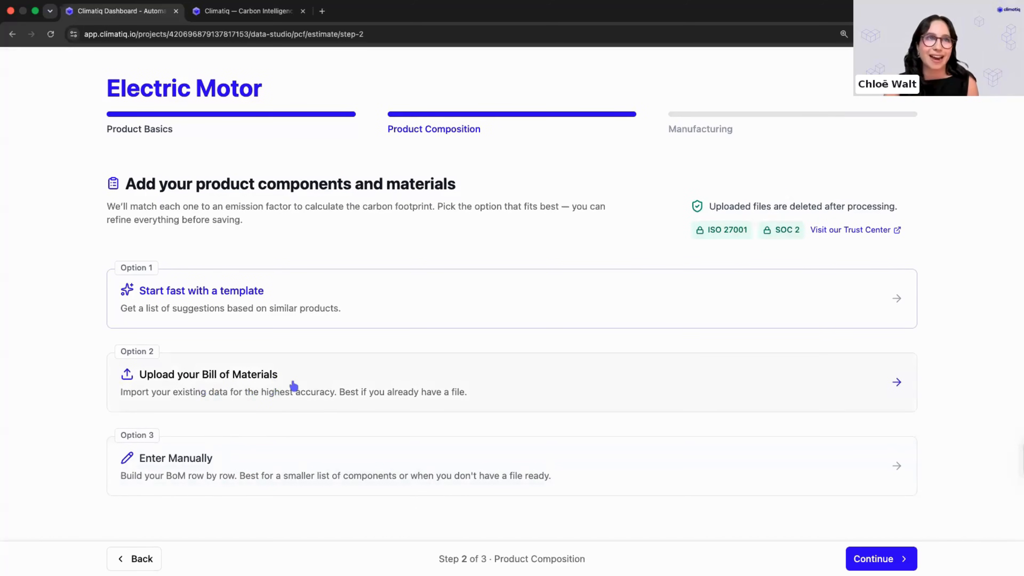
{"action": "scroll", "coordinate": [210, 340], "scroll_direction": "up", "scroll_amount": 1}
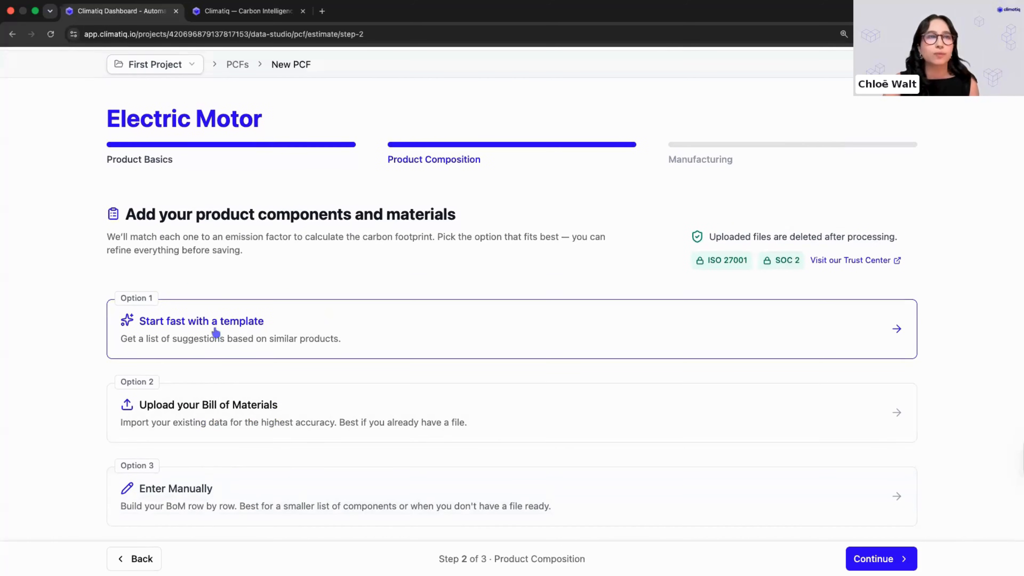
{"action": "left_click", "coordinate": [294, 325]}
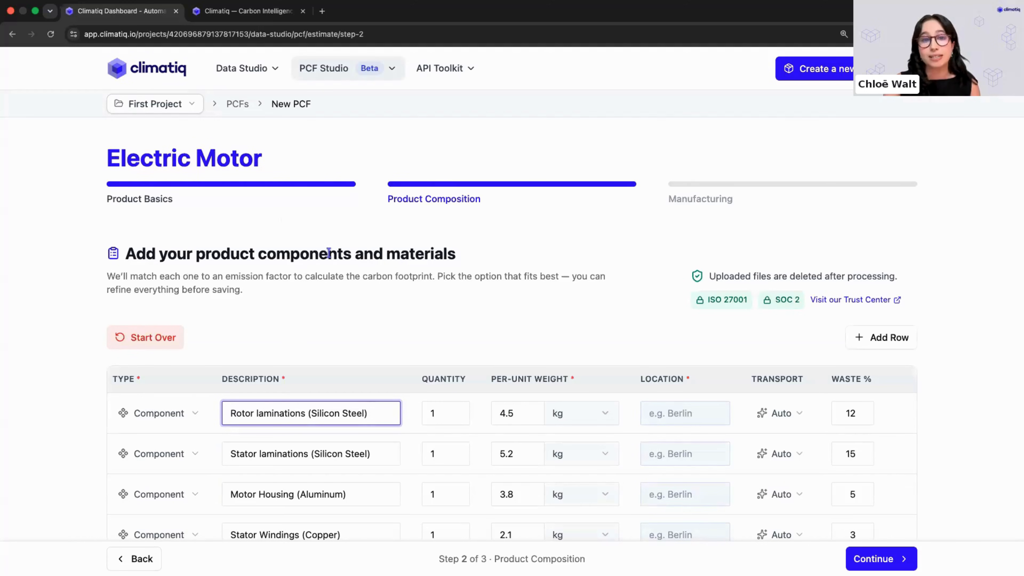
Examine the template's suggested components, including their quantities, per-unit weights, locations, transport and waste percentages
{"action": "scroll", "coordinate": [330, 258], "scroll_direction": "down", "scroll_amount": 2}
{"action": "scroll", "coordinate": [330, 258], "scroll_direction": "down", "scroll_amount": 2}
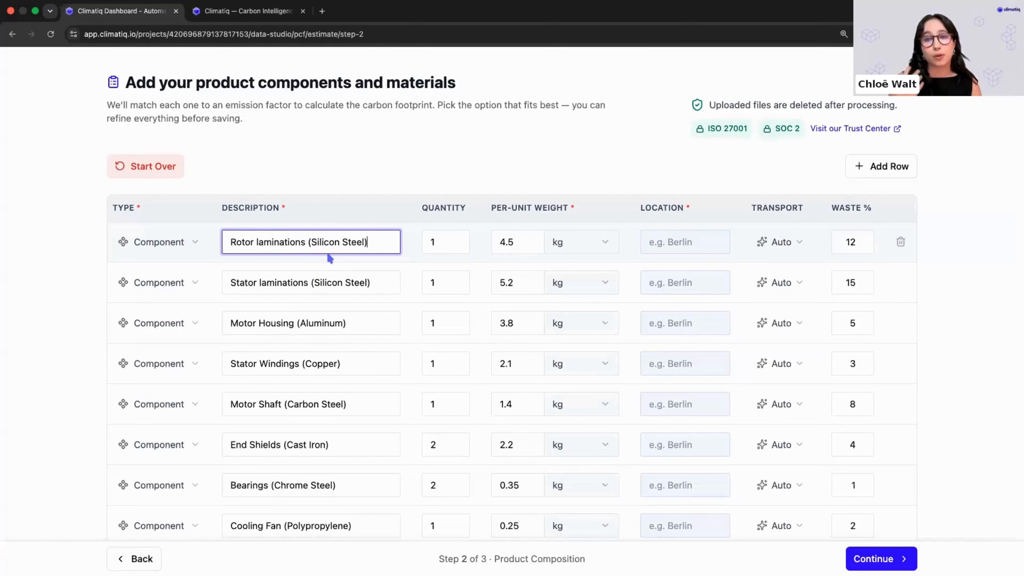
{"action": "scroll", "coordinate": [342, 254], "scroll_direction": "down", "scroll_amount": 2}
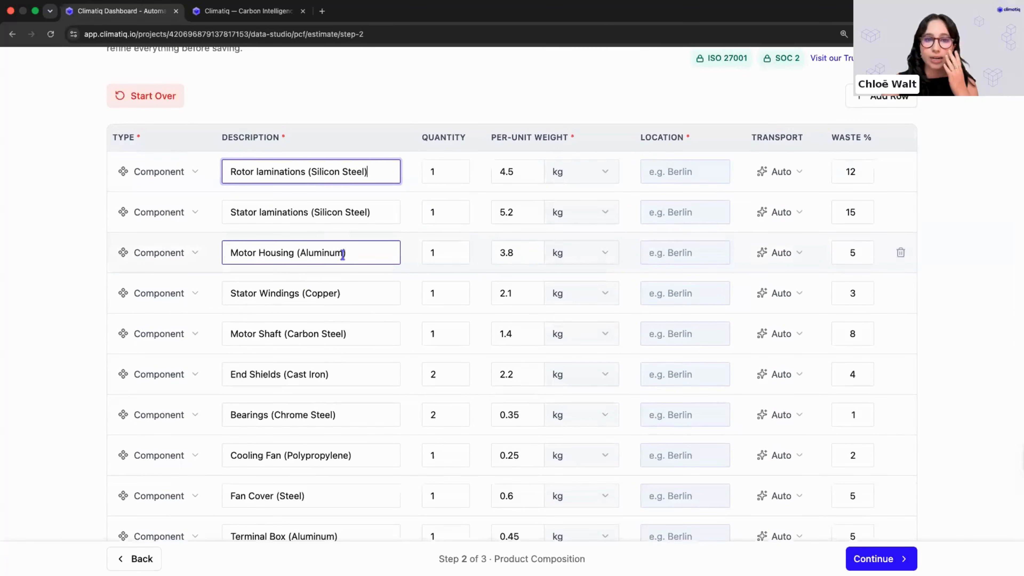
{"action": "scroll", "coordinate": [342, 255], "scroll_direction": "down", "scroll_amount": 5}
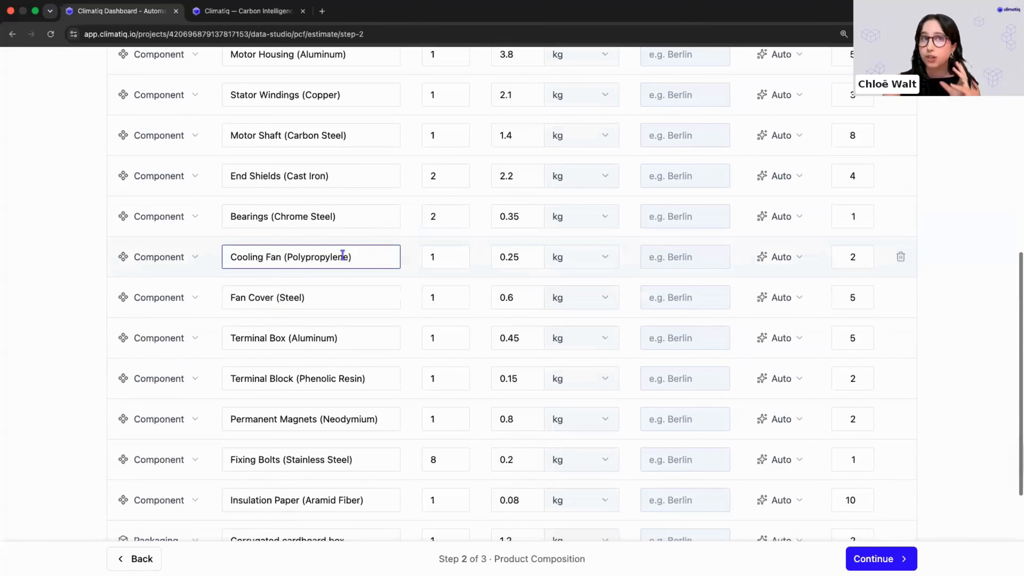
{"action": "scroll", "coordinate": [393, 269], "scroll_direction": "down", "scroll_amount": 2}
{"action": "scroll", "coordinate": [394, 269], "scroll_direction": "up", "scroll_amount": 1}
{"action": "scroll", "coordinate": [395, 270], "scroll_direction": "down", "scroll_amount": 3}
{"action": "scroll", "coordinate": [395, 270], "scroll_direction": "up", "scroll_amount": 5}
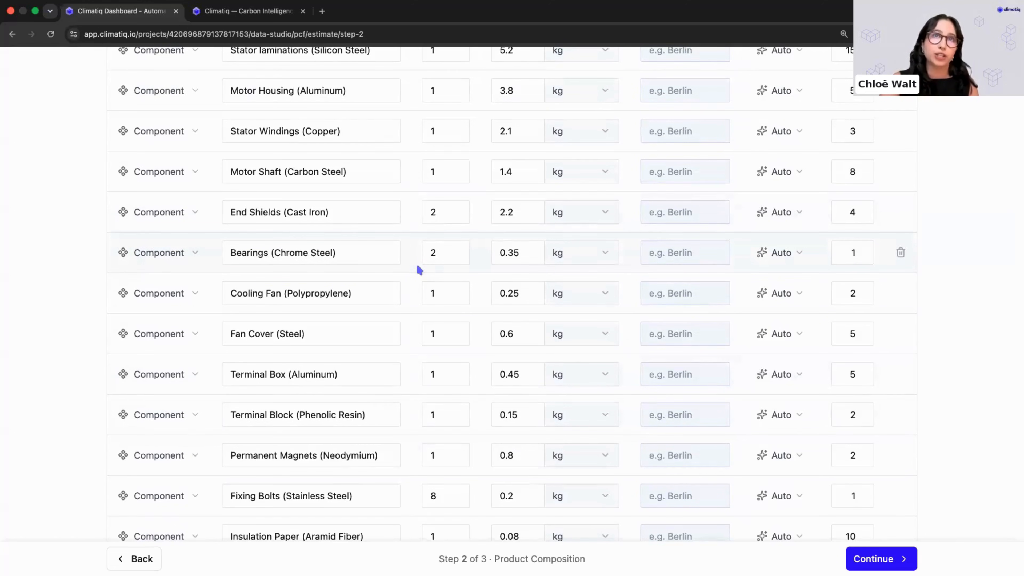
{"action": "scroll", "coordinate": [419, 269], "scroll_direction": "up", "scroll_amount": 8}
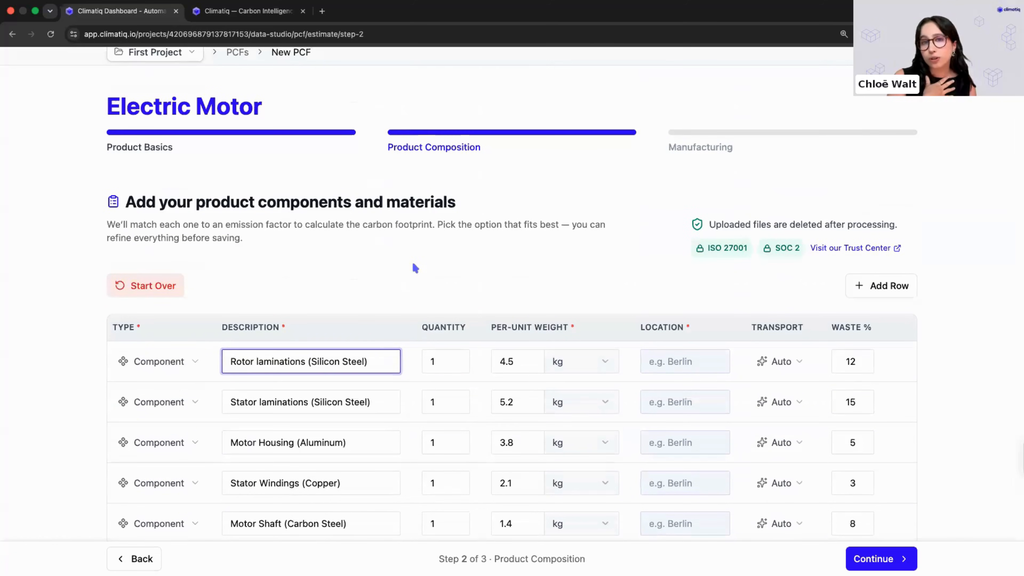
{"action": "scroll", "coordinate": [412, 261], "scroll_direction": "down", "scroll_amount": 10}
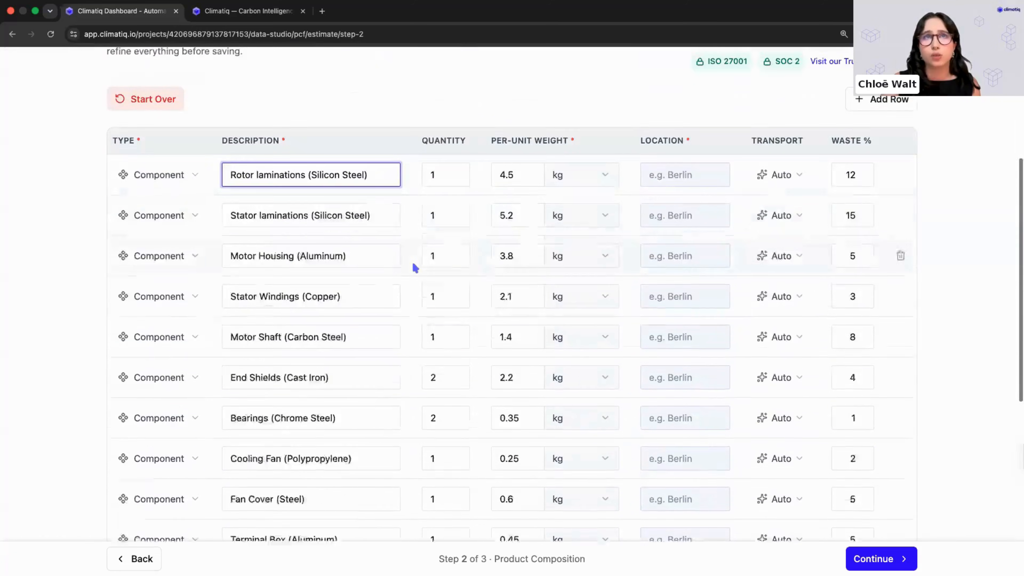
Discard the template-based component list by starting the product composition over
{"action": "scroll", "coordinate": [406, 225], "scroll_direction": "up", "scroll_amount": 10}
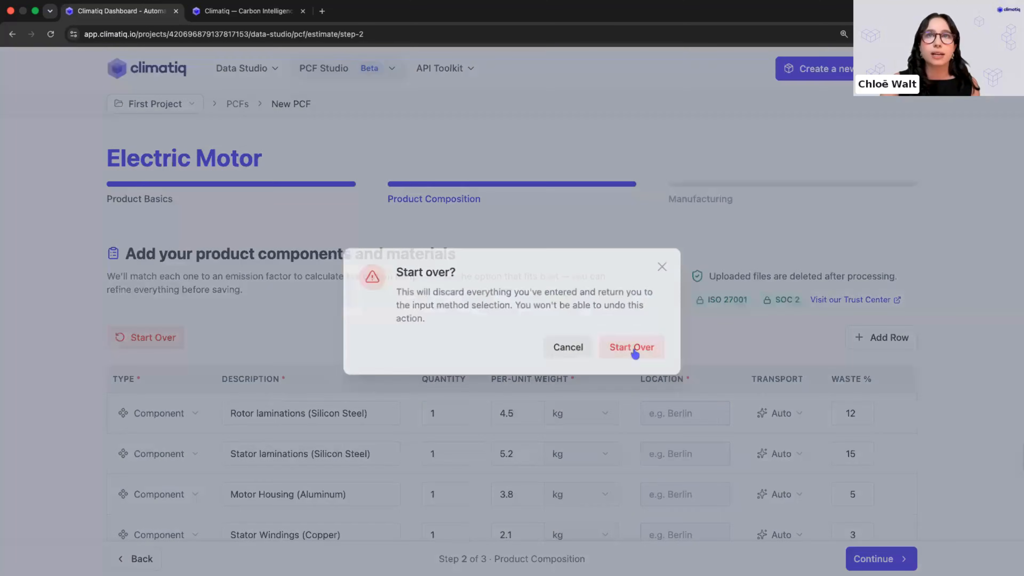
{"action": "left_click", "coordinate": [634, 349]}
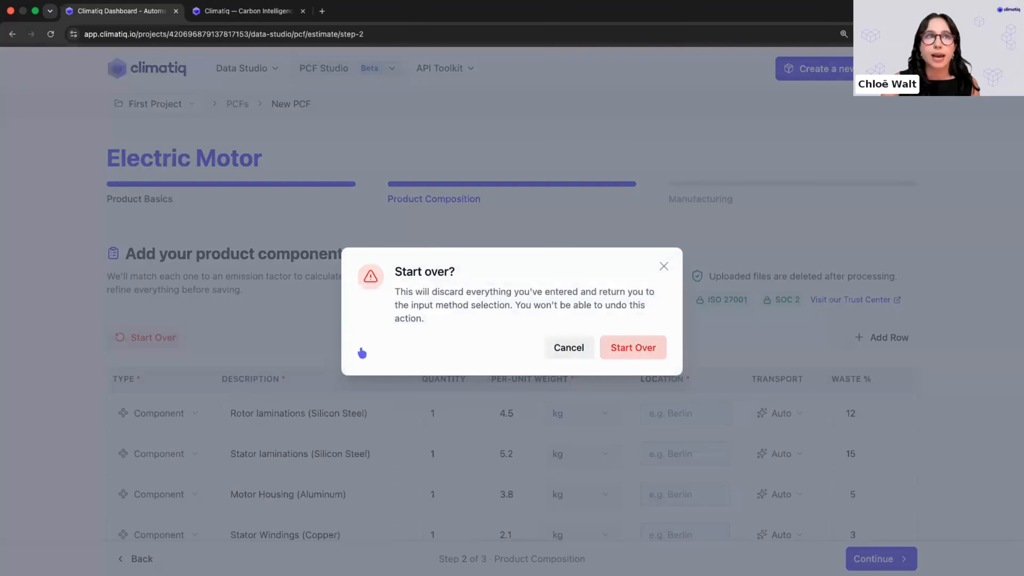
Upload the recently downloaded file Bill of Materials, Universal Washing-Machine Motor as the product's bill of materials
{"action": "scroll", "coordinate": [332, 370], "scroll_direction": "down", "scroll_amount": 2}
{"action": "left_click", "coordinate": [342, 383]}
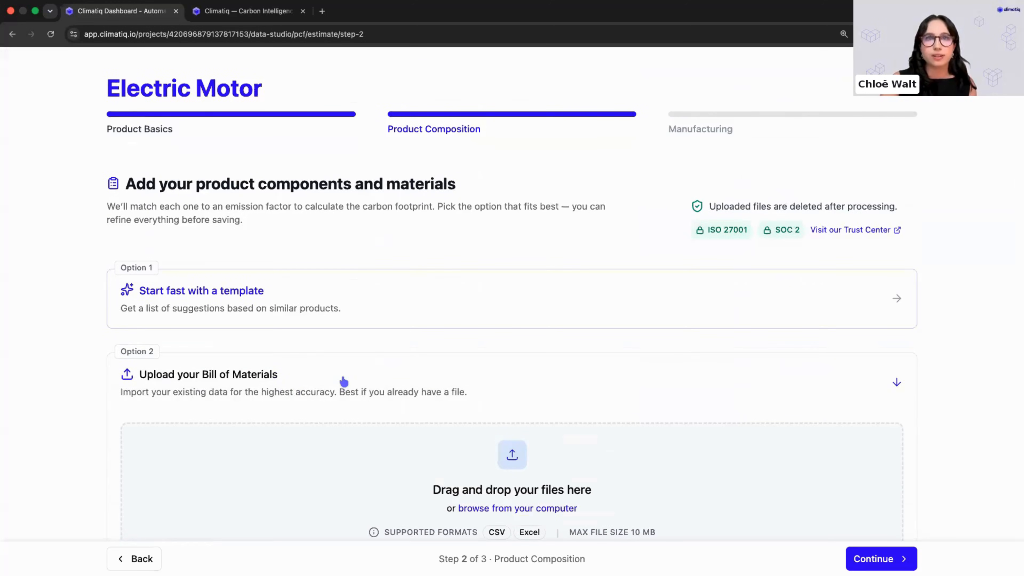
{"action": "left_click", "coordinate": [936, 34]}
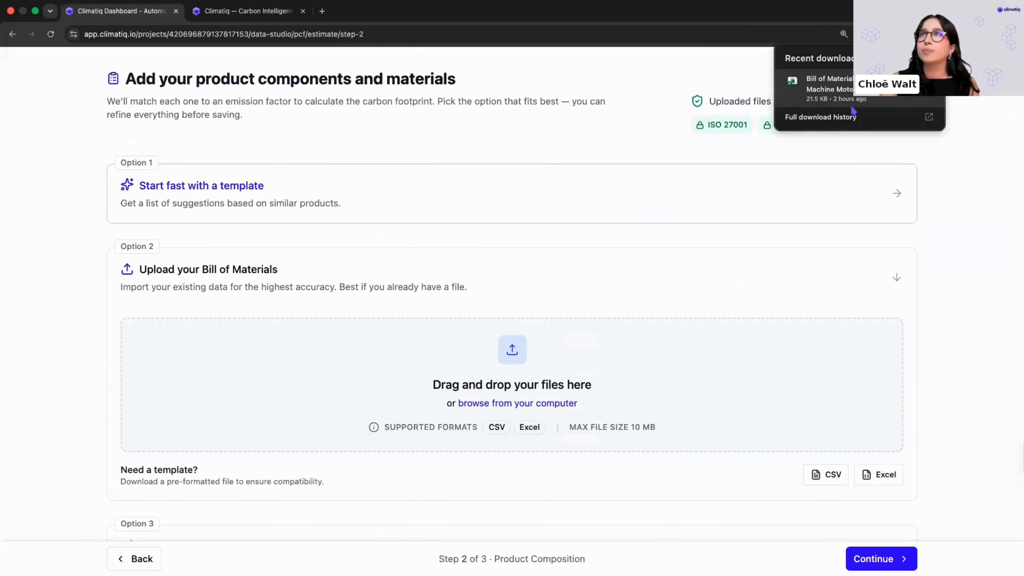
{"action": "left_click_drag", "start_coordinate": [626, 295], "coordinate": [578, 368]}
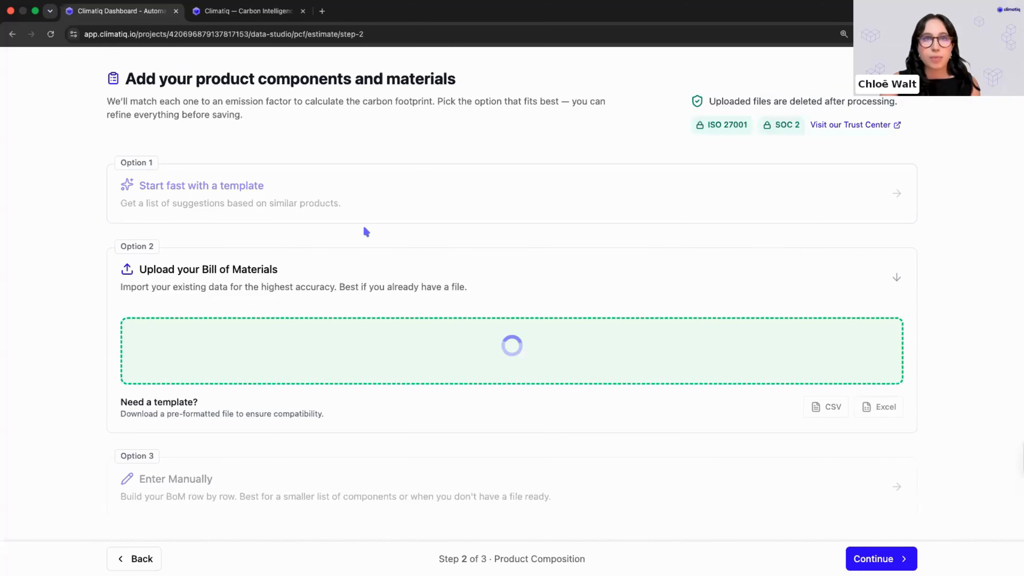
{"action": "scroll", "coordinate": [366, 230], "scroll_direction": "up", "scroll_amount": 2}
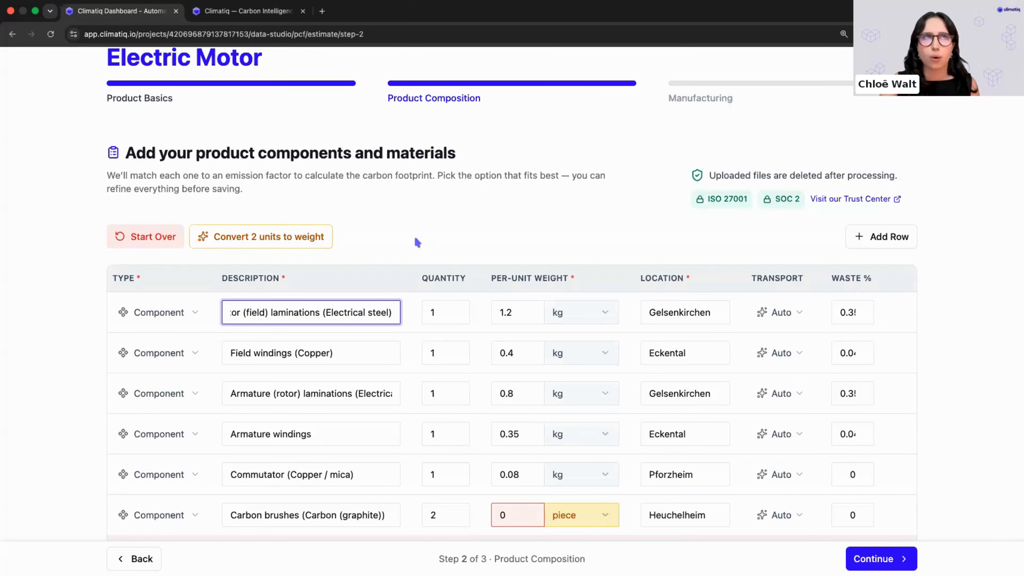
Examine the imported motor components, including their quantities, per-unit weights, locations and the rows whose units need conversion to weight
{"action": "scroll", "coordinate": [415, 244], "scroll_direction": "up", "scroll_amount": 3}
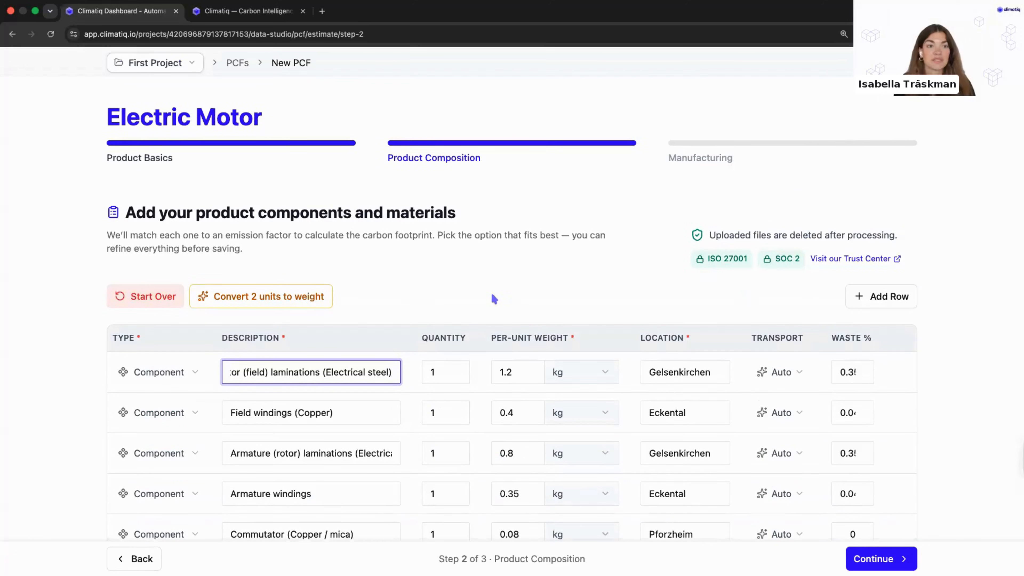
{"action": "scroll", "coordinate": [488, 244], "scroll_direction": "down", "scroll_amount": 3}
{"action": "left_click", "coordinate": [489, 244]}
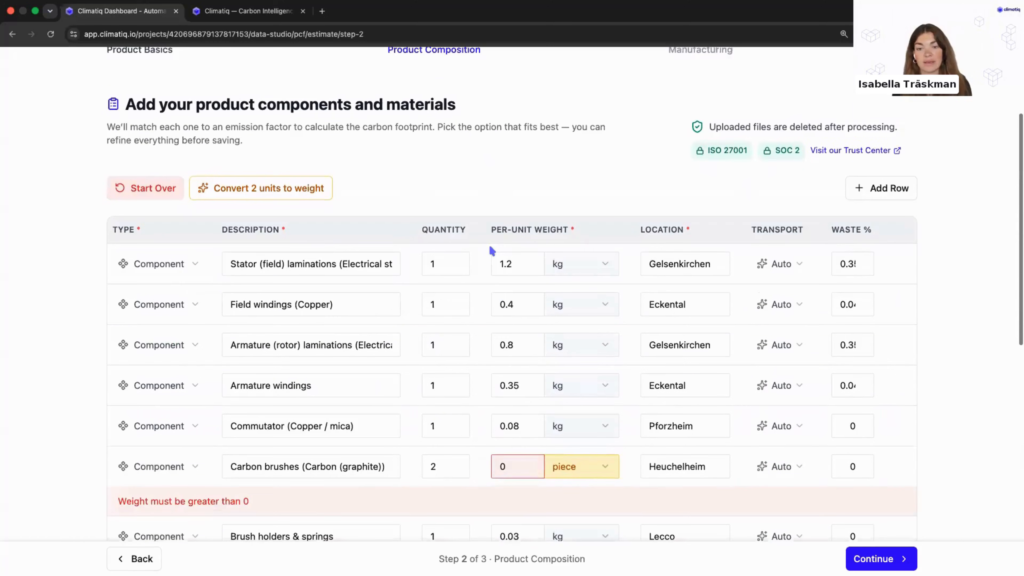
{"action": "scroll", "coordinate": [496, 231], "scroll_direction": "down", "scroll_amount": 1}
{"action": "scroll", "coordinate": [496, 231], "scroll_direction": "up", "scroll_amount": 1}
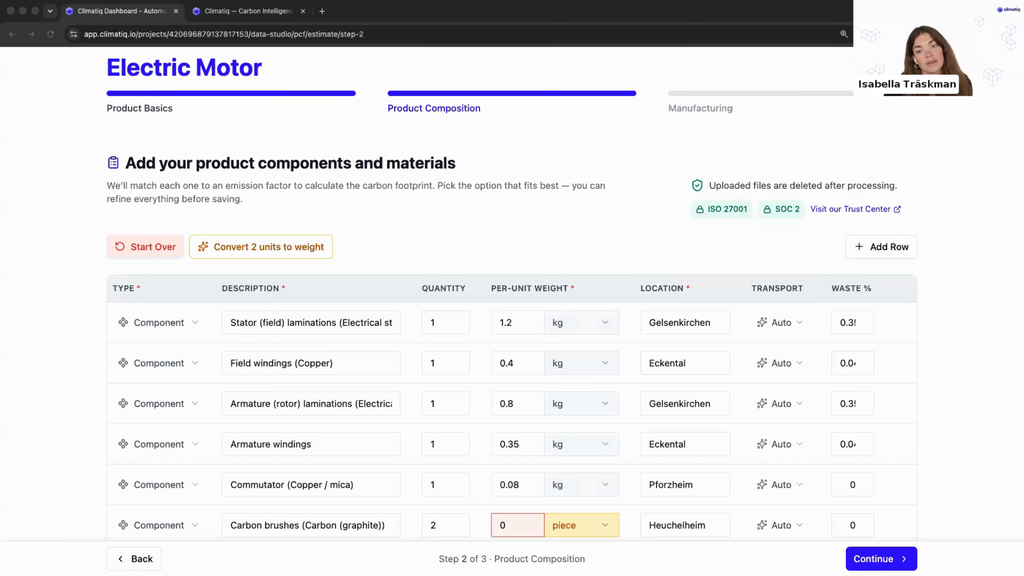
{"action": "left_click", "coordinate": [452, 225]}
{"action": "scroll", "coordinate": [423, 219], "scroll_direction": "down", "scroll_amount": 1}
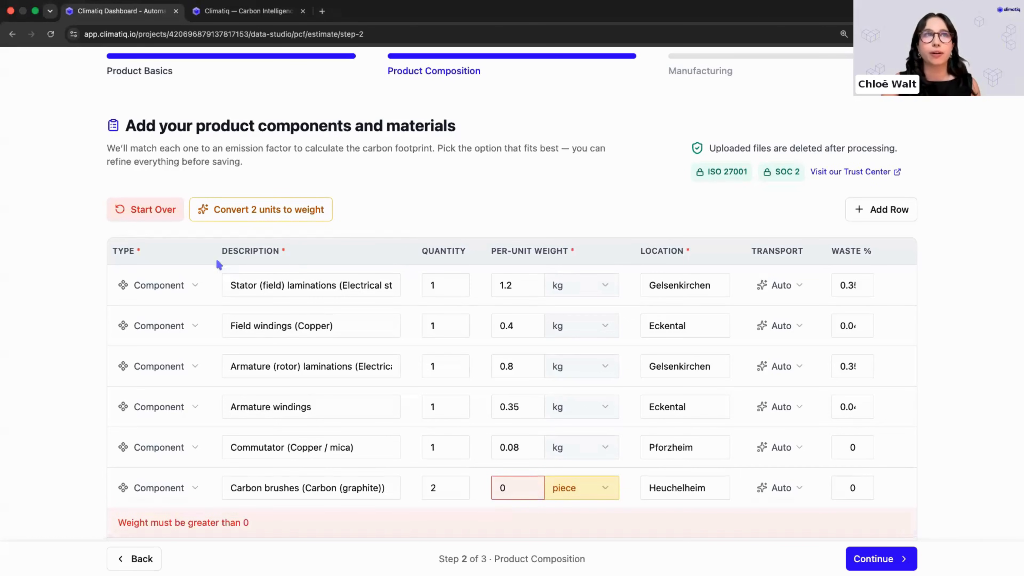
{"action": "scroll", "coordinate": [274, 393], "scroll_direction": "down", "scroll_amount": 7}
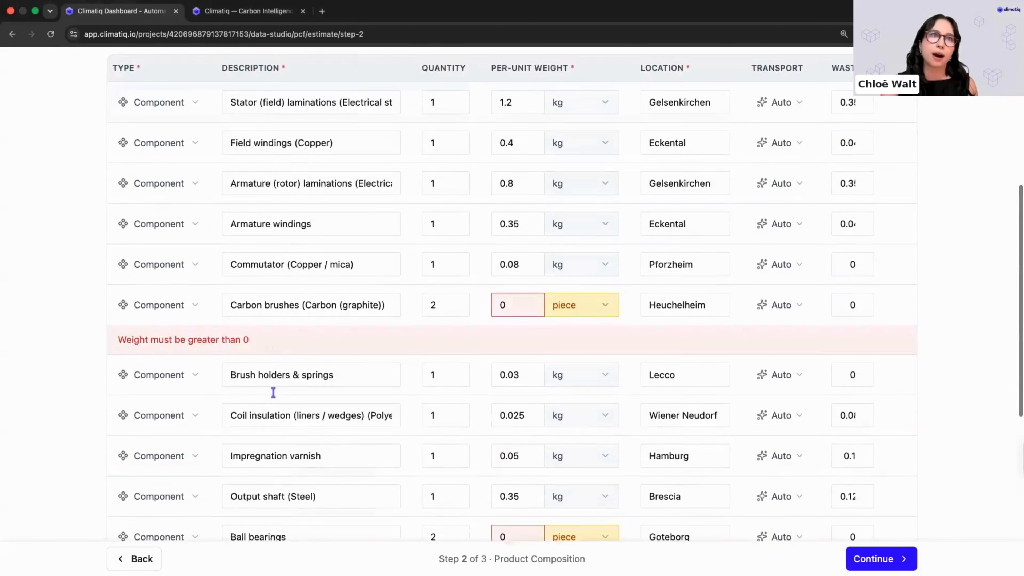
{"action": "scroll", "coordinate": [274, 394], "scroll_direction": "up", "scroll_amount": 6}
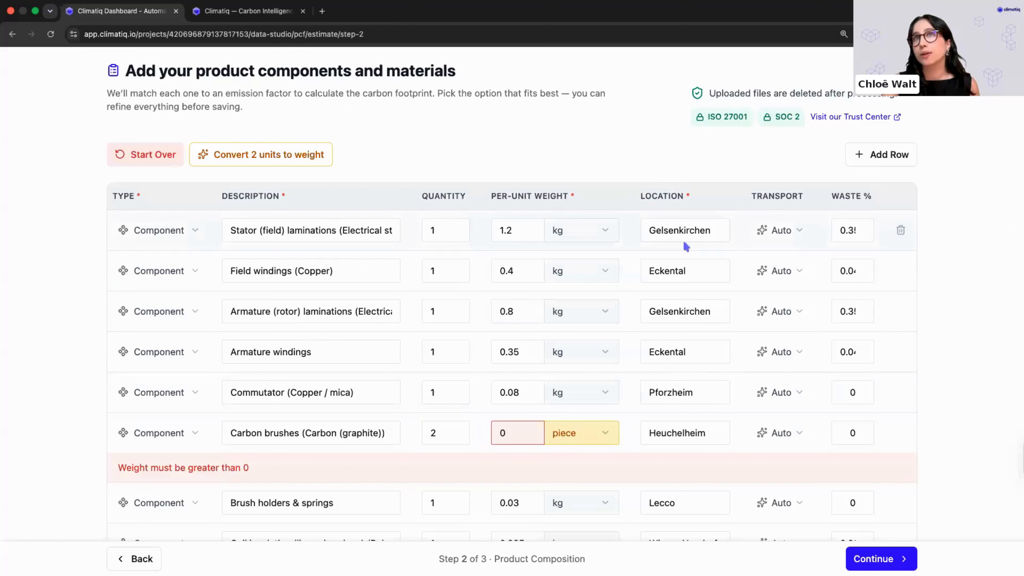
{"action": "scroll", "coordinate": [565, 419], "scroll_direction": "down", "scroll_amount": 2}
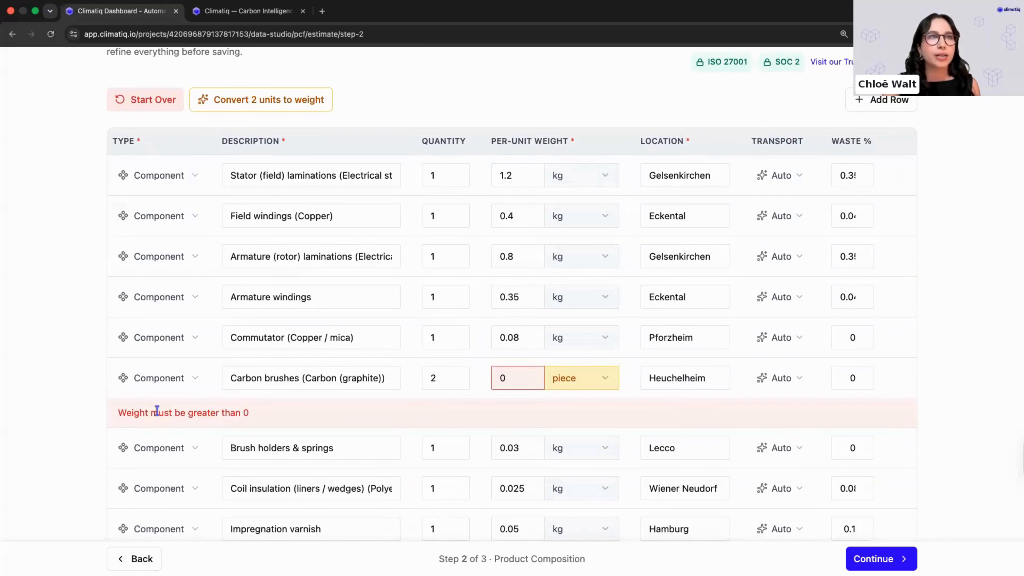
Convert the carbon brushes' piece unit to weight by estimating from an amount of 2 pieces, and apply the estimate
{"action": "left_click", "coordinate": [603, 377]}
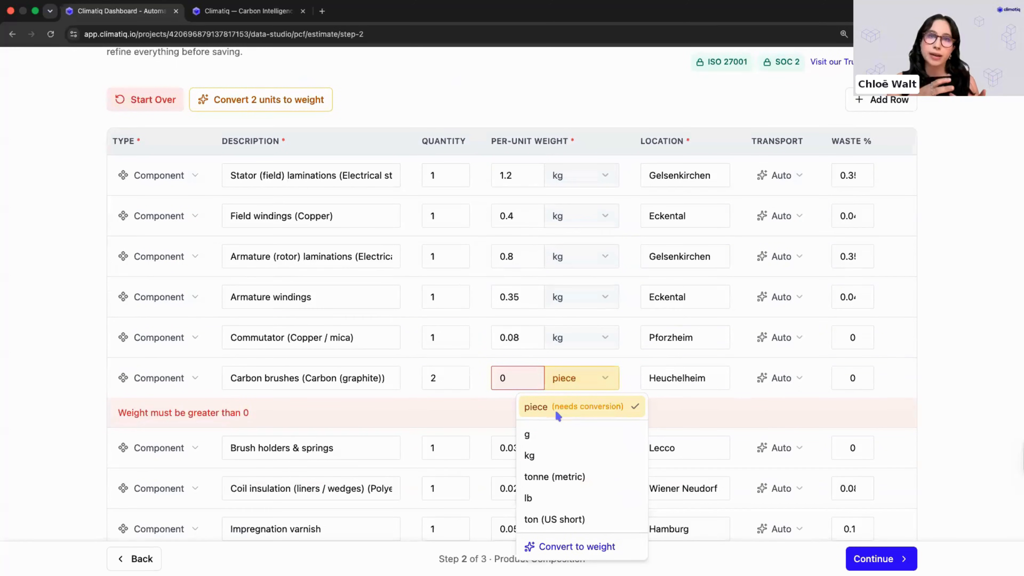
{"action": "left_click", "coordinate": [570, 547]}
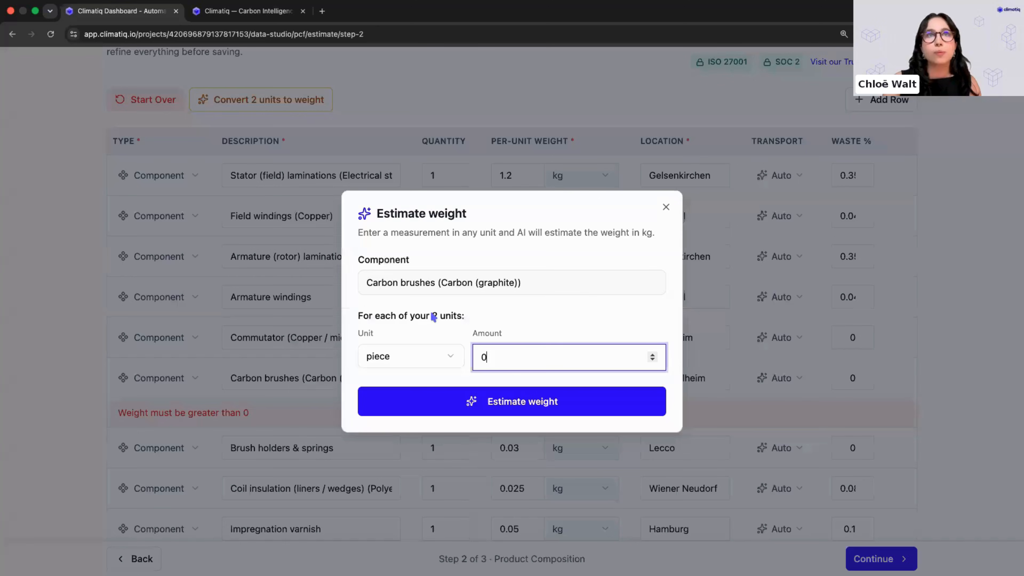
{"action": "key", "text": "BackSpace"}
{"action": "type", "text": "2"}
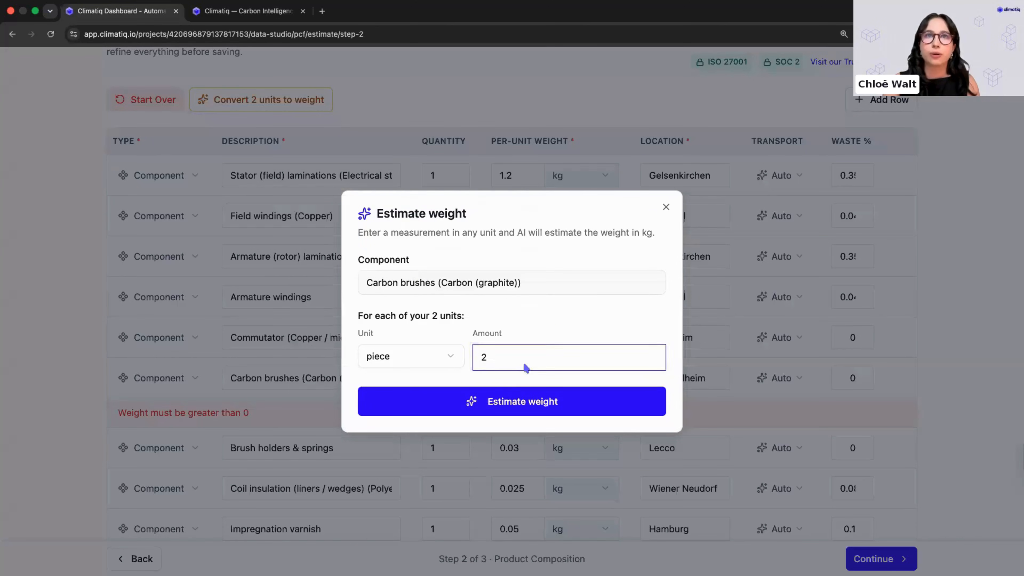
{"action": "left_click", "coordinate": [499, 403]}
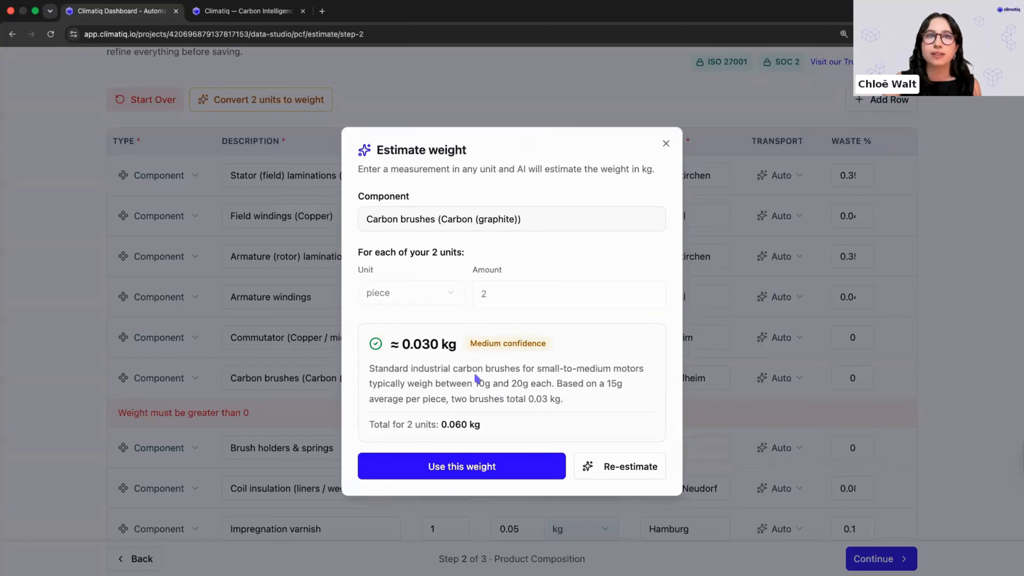
{"action": "left_click", "coordinate": [448, 472]}
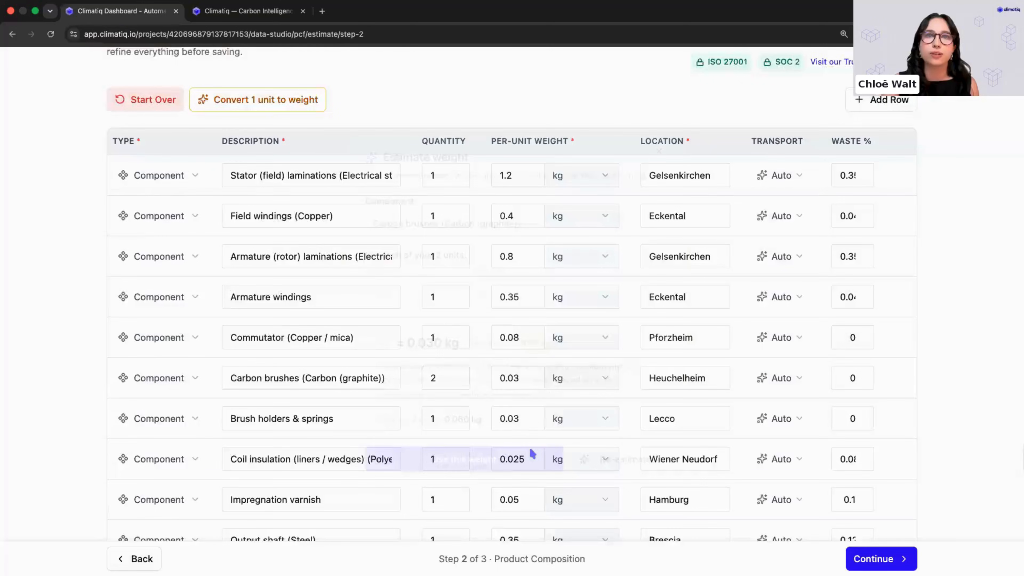
Estimate the ball bearings' weight from an amount of 2 pieces and apply the estimate to their row
{"action": "left_click", "coordinate": [579, 430]}
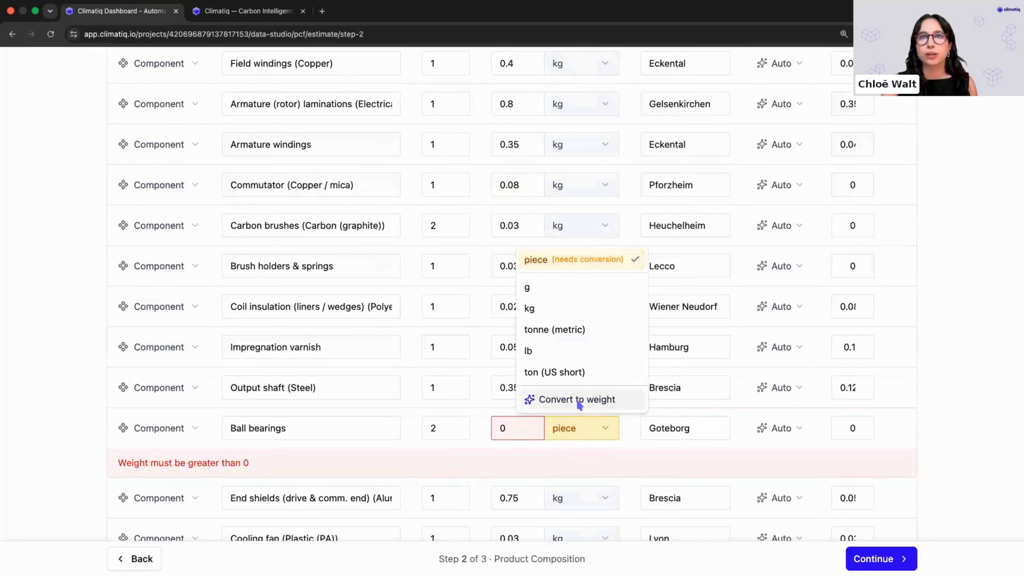
{"action": "left_click", "coordinate": [579, 400]}
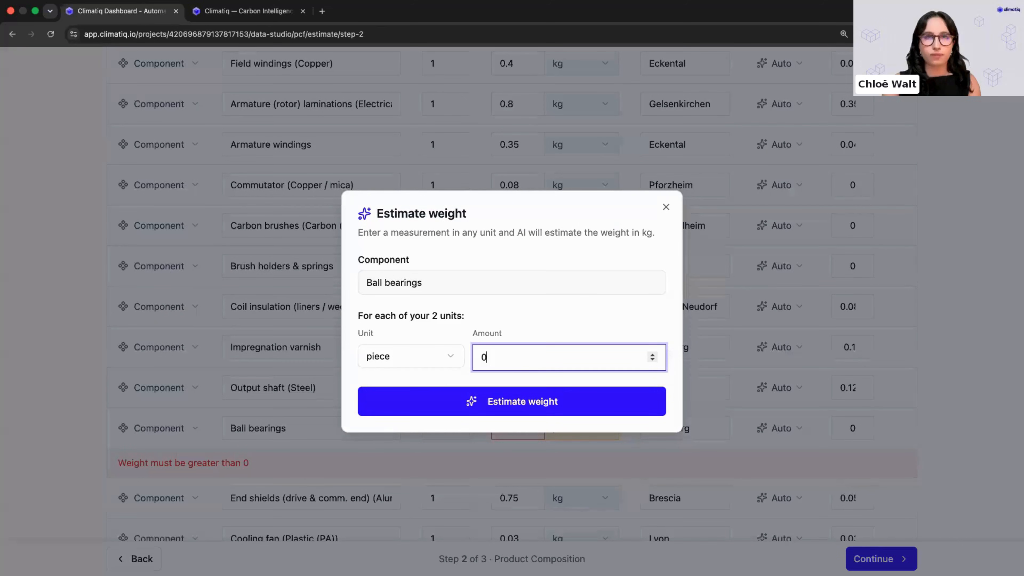
{"action": "left_click", "coordinate": [501, 411]}
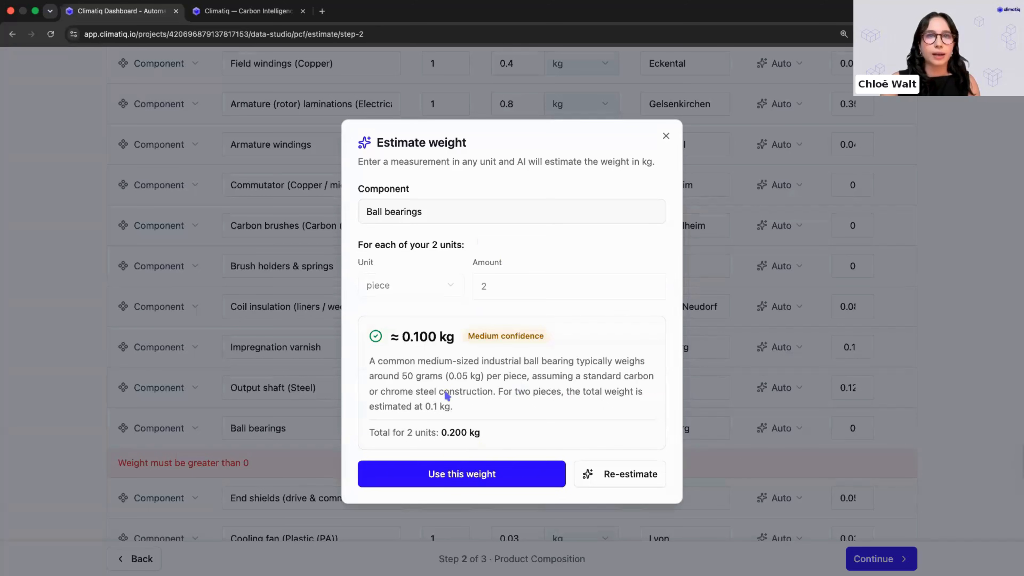
{"action": "left_click", "coordinate": [451, 476]}
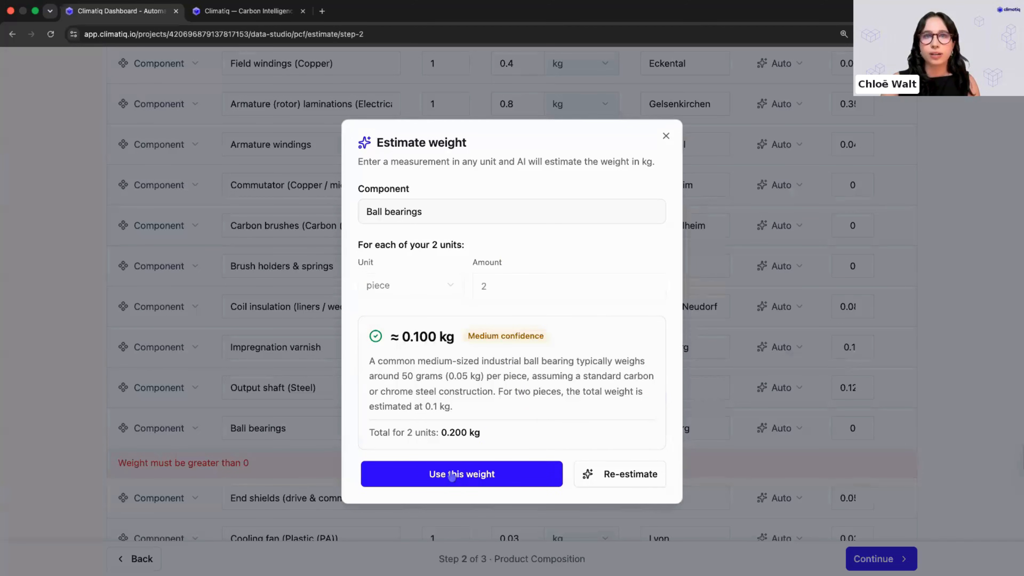
Review the full component list, checking the available transport modes for the stator laminations, the waste percentages and the weight totals
{"action": "scroll", "coordinate": [554, 368], "scroll_direction": "up", "scroll_amount": 7}
{"action": "scroll", "coordinate": [555, 367], "scroll_direction": "down", "scroll_amount": 6}
{"action": "scroll", "coordinate": [555, 368], "scroll_direction": "down", "scroll_amount": 5}
{"action": "scroll", "coordinate": [842, 366], "scroll_direction": "up", "scroll_amount": 8}
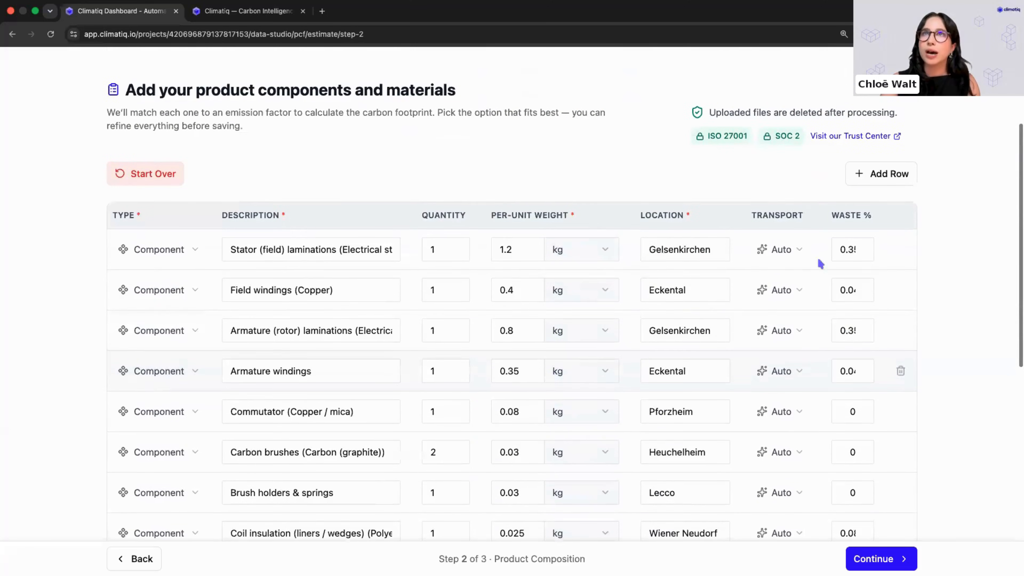
{"action": "left_click_drag", "start_coordinate": [751, 215], "coordinate": [807, 217]}
{"action": "left_click", "coordinate": [775, 198]}
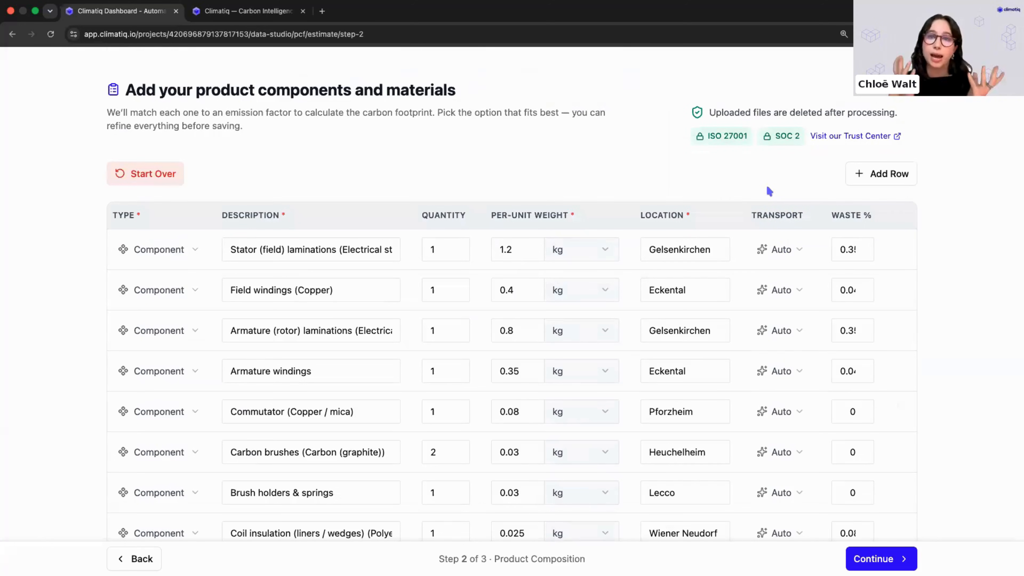
{"action": "scroll", "coordinate": [781, 266], "scroll_direction": "down", "scroll_amount": 1}
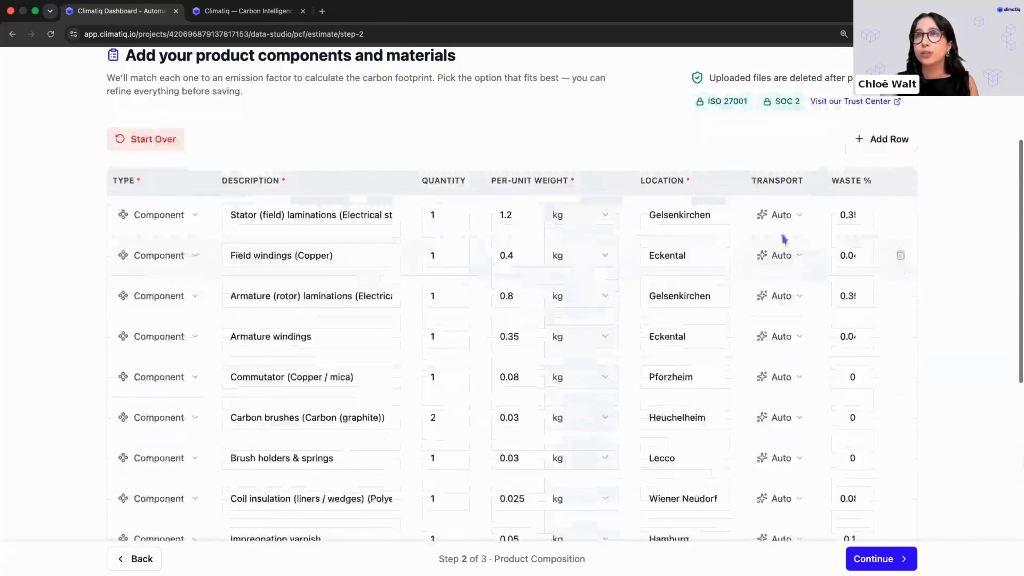
{"action": "left_click", "coordinate": [786, 219]}
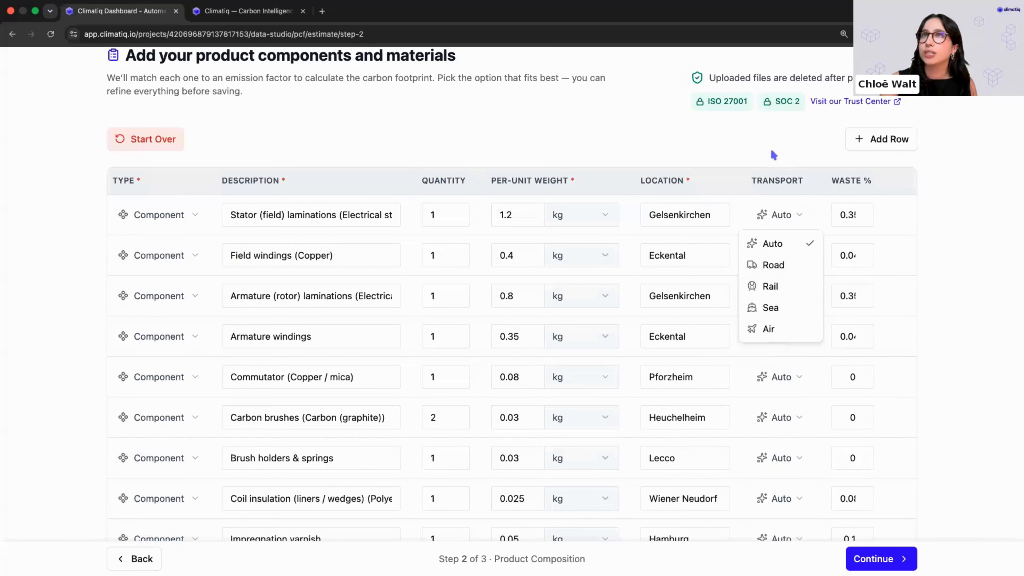
{"action": "left_click", "coordinate": [860, 200]}
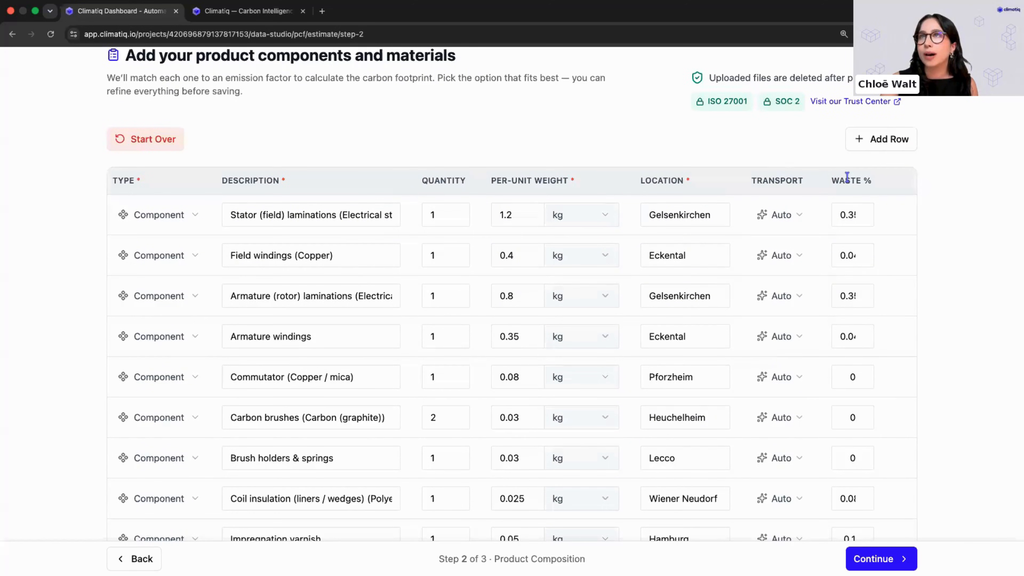
{"action": "scroll", "coordinate": [856, 413], "scroll_direction": "down", "scroll_amount": 10}
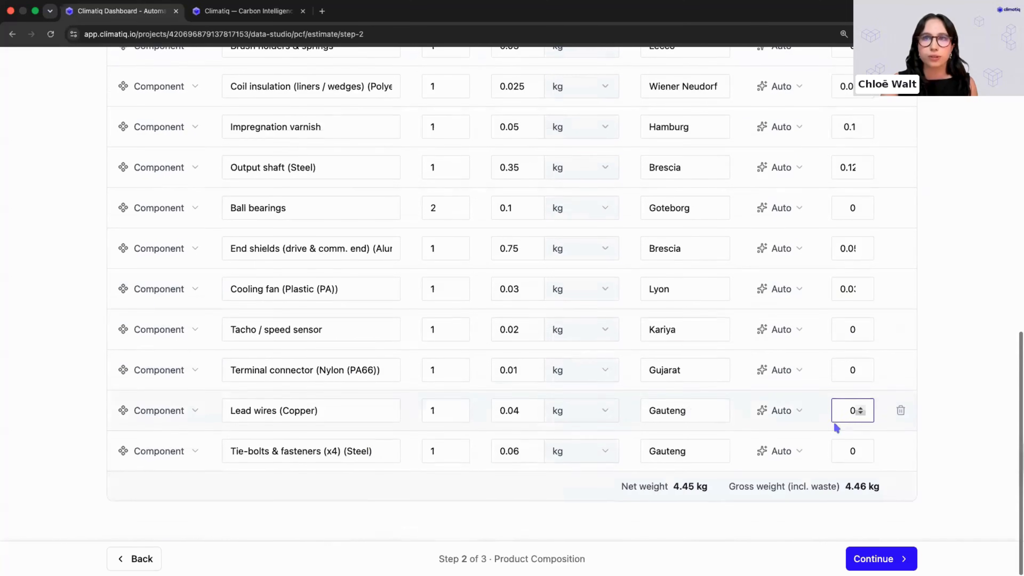
Add a new row to the composition, set its type to Packaging and name it Wooden Crate
{"action": "scroll", "coordinate": [458, 316], "scroll_direction": "up", "scroll_amount": 10}
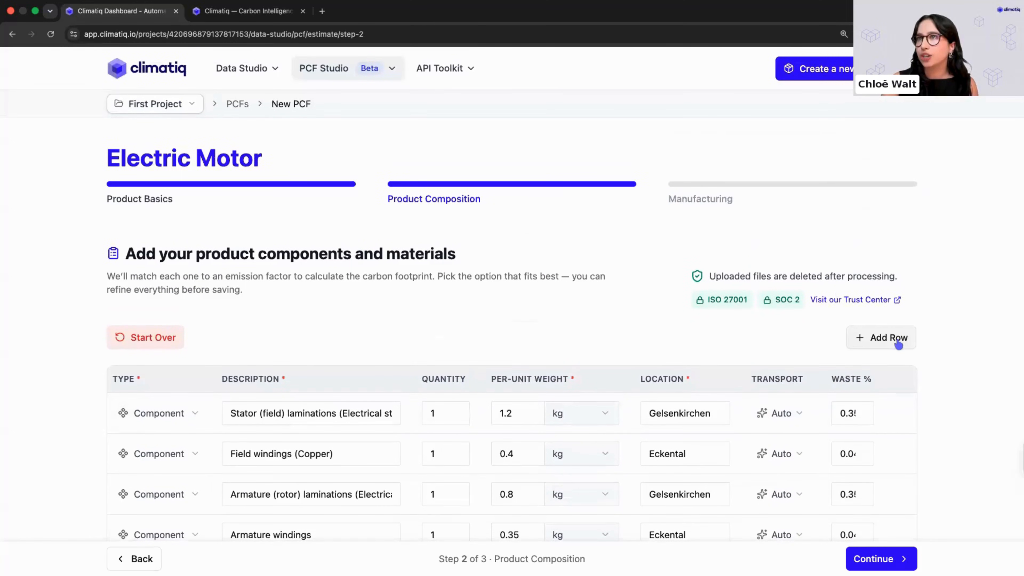
{"action": "left_click", "coordinate": [165, 451]}
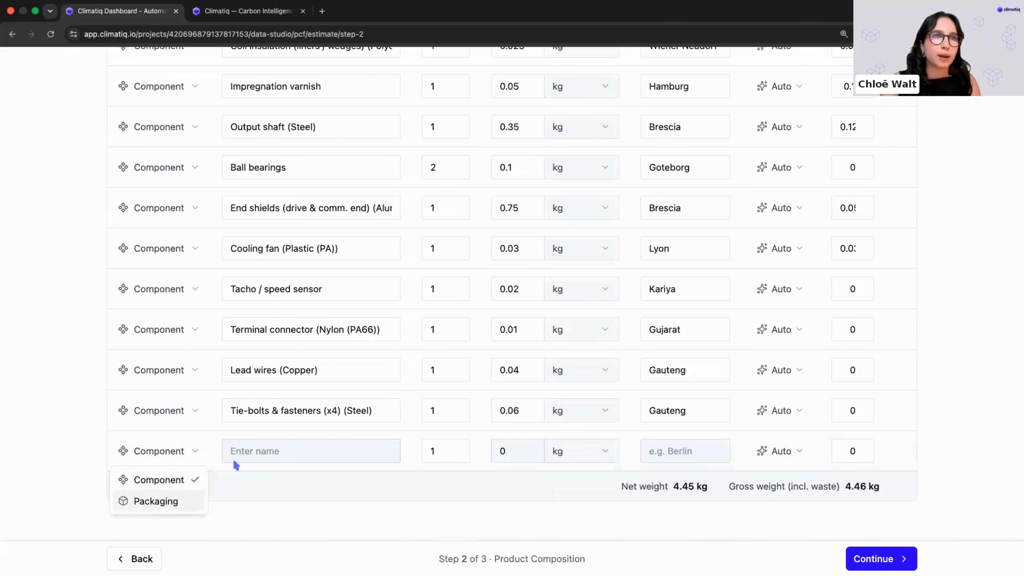
{"action": "left_click", "coordinate": [162, 502]}
{"action": "left_click", "coordinate": [240, 455]}
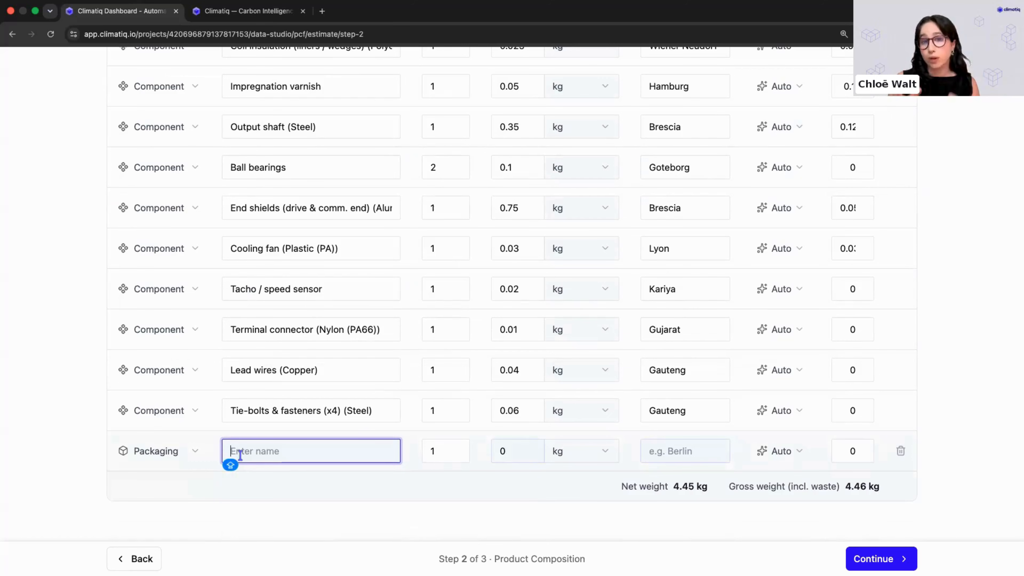
{"action": "type", "text": "Wooden Crate"}
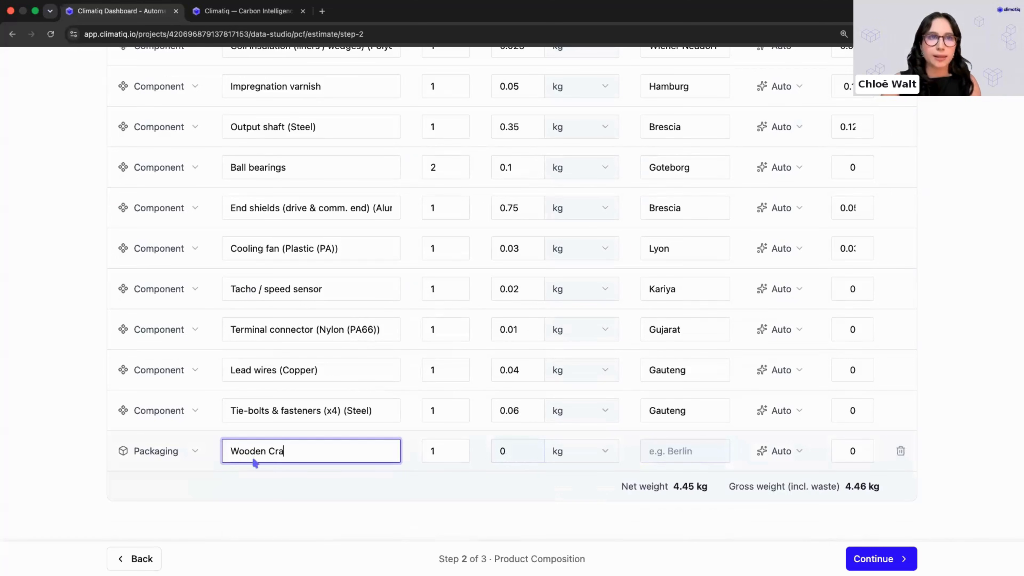
Give the Wooden Crate a per-unit weight of 1 kg, the location Berlin and Road as its transport mode
{"action": "left_click", "coordinate": [521, 451]}
{"action": "type", "text": "1"}
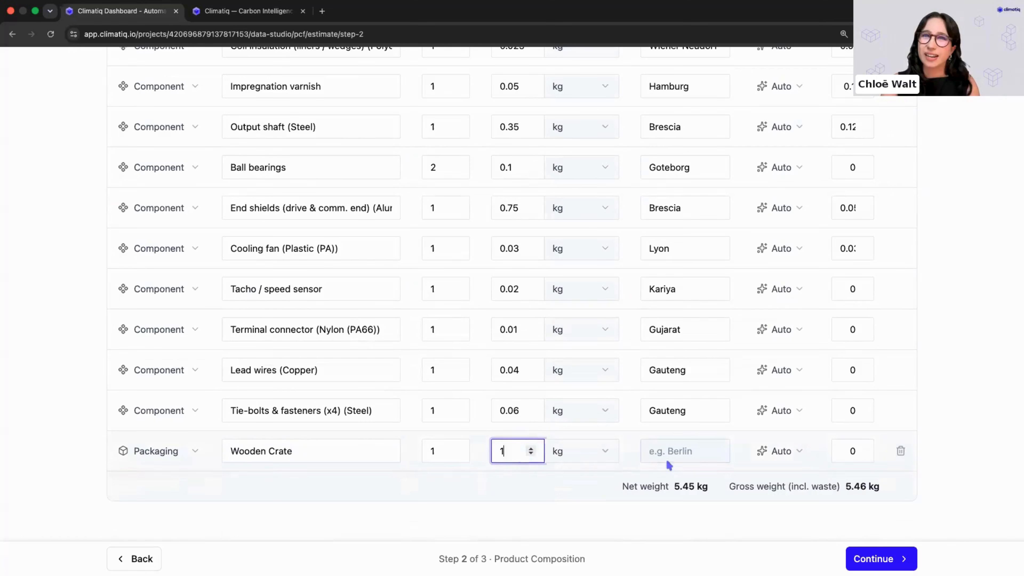
{"action": "left_click", "coordinate": [685, 450]}
{"action": "type", "text": "Berlin"}
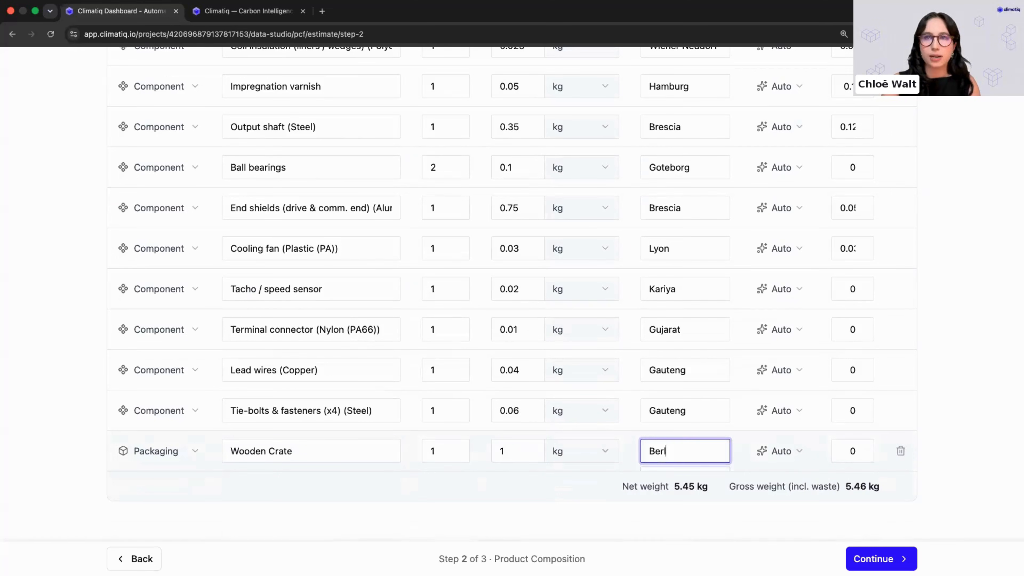
{"action": "left_click", "coordinate": [641, 437]}
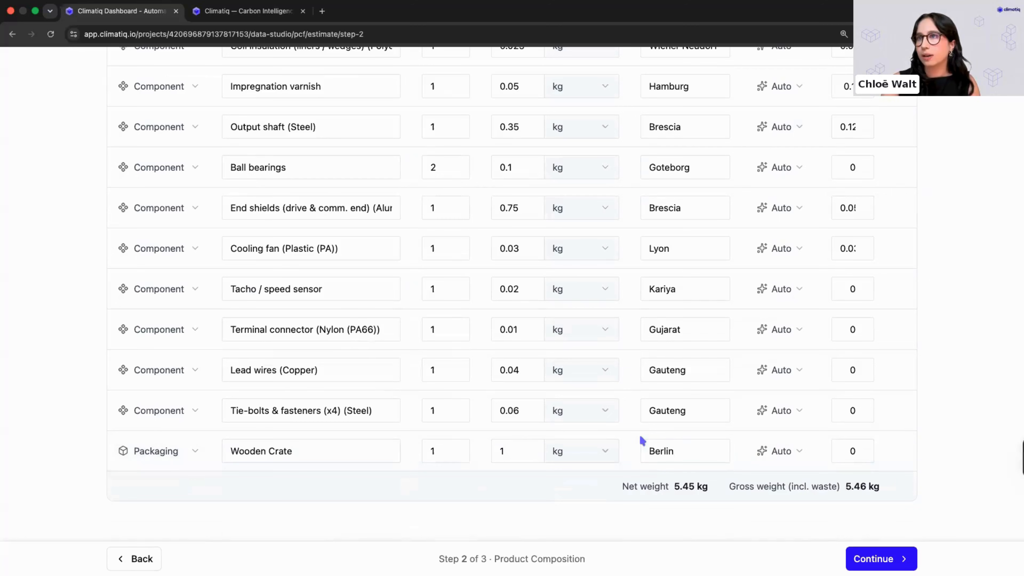
{"action": "left_click", "coordinate": [798, 452]}
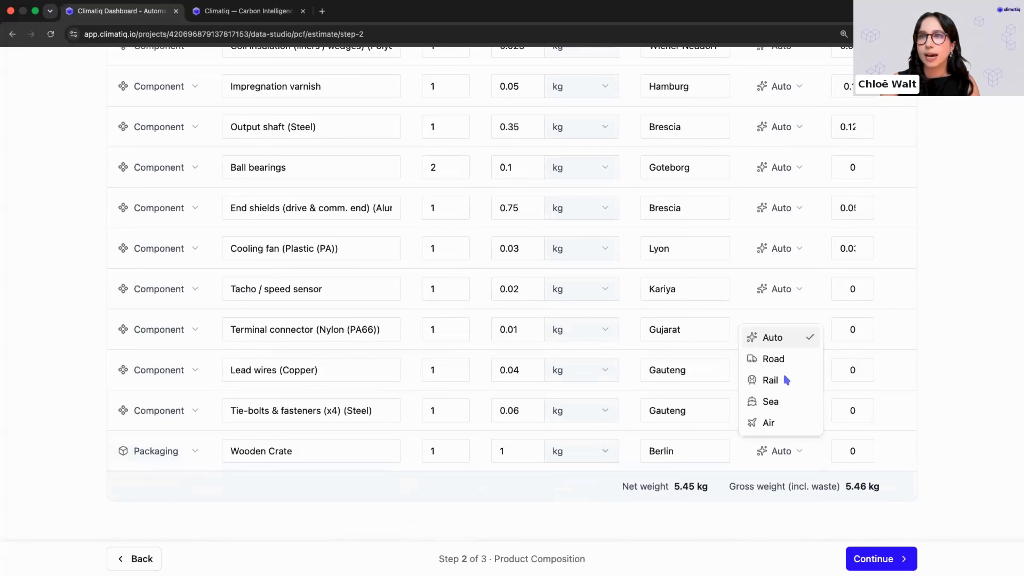
{"action": "left_click", "coordinate": [776, 361]}
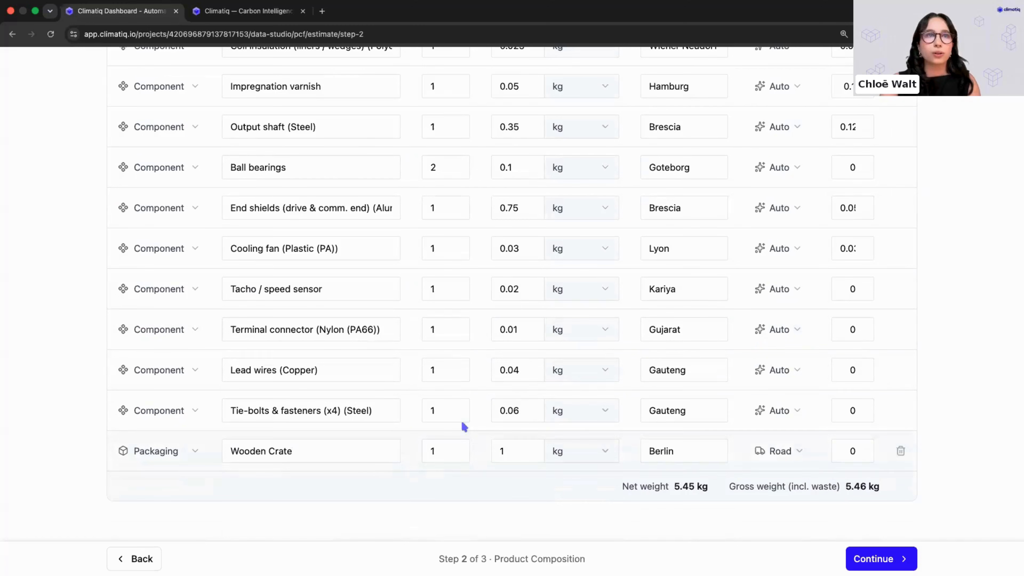
Review the completed component and packaging list, and proceed to the Manufacturing stage
{"action": "scroll", "coordinate": [542, 325], "scroll_direction": "up", "scroll_amount": 6}
{"action": "scroll", "coordinate": [542, 324], "scroll_direction": "down", "scroll_amount": 6}
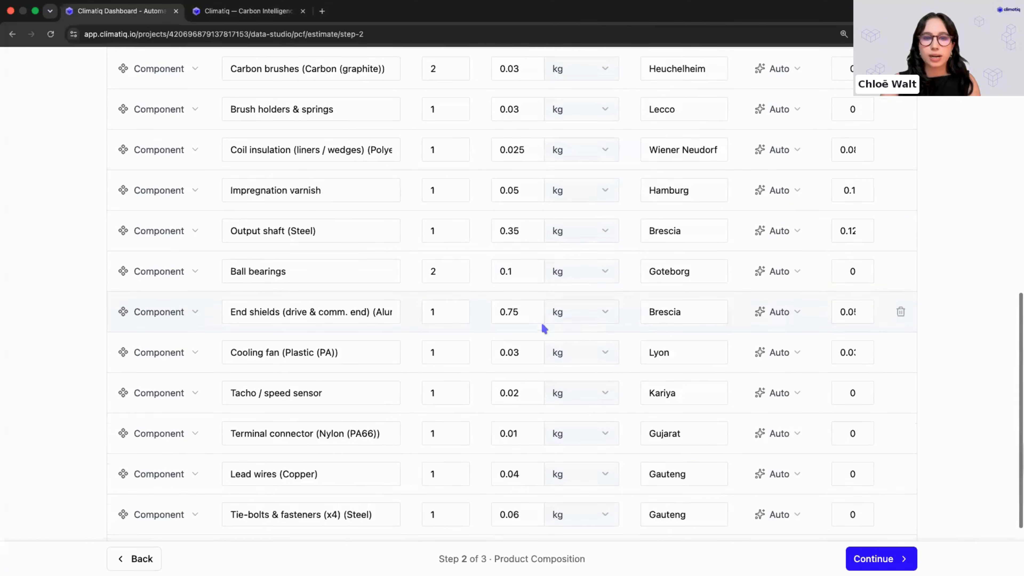
{"action": "scroll", "coordinate": [727, 291], "scroll_direction": "up", "scroll_amount": 6}
{"action": "scroll", "coordinate": [728, 290], "scroll_direction": "up", "scroll_amount": 7}
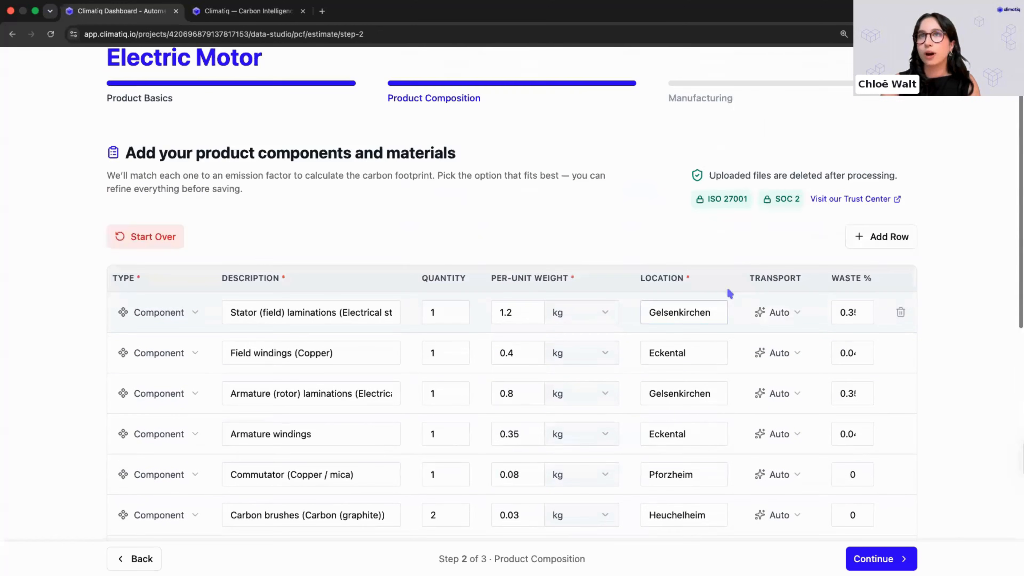
{"action": "left_click", "coordinate": [879, 560]}
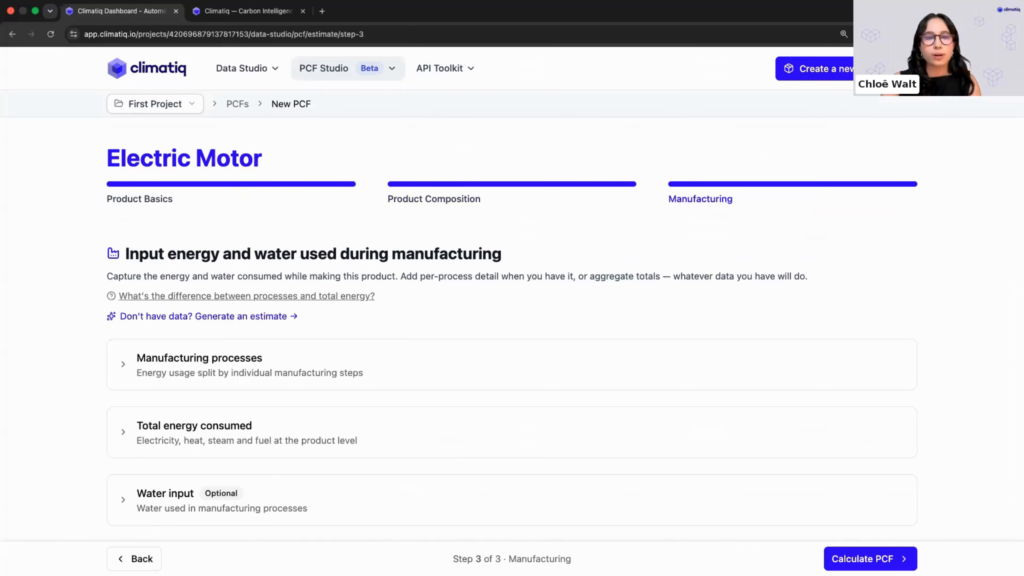
{"action": "scroll", "coordinate": [133, 391], "scroll_direction": "down", "scroll_amount": 1}
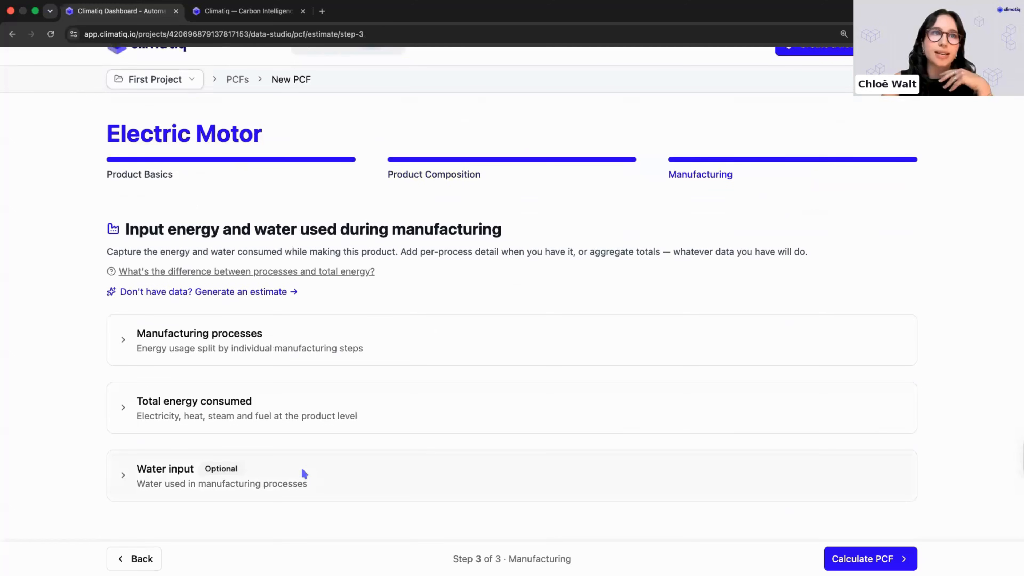
Add a blank water source under Water input and remove it again
{"action": "left_click", "coordinate": [317, 473]}
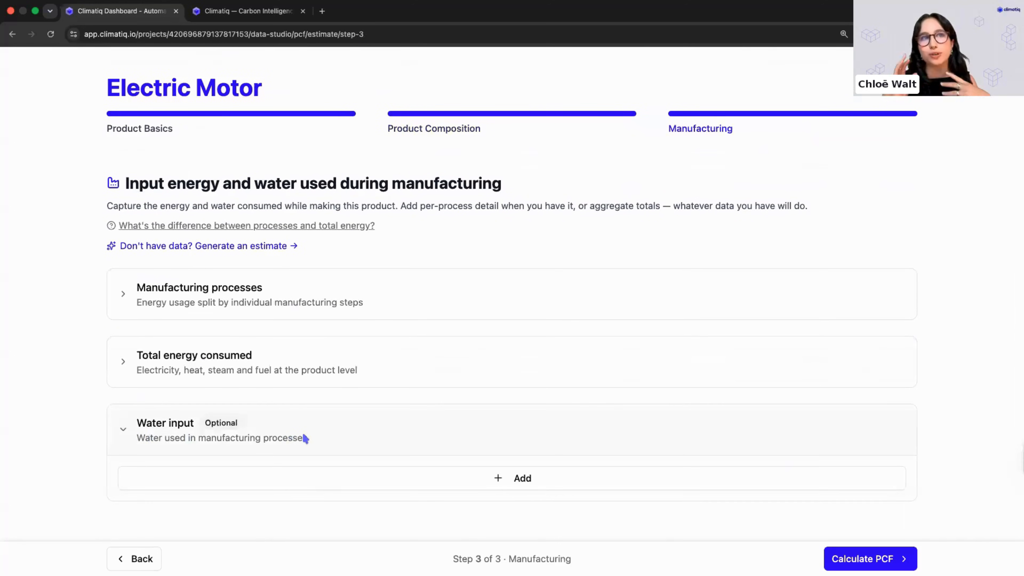
{"action": "left_click", "coordinate": [405, 480]}
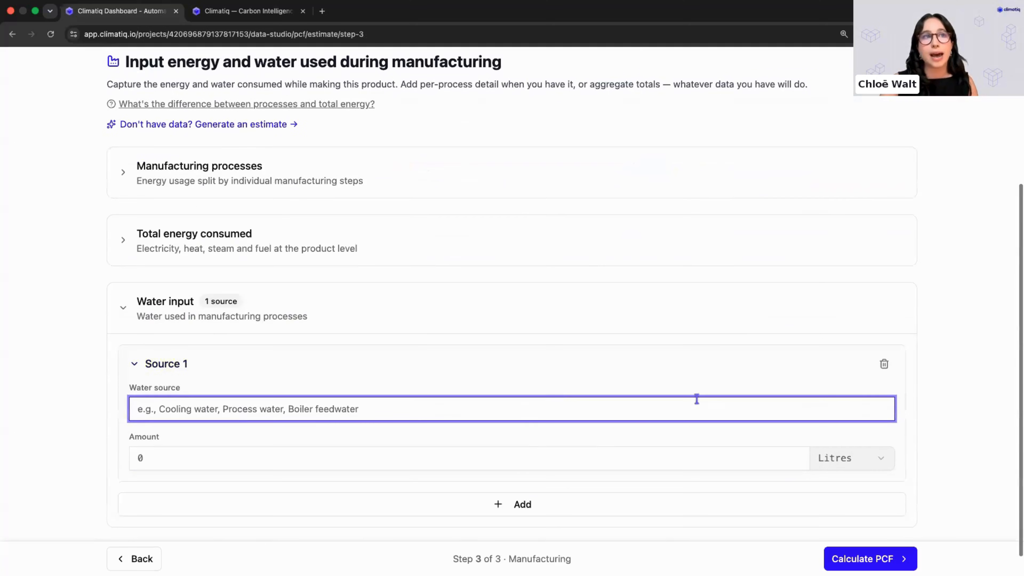
{"action": "left_click", "coordinate": [884, 363]}
Examine the electricity, heat and steam, and fuel options under Total energy consumed, and open the Manufacturing processes section
{"action": "left_click", "coordinate": [268, 404]}
{"action": "scroll", "coordinate": [295, 291], "scroll_direction": "down", "scroll_amount": 3}
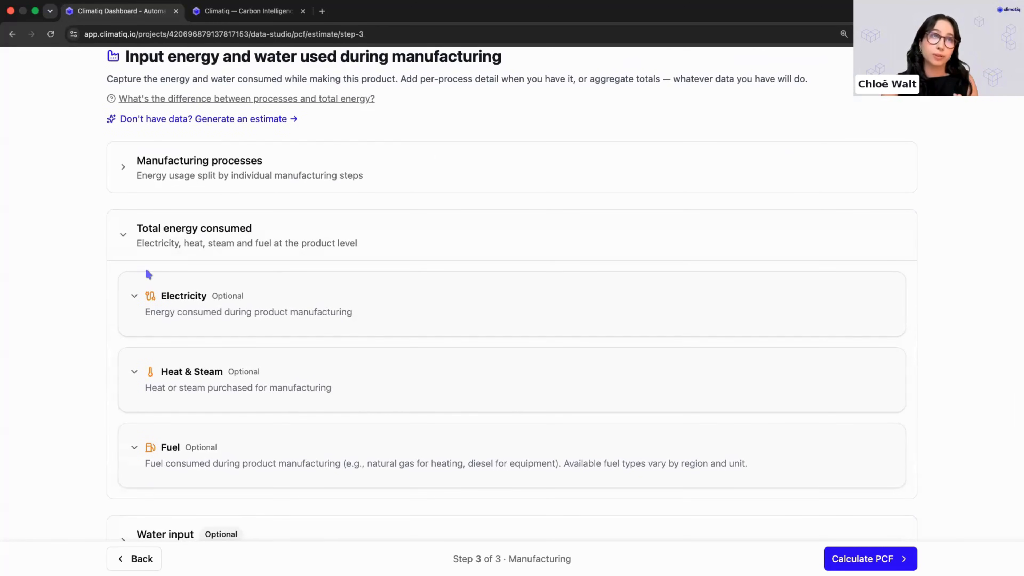
{"action": "scroll", "coordinate": [71, 330], "scroll_direction": "up", "scroll_amount": 2}
{"action": "scroll", "coordinate": [71, 330], "scroll_direction": "down", "scroll_amount": 3}
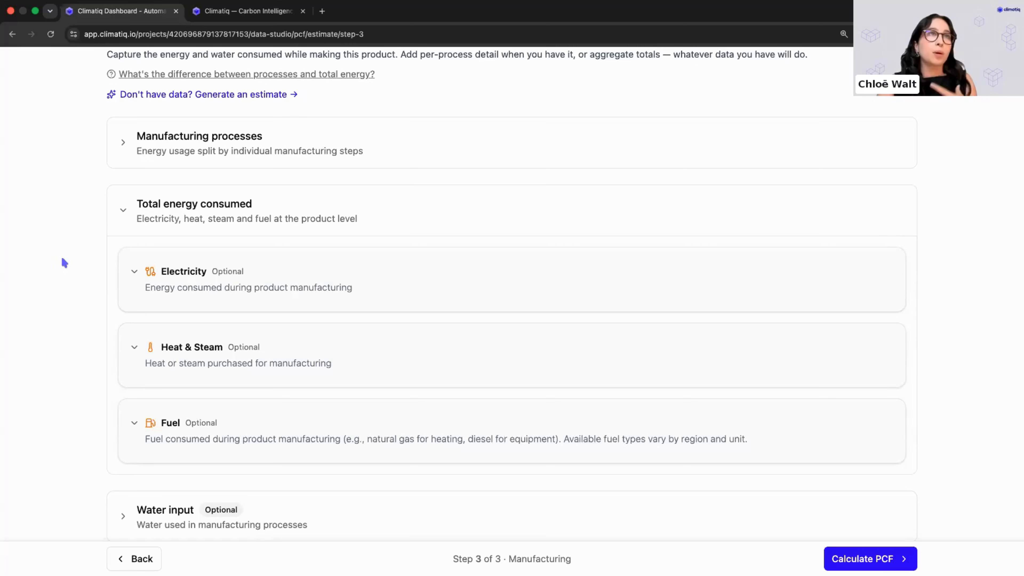
{"action": "left_click", "coordinate": [121, 210]}
{"action": "left_click", "coordinate": [151, 350]}
{"action": "scroll", "coordinate": [152, 343], "scroll_direction": "down", "scroll_amount": 1}
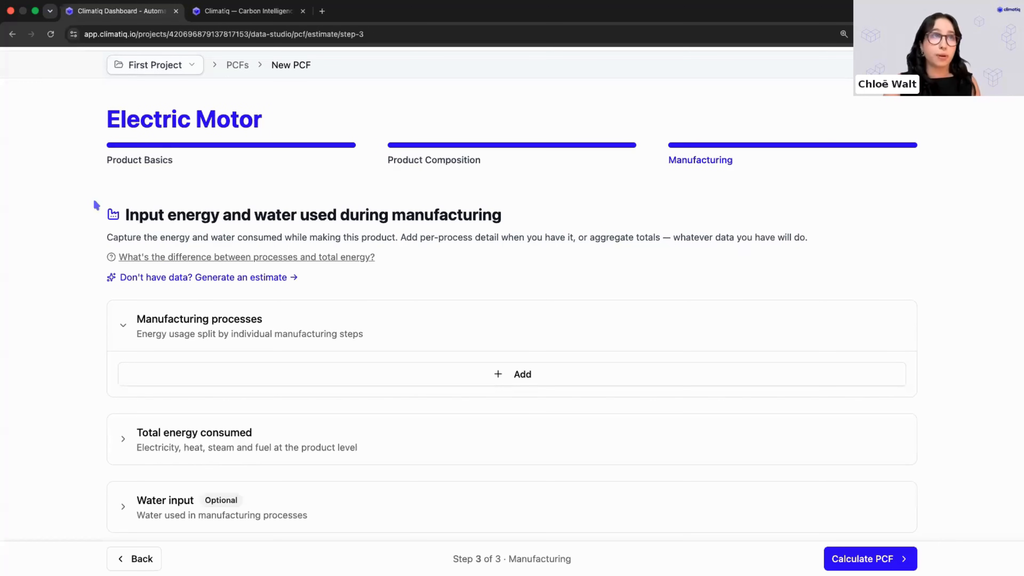
Generate an estimate of the manufacturing processes and review the suggested processes with their electricity and fuel values
{"action": "left_click", "coordinate": [228, 278]}
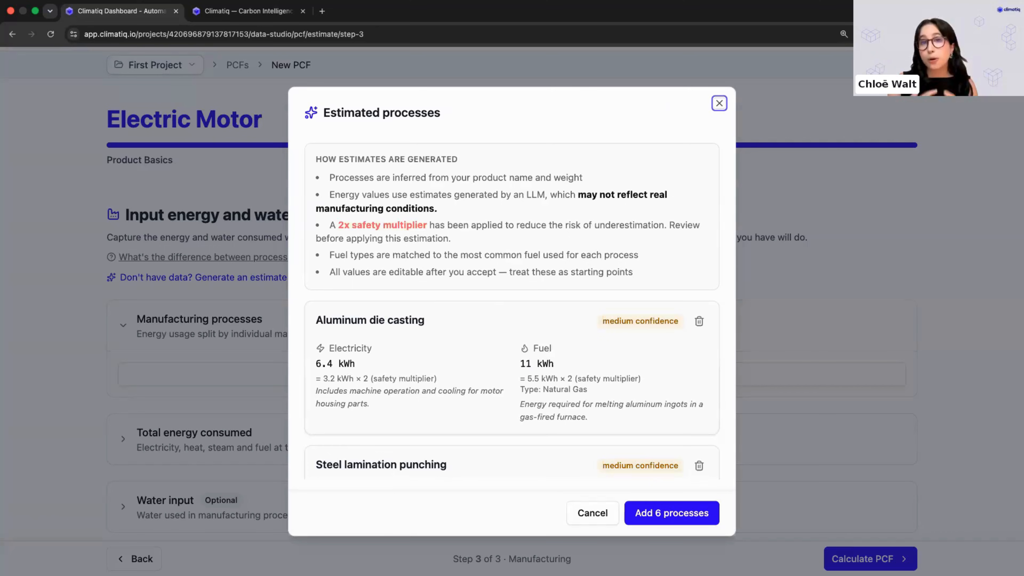
{"action": "scroll", "coordinate": [399, 291], "scroll_direction": "down", "scroll_amount": 1}
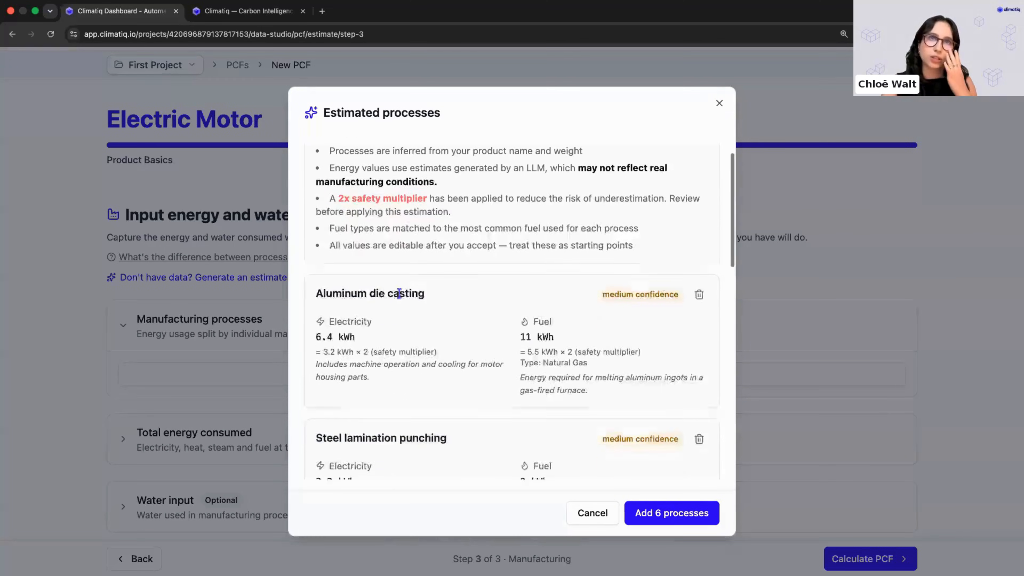
{"action": "scroll", "coordinate": [405, 268], "scroll_direction": "down", "scroll_amount": 4}
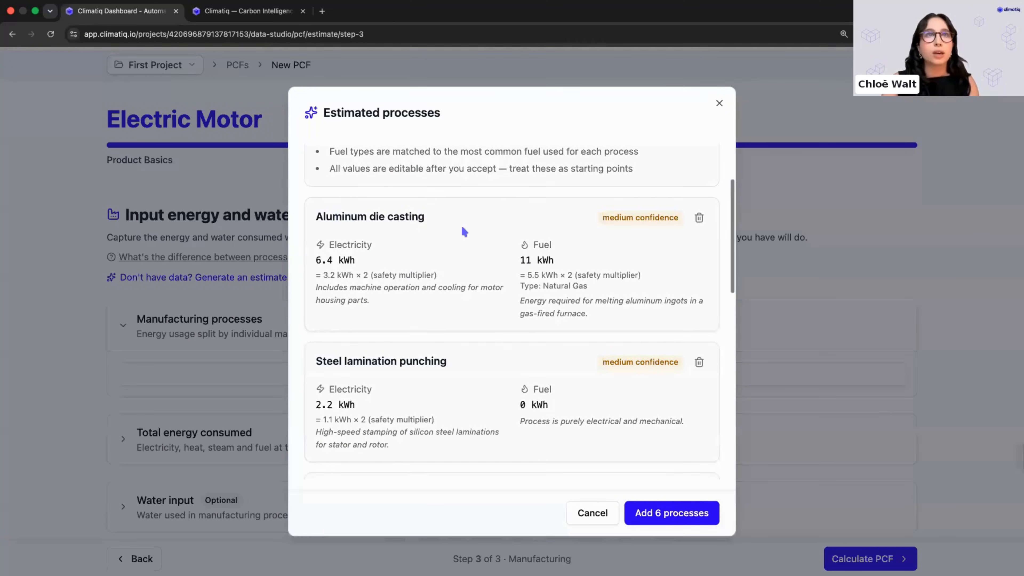
{"action": "scroll", "coordinate": [462, 226], "scroll_direction": "down", "scroll_amount": 3}
{"action": "scroll", "coordinate": [374, 299], "scroll_direction": "down", "scroll_amount": 10}
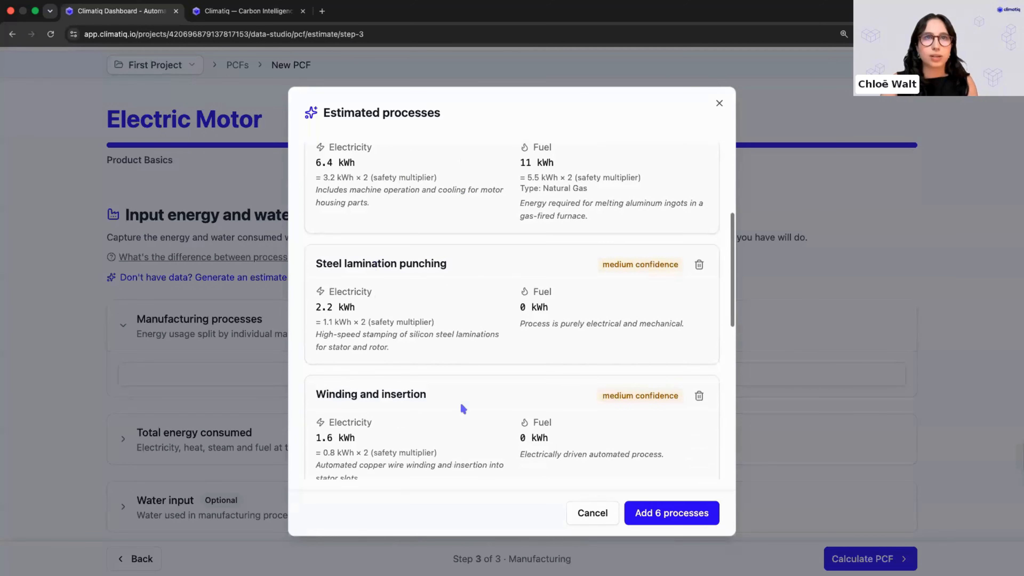
{"action": "scroll", "coordinate": [457, 343], "scroll_direction": "down", "scroll_amount": 4}
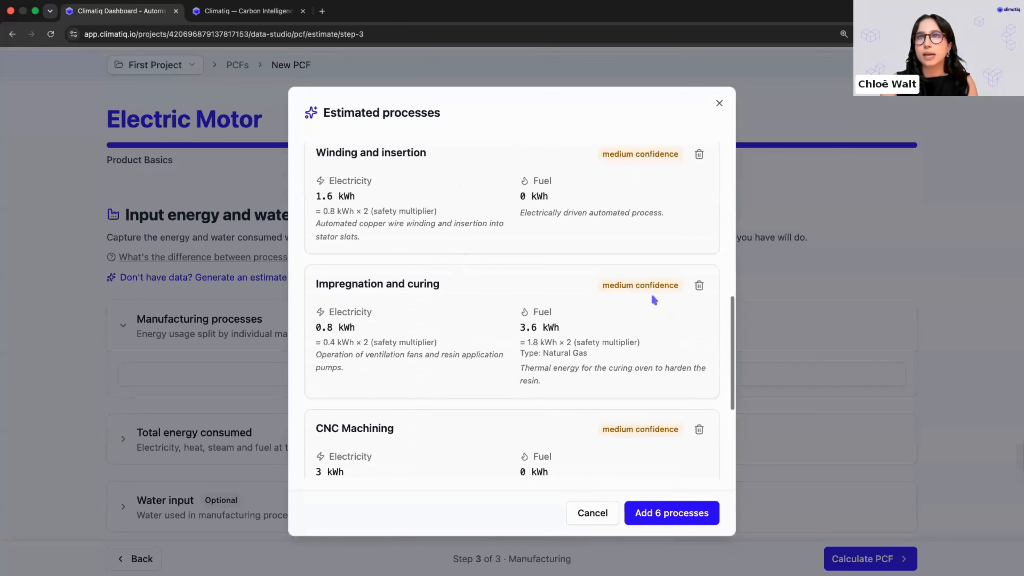
Remove Impregnation and curing from the estimated processes and add the remaining ones to the product
{"action": "left_click", "coordinate": [699, 285]}
{"action": "scroll", "coordinate": [444, 291], "scroll_direction": "down", "scroll_amount": 3}
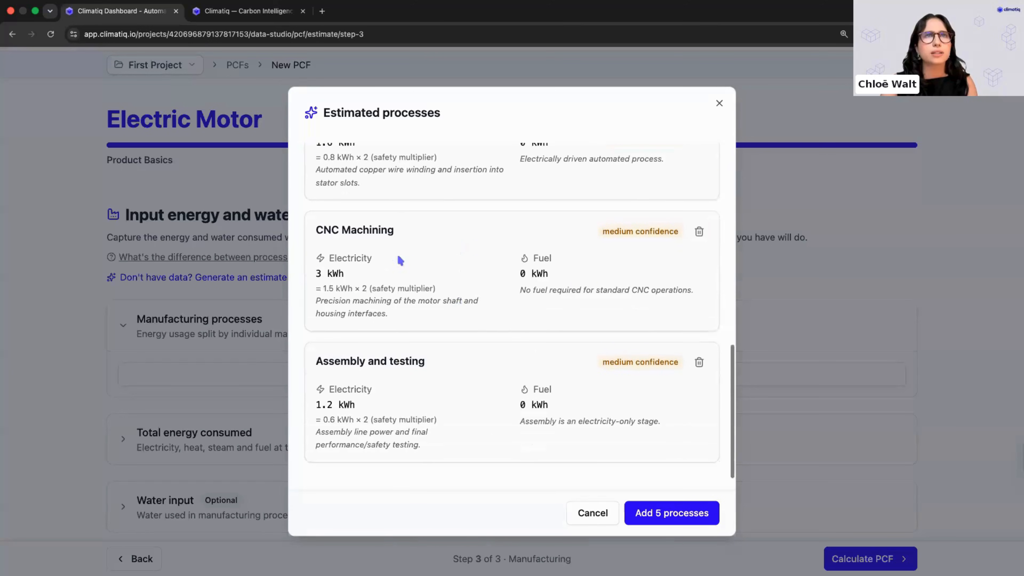
{"action": "scroll", "coordinate": [405, 354], "scroll_direction": "up", "scroll_amount": 10}
{"action": "left_click", "coordinate": [665, 516]}
Review the added manufacturing processes from Aluminum die casting through Assembly and testing
{"action": "scroll", "coordinate": [495, 350], "scroll_direction": "down", "scroll_amount": 3}
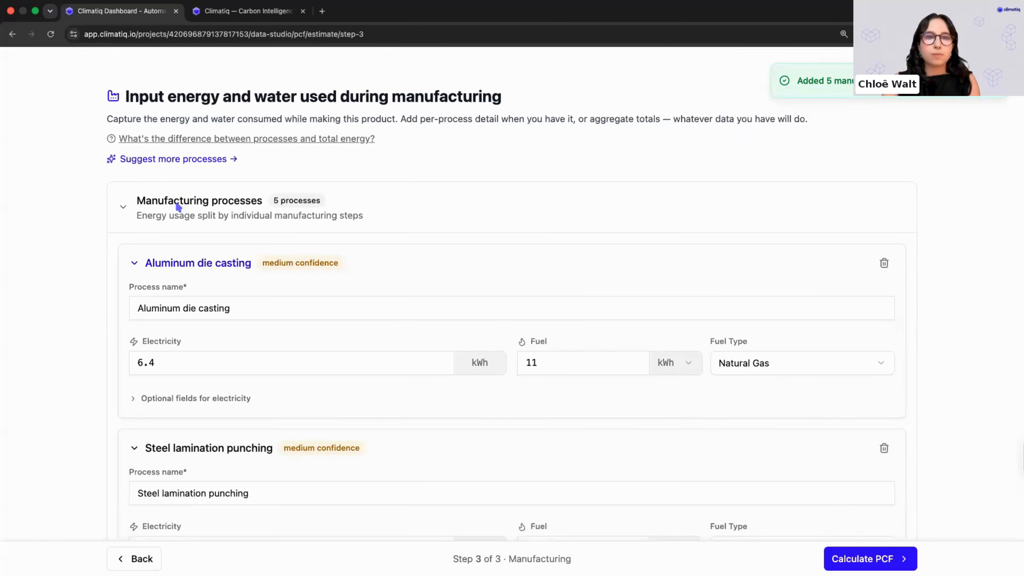
{"action": "scroll", "coordinate": [198, 232], "scroll_direction": "down", "scroll_amount": 2}
{"action": "scroll", "coordinate": [248, 281], "scroll_direction": "down", "scroll_amount": 8}
{"action": "scroll", "coordinate": [248, 283], "scroll_direction": "down", "scroll_amount": 6}
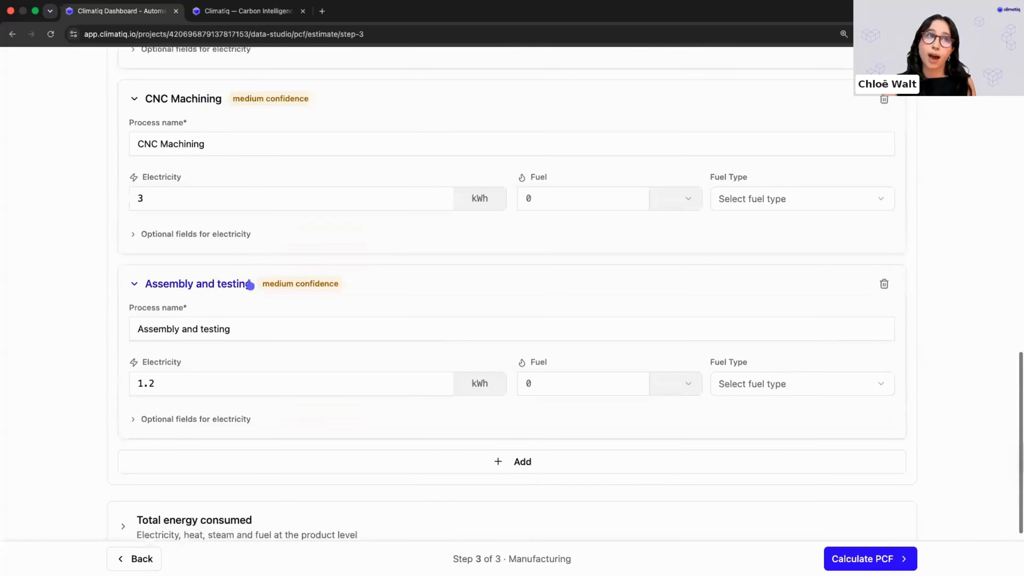
{"action": "scroll", "coordinate": [247, 280], "scroll_direction": "up", "scroll_amount": 12}
{"action": "scroll", "coordinate": [247, 279], "scroll_direction": "up", "scroll_amount": 2}
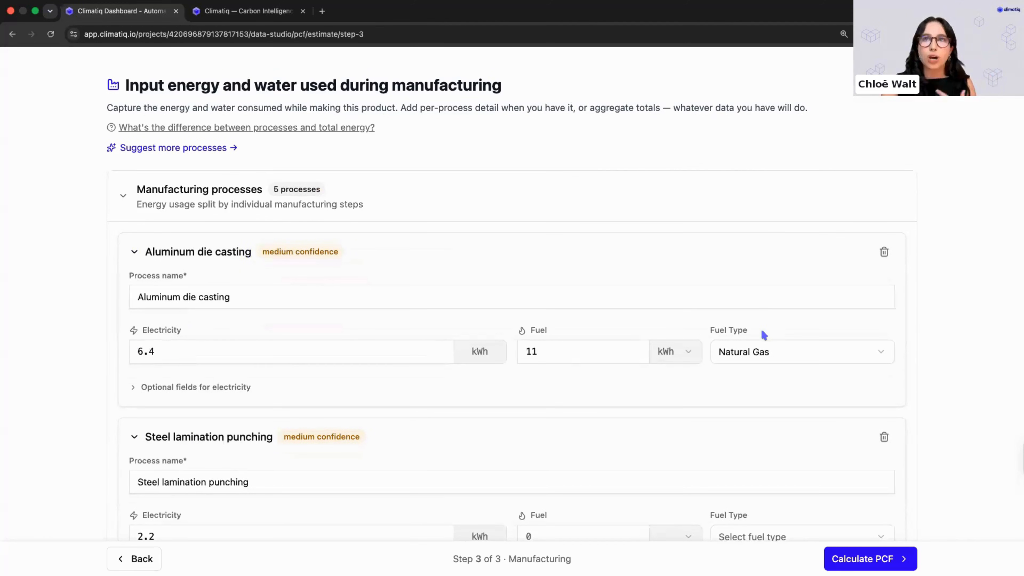
Check the fuel type choices and the optional electricity fields of the Aluminum die casting process
{"action": "left_click", "coordinate": [776, 358]}
{"action": "left_click", "coordinate": [715, 354]}
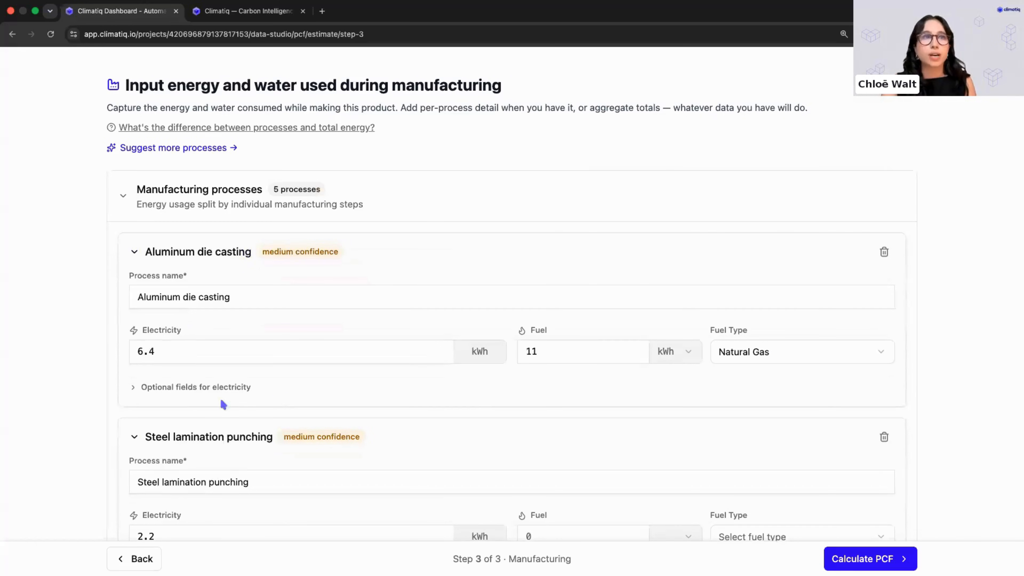
{"action": "left_click", "coordinate": [171, 388]}
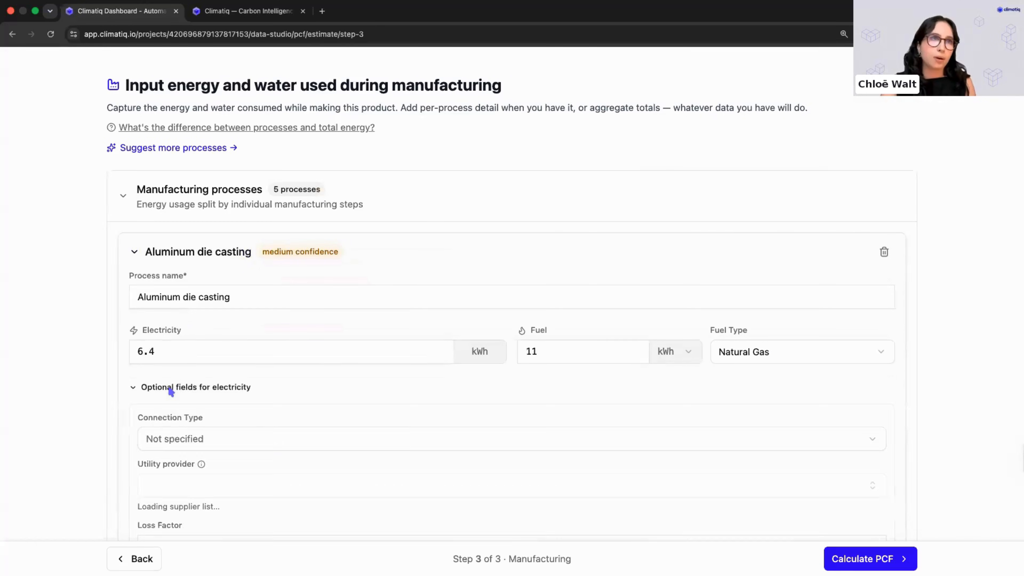
{"action": "scroll", "coordinate": [206, 332], "scroll_direction": "down", "scroll_amount": 4}
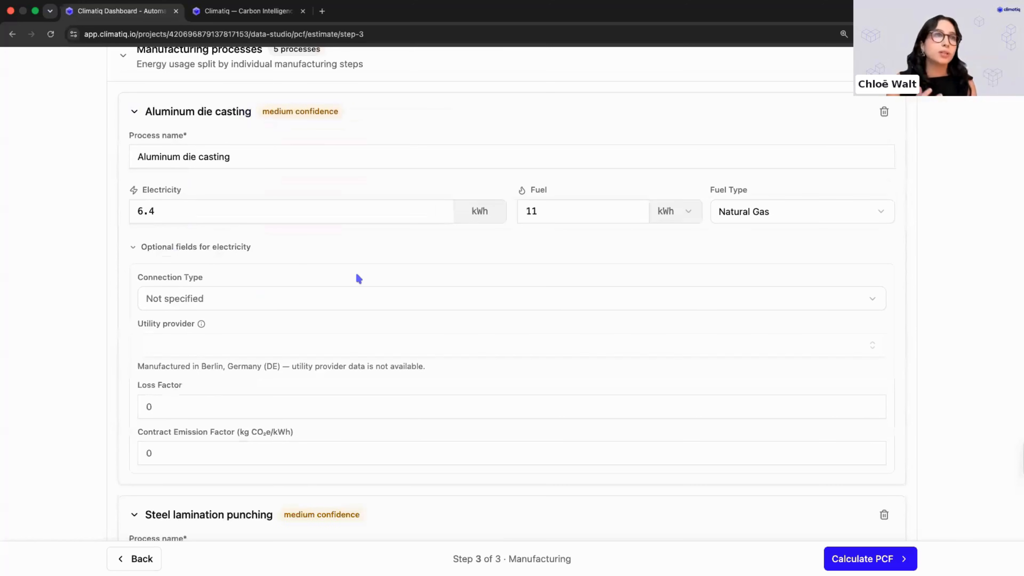
{"action": "left_click", "coordinate": [220, 249]}
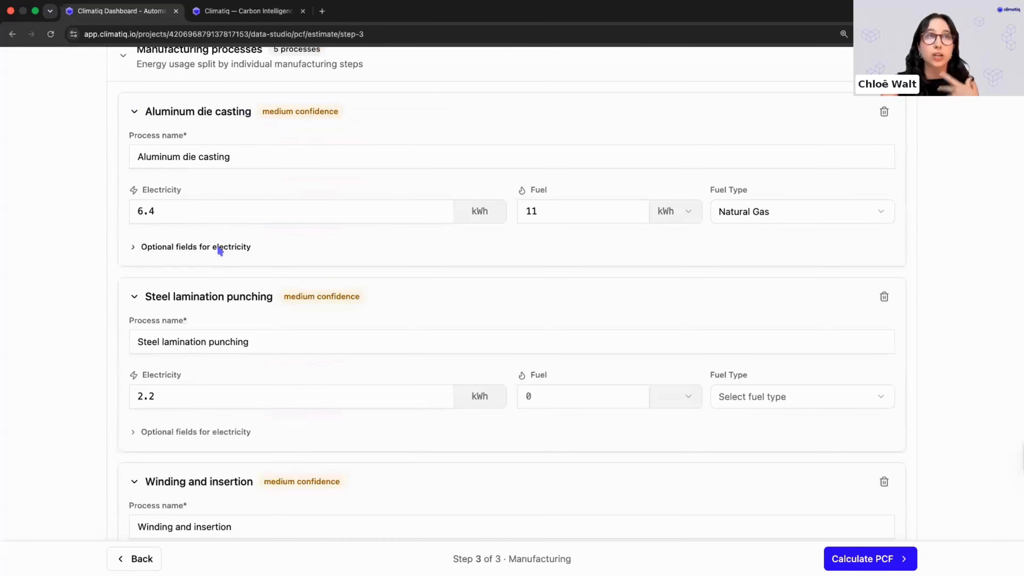
Look over the manufacturing entries once more and calculate the Electric Motor's PCF
{"action": "scroll", "coordinate": [220, 249], "scroll_direction": "up", "scroll_amount": 3}
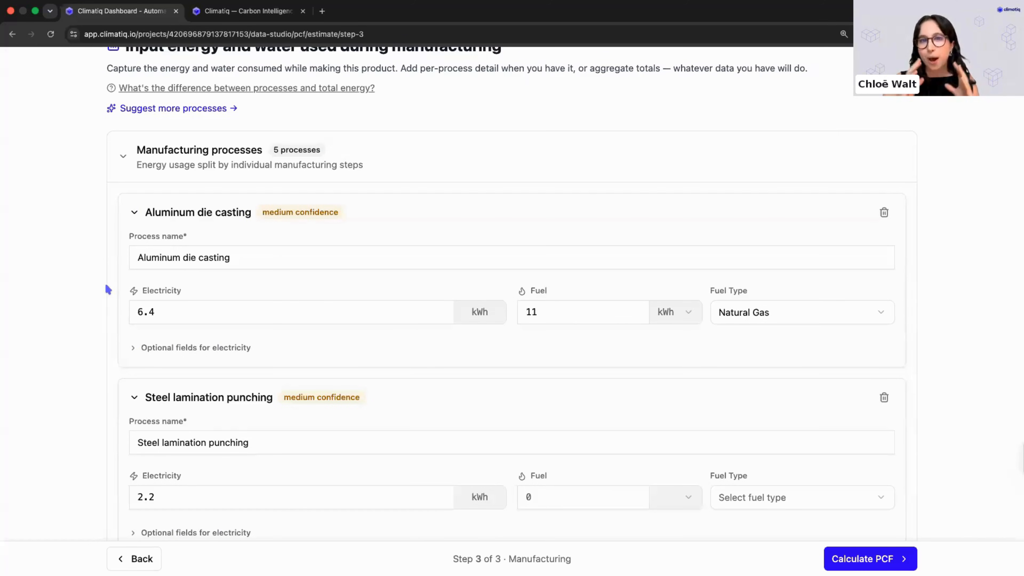
{"action": "scroll", "coordinate": [107, 289], "scroll_direction": "up", "scroll_amount": 1}
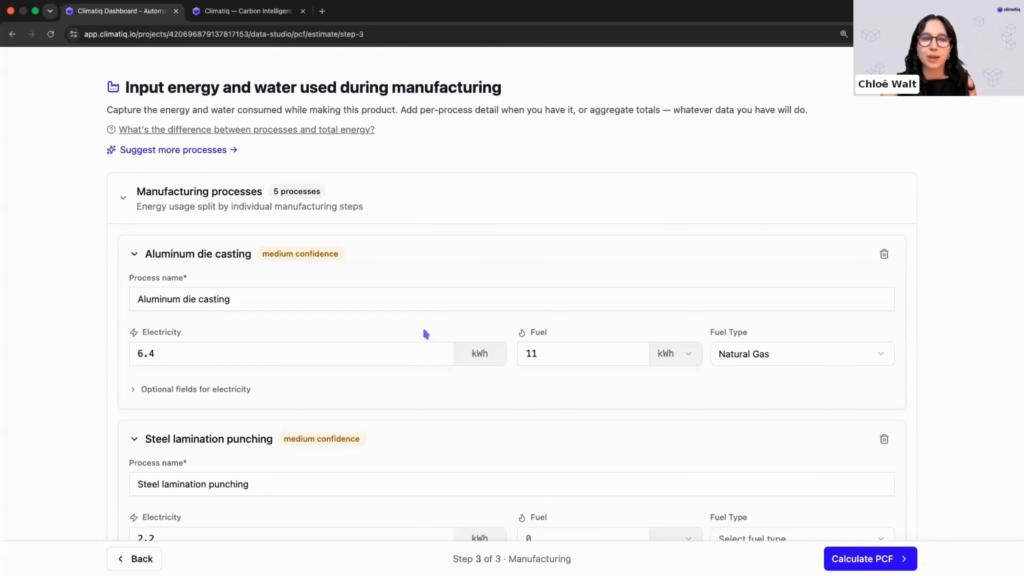
{"action": "scroll", "coordinate": [791, 205], "scroll_direction": "down", "scroll_amount": 4}
{"action": "left_click", "coordinate": [860, 556]}
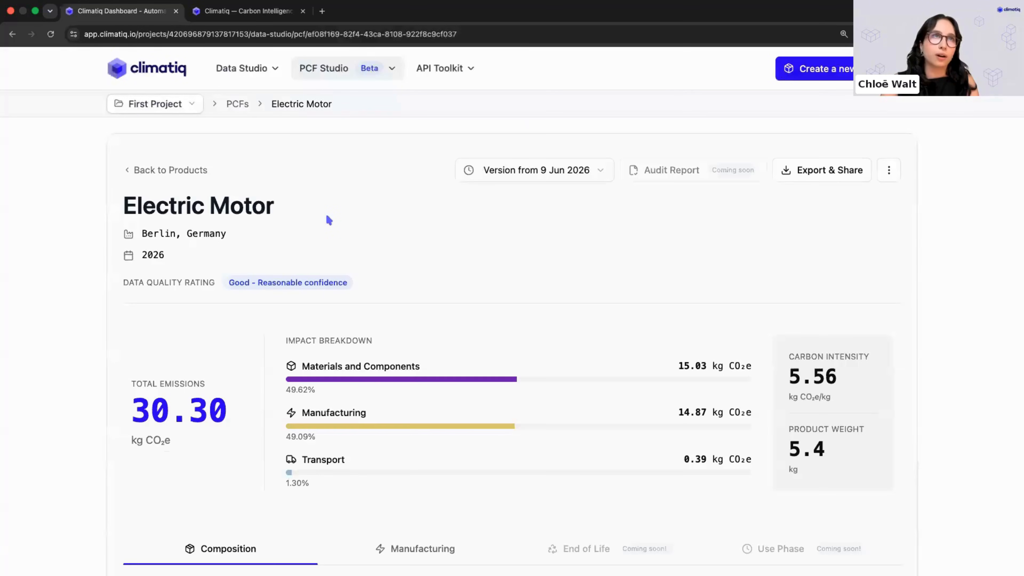
Examine the Electric Motor's PCF result, focusing on the product name and the total emissions figure
{"action": "scroll", "coordinate": [327, 220], "scroll_direction": "down", "scroll_amount": 2}
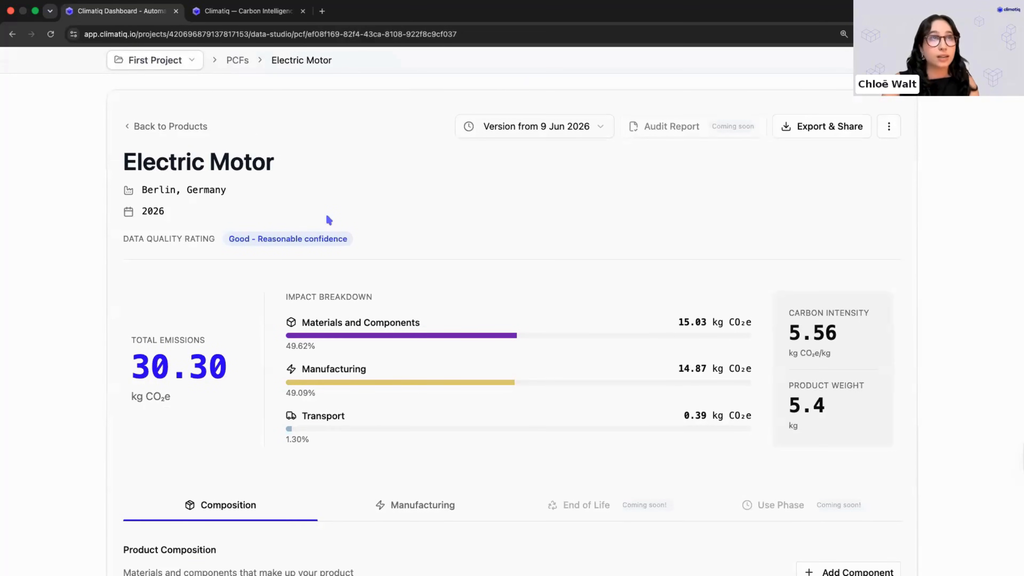
{"action": "scroll", "coordinate": [328, 219], "scroll_direction": "down", "scroll_amount": 3}
{"action": "scroll", "coordinate": [327, 218], "scroll_direction": "up", "scroll_amount": 5}
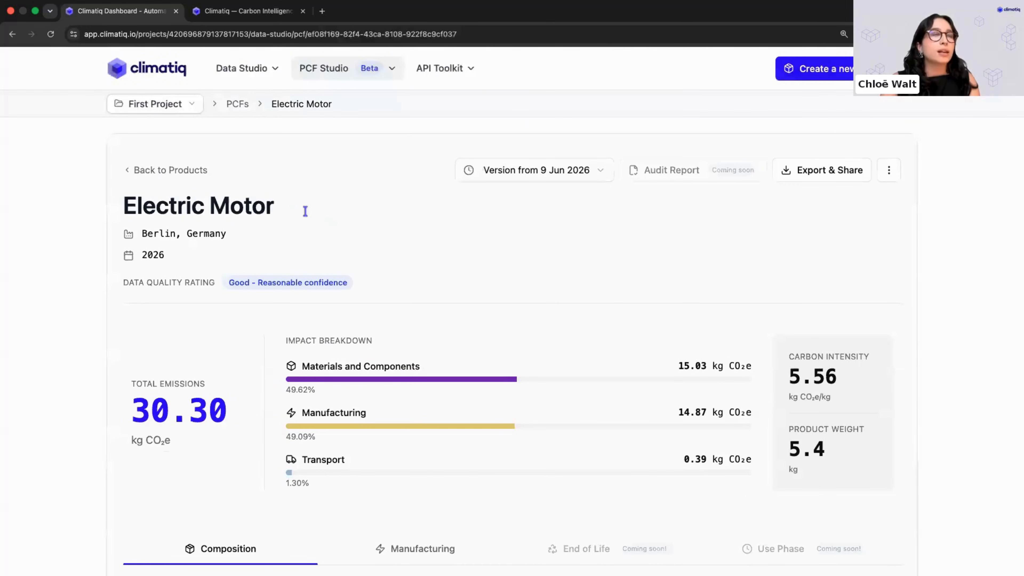
{"action": "left_click_drag", "start_coordinate": [124, 202], "coordinate": [286, 215]}
{"action": "left_click", "coordinate": [286, 215]}
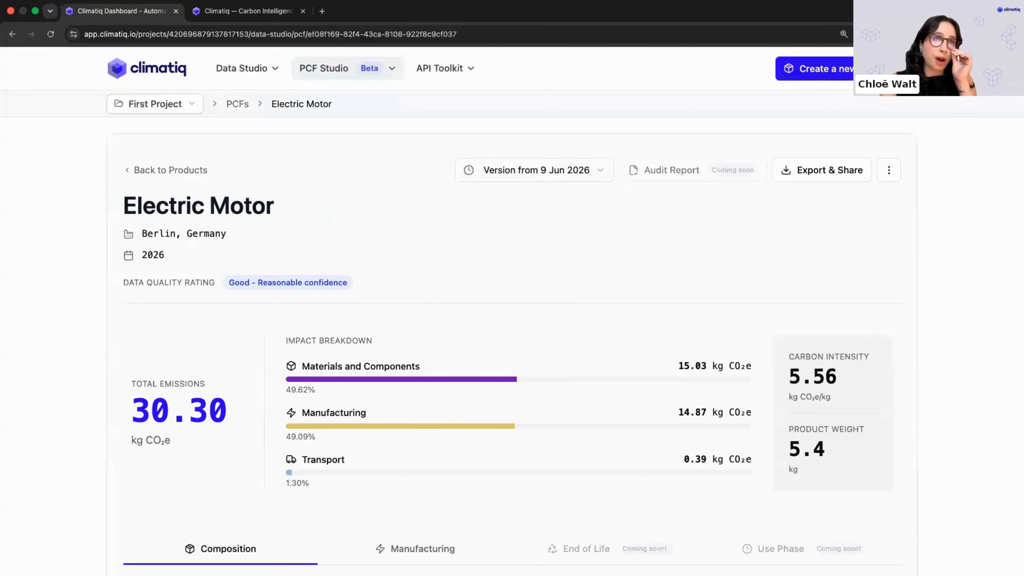
{"action": "scroll", "coordinate": [217, 389], "scroll_direction": "down", "scroll_amount": 2}
{"action": "left_click_drag", "start_coordinate": [131, 330], "coordinate": [183, 396]}
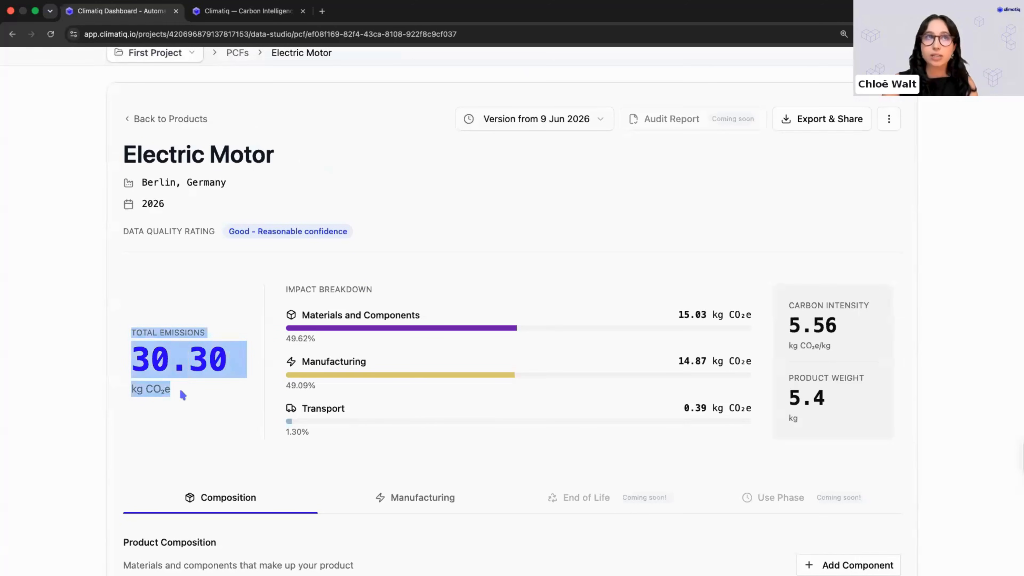
{"action": "left_click", "coordinate": [184, 396]}
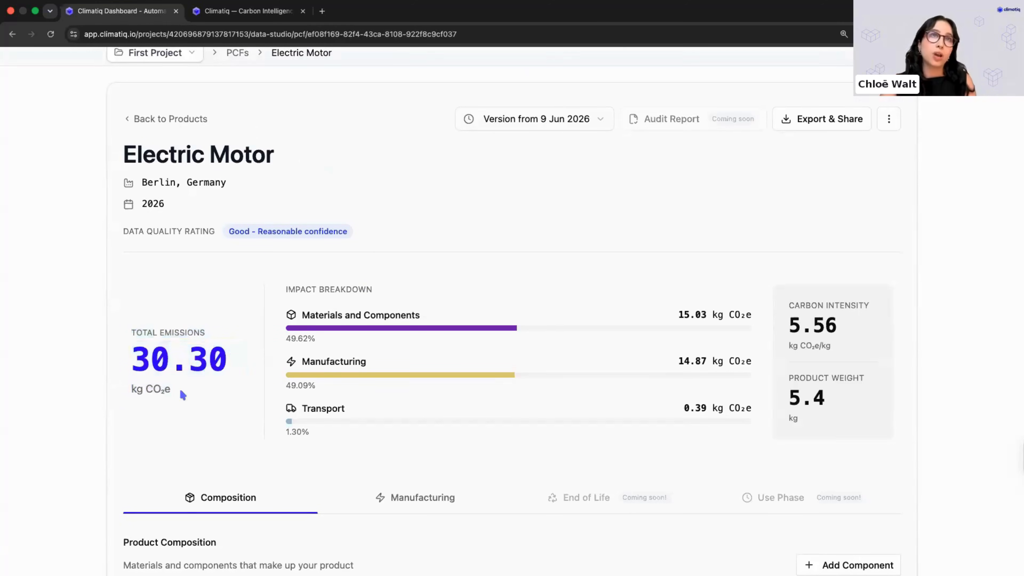
Examine the impact breakdown across materials and components, manufacturing and transport, including the materials share
{"action": "scroll", "coordinate": [242, 323], "scroll_direction": "down", "scroll_amount": 1}
{"action": "triple_click", "coordinate": [395, 261]}
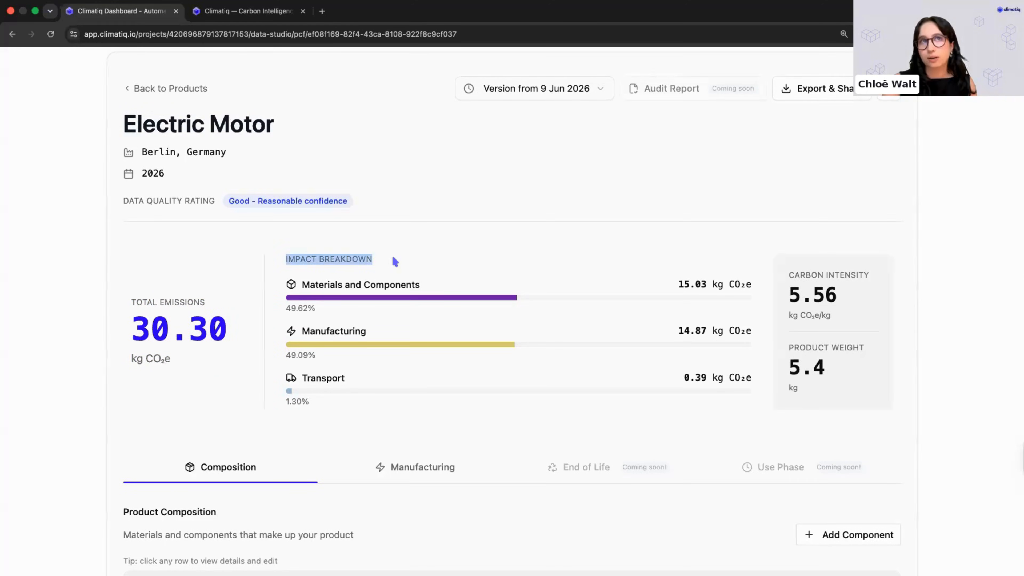
{"action": "left_click", "coordinate": [390, 255]}
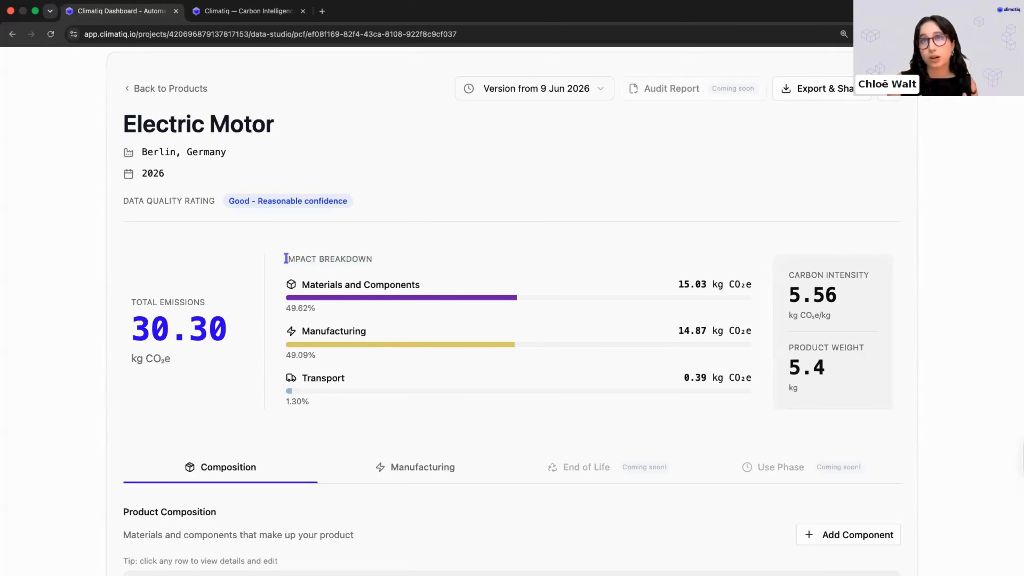
{"action": "left_click_drag", "start_coordinate": [286, 259], "coordinate": [352, 411]}
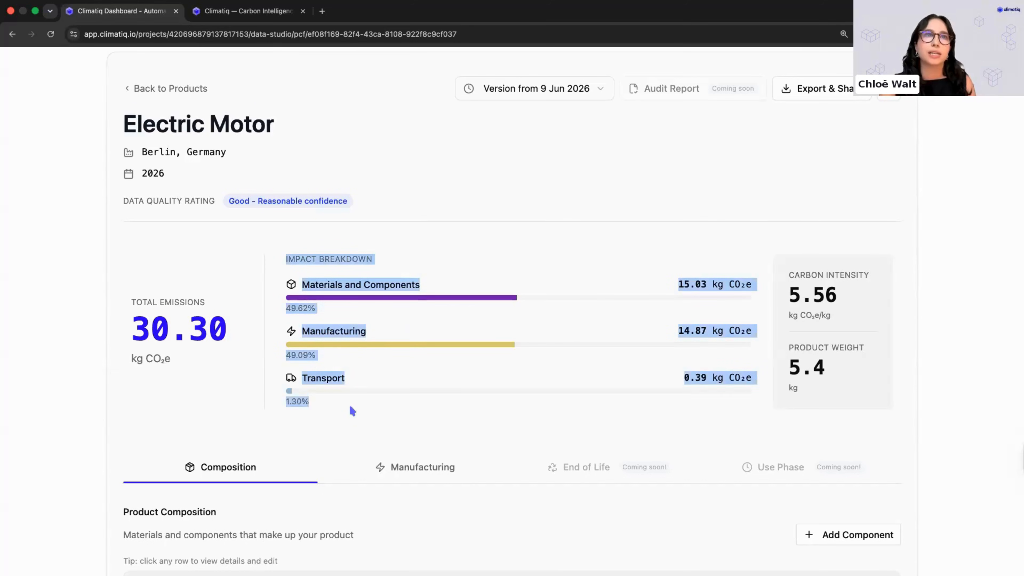
{"action": "left_click", "coordinate": [396, 408]}
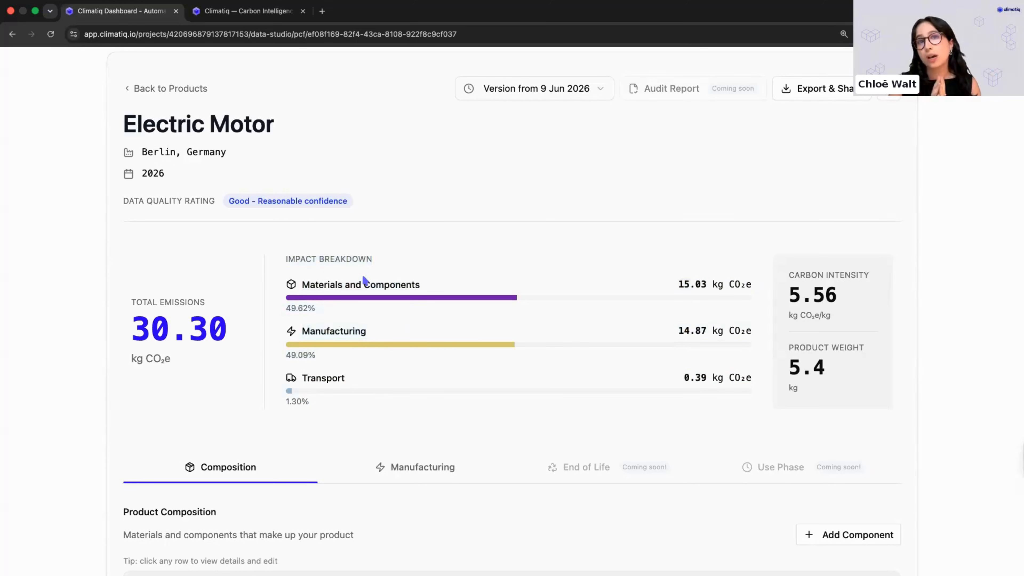
{"action": "left_click_drag", "start_coordinate": [284, 307], "coordinate": [347, 311]}
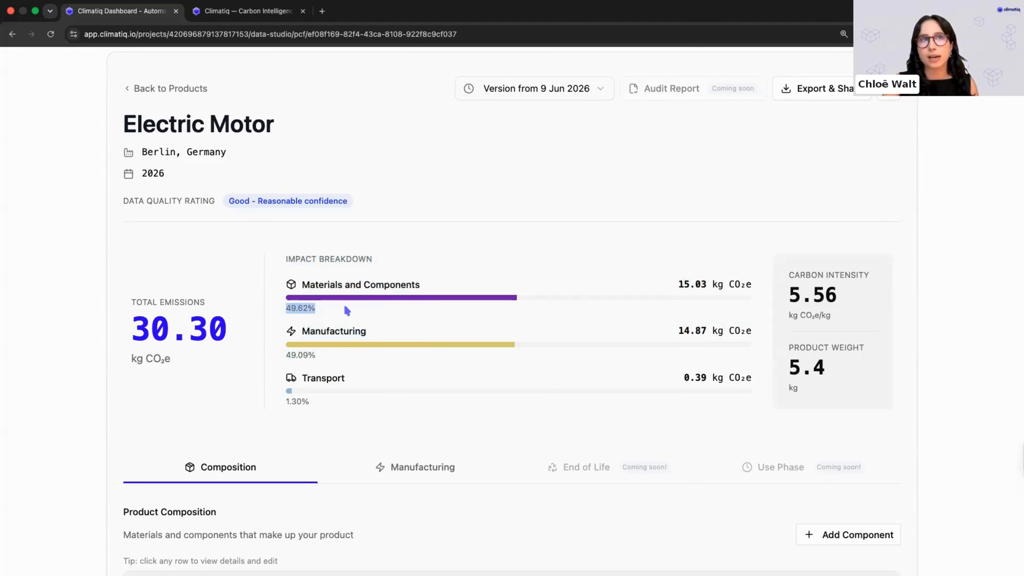
{"action": "left_click", "coordinate": [385, 310]}
Examine the product weight and the carbon intensity in the PCF result
{"action": "scroll", "coordinate": [512, 306], "scroll_direction": "down", "scroll_amount": 1}
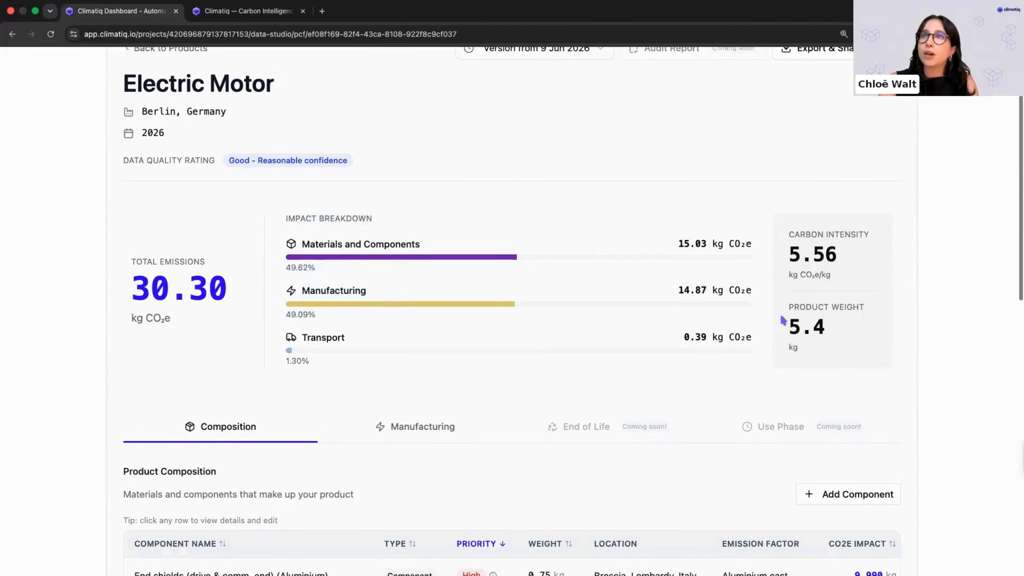
{"action": "left_click_drag", "start_coordinate": [789, 317], "coordinate": [816, 358]}
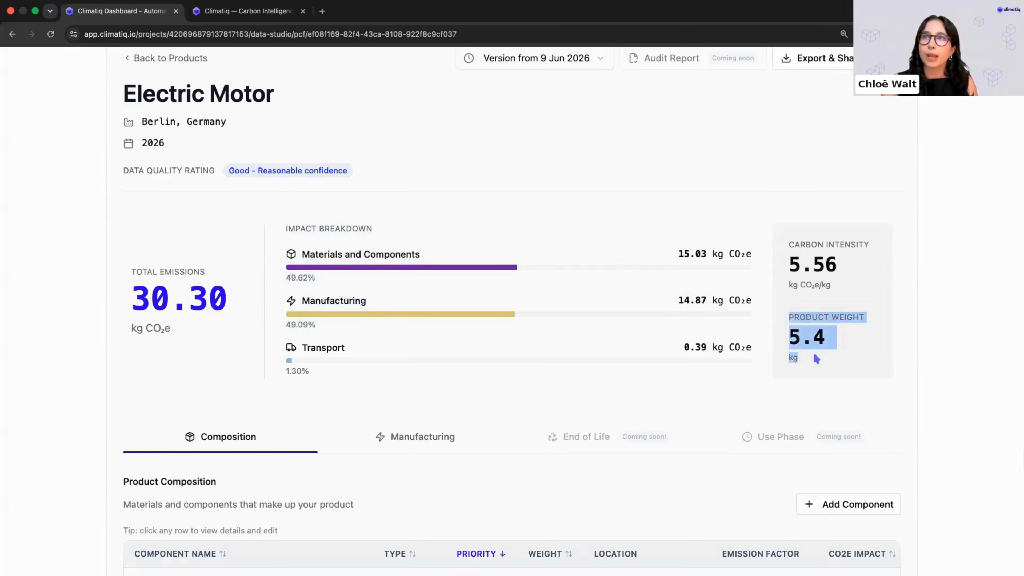
{"action": "left_click", "coordinate": [817, 359]}
{"action": "scroll", "coordinate": [816, 355], "scroll_direction": "up", "scroll_amount": 1}
{"action": "left_click_drag", "start_coordinate": [790, 269], "coordinate": [842, 317]}
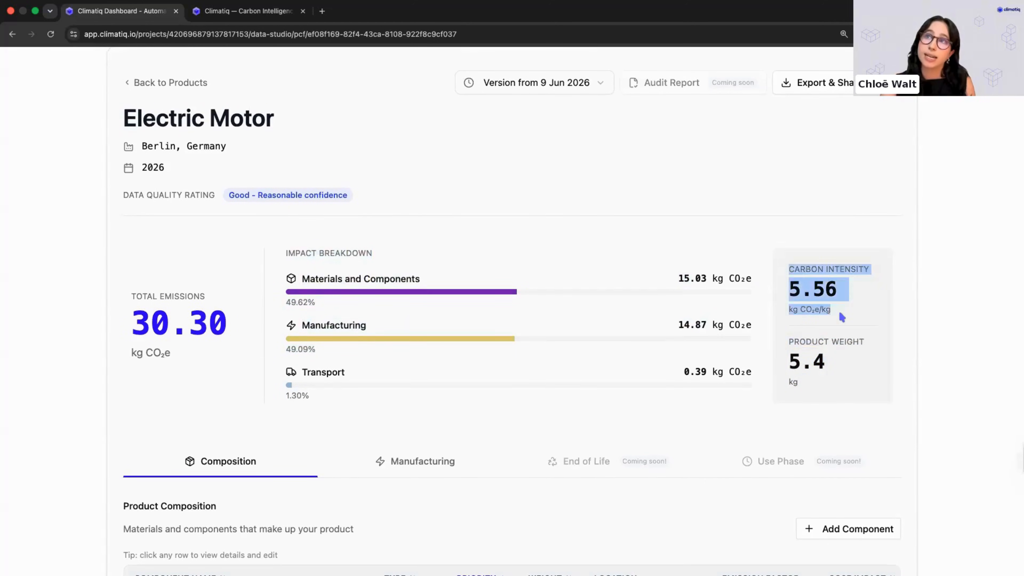
{"action": "left_click", "coordinate": [841, 316]}
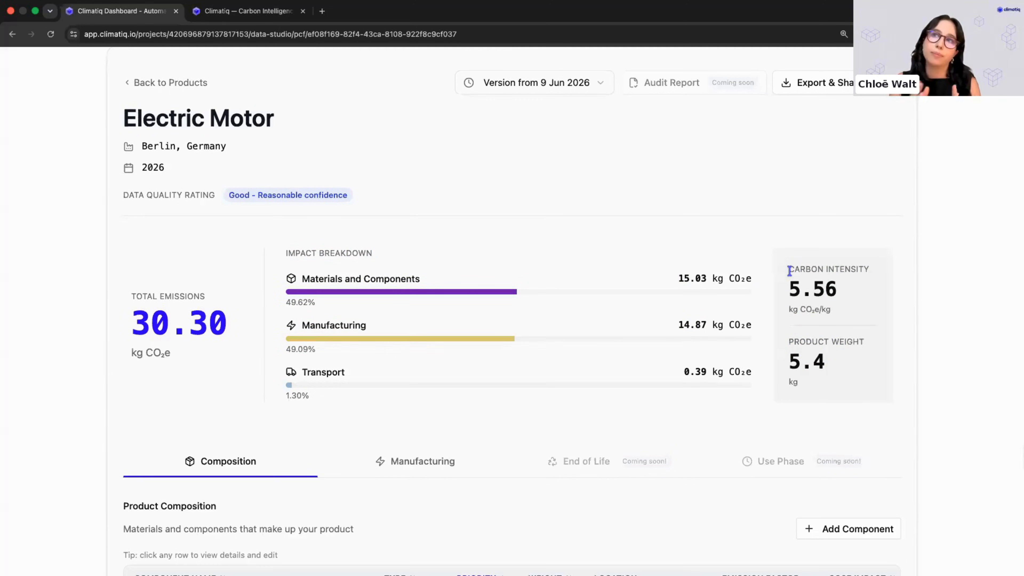
{"action": "scroll", "coordinate": [790, 271], "scroll_direction": "down", "scroll_amount": 3}
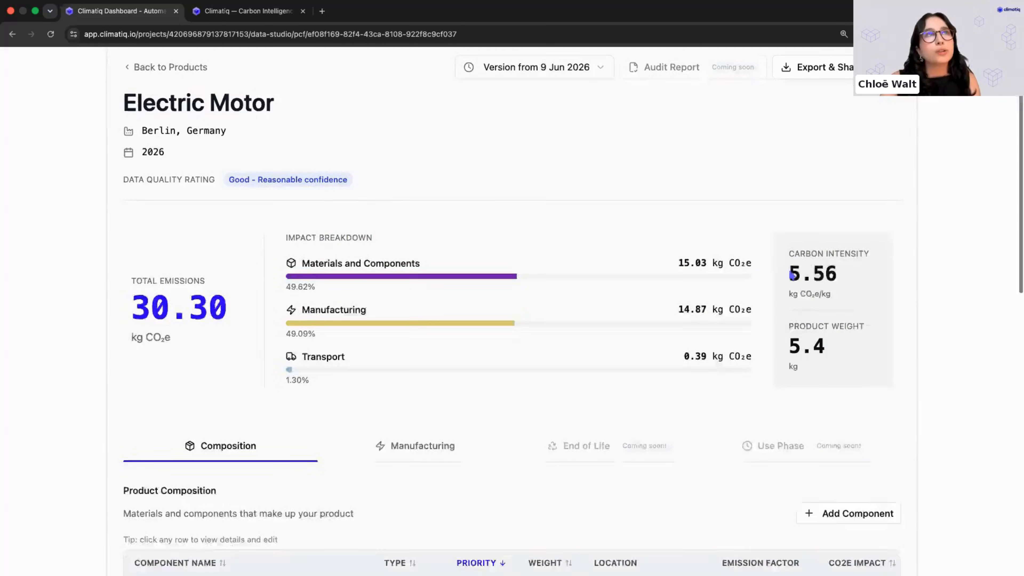
{"action": "scroll", "coordinate": [789, 270], "scroll_direction": "up", "scroll_amount": 2}
{"action": "scroll", "coordinate": [789, 270], "scroll_direction": "up", "scroll_amount": 1}
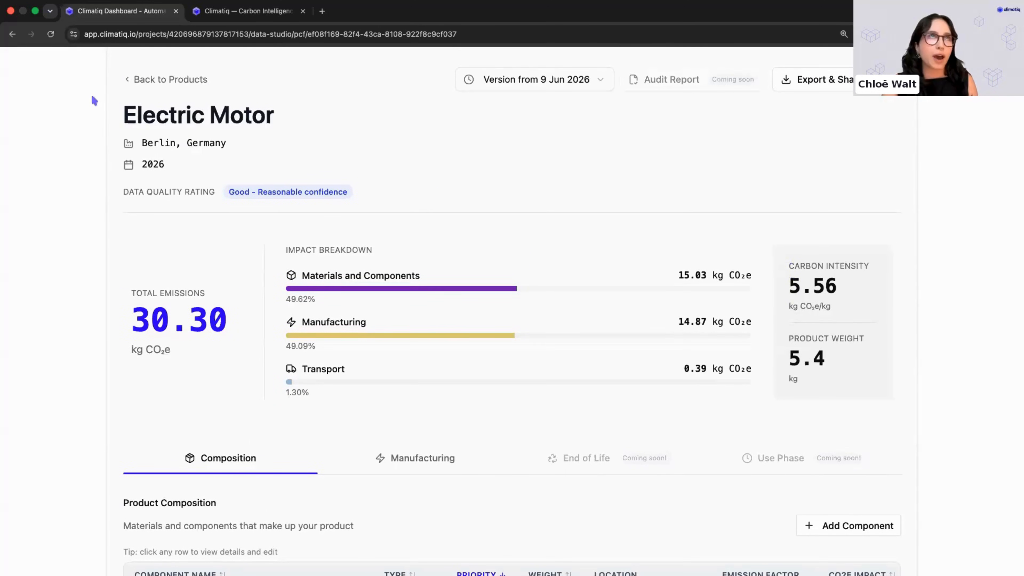
{"action": "scroll", "coordinate": [436, 187], "scroll_direction": "up", "scroll_amount": 2}
{"action": "scroll", "coordinate": [437, 187], "scroll_direction": "down", "scroll_amount": 2}
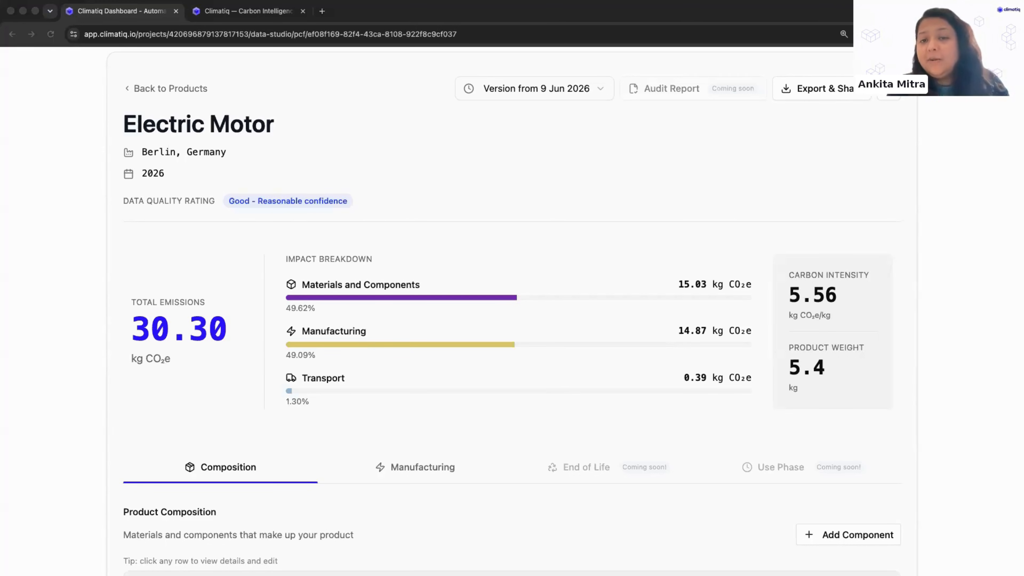
{"action": "left_click", "coordinate": [100, 348]}
{"action": "scroll", "coordinate": [263, 485], "scroll_direction": "down", "scroll_amount": 3}
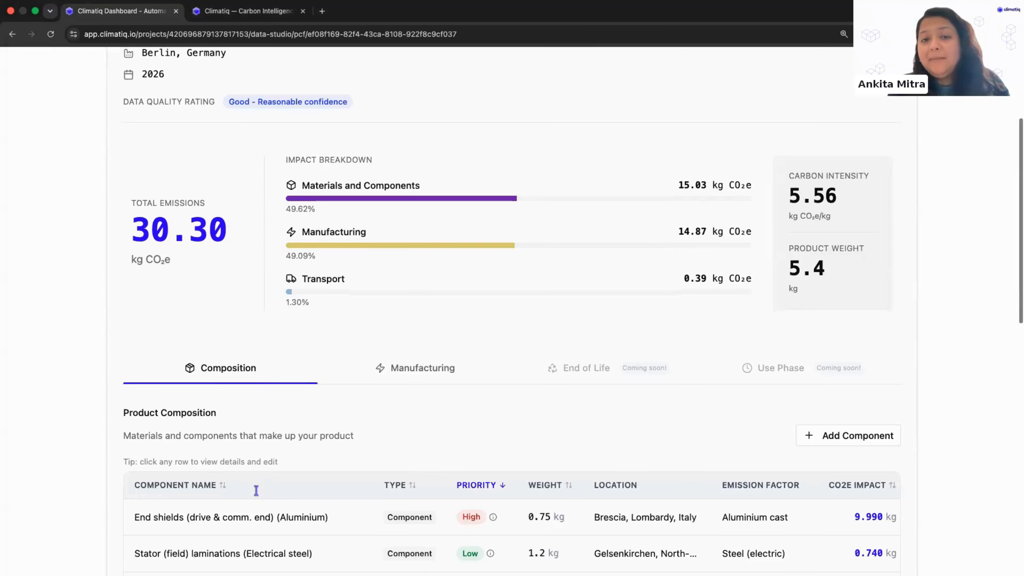
{"action": "scroll", "coordinate": [80, 307], "scroll_direction": "up", "scroll_amount": 2}
{"action": "scroll", "coordinate": [80, 308], "scroll_direction": "up", "scroll_amount": 1}
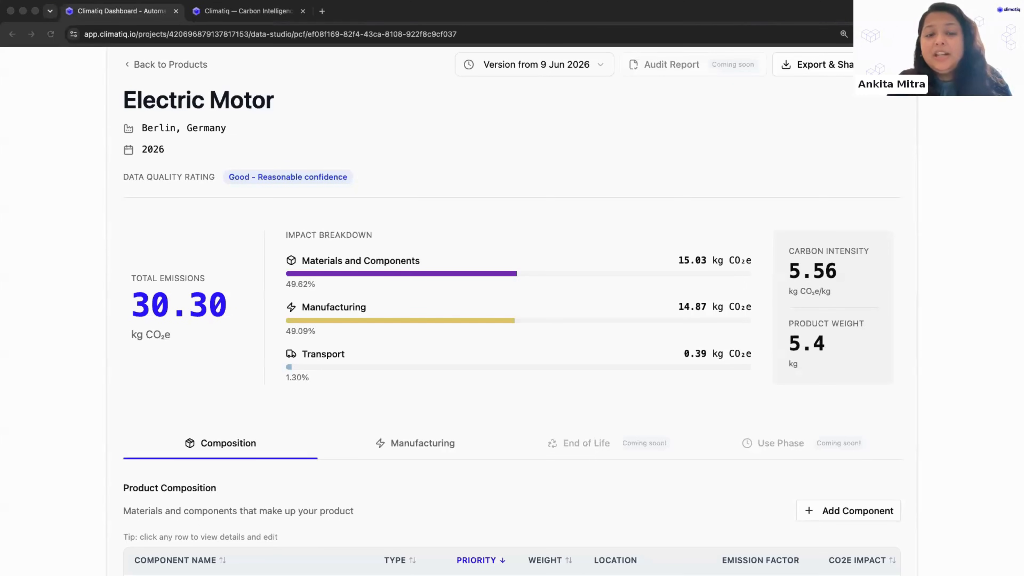
{"action": "scroll", "coordinate": [104, 267], "scroll_direction": "down", "scroll_amount": 3}
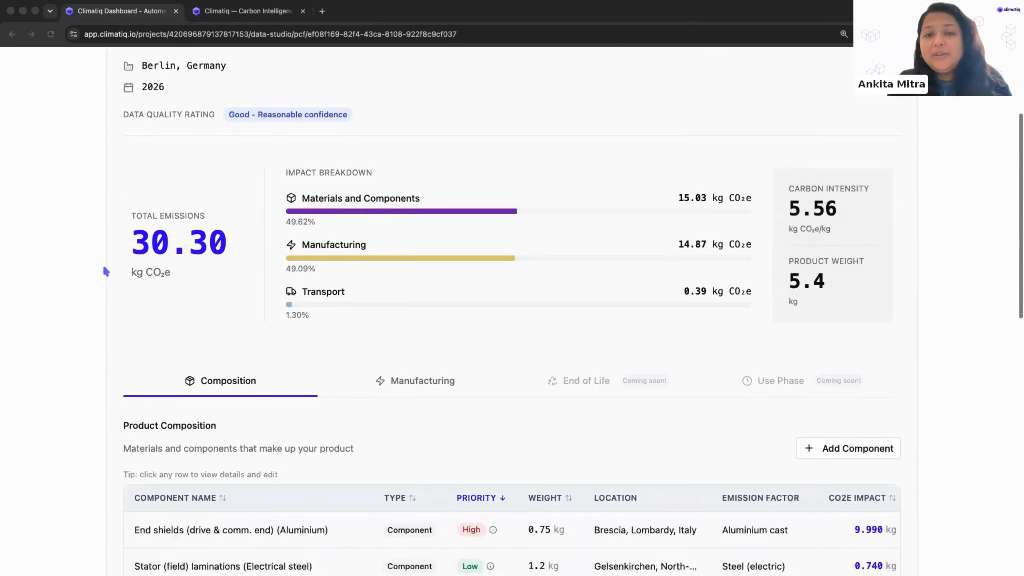
{"action": "scroll", "coordinate": [104, 268], "scroll_direction": "down", "scroll_amount": 1}
{"action": "scroll", "coordinate": [104, 268], "scroll_direction": "up", "scroll_amount": 1}
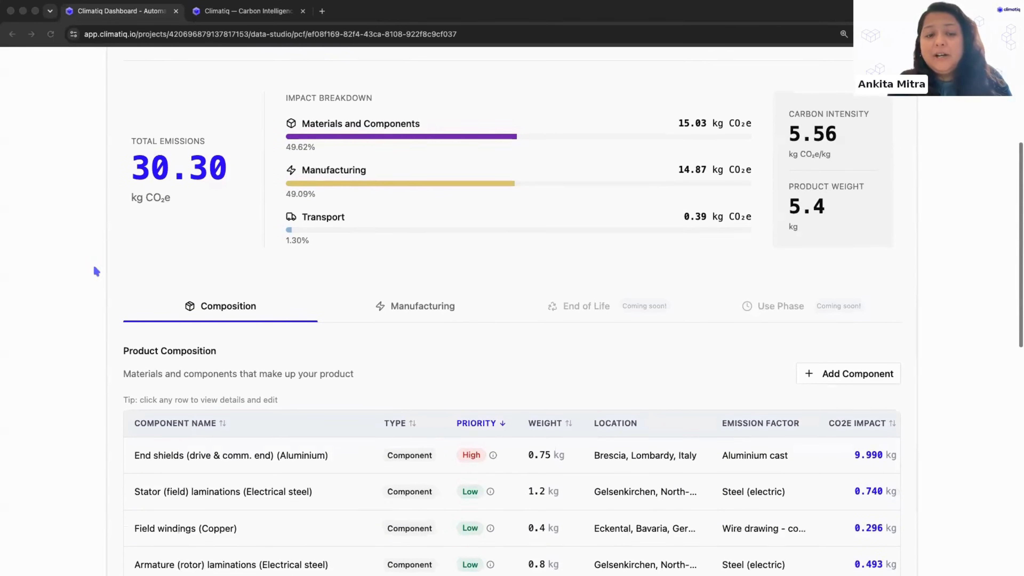
{"action": "left_click", "coordinate": [74, 248]}
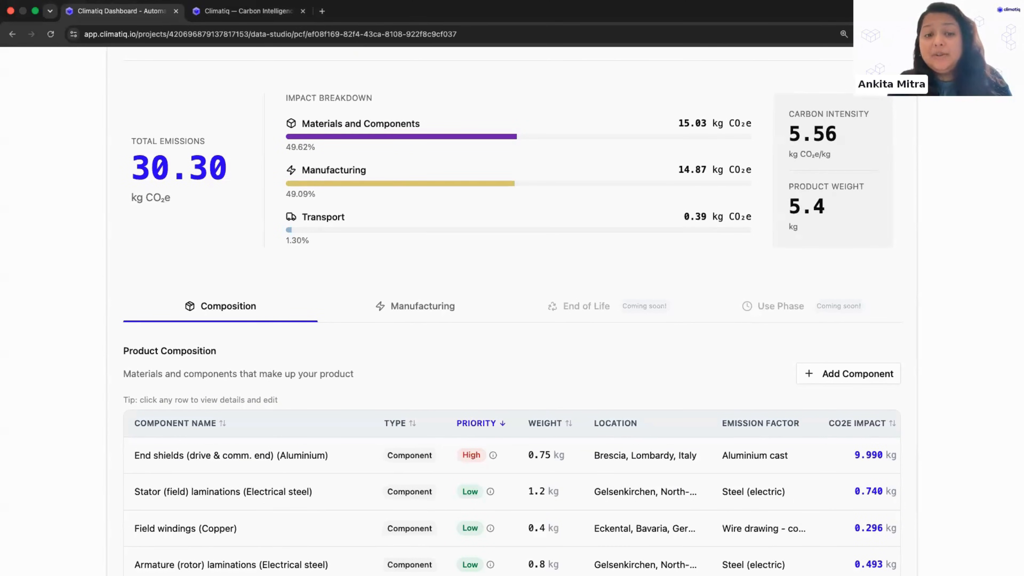
Look over the Electric Motor's product composition table, including each component's priority, weight, location, emission factor and CO2e impact
{"action": "scroll", "coordinate": [60, 294], "scroll_direction": "down", "scroll_amount": 2}
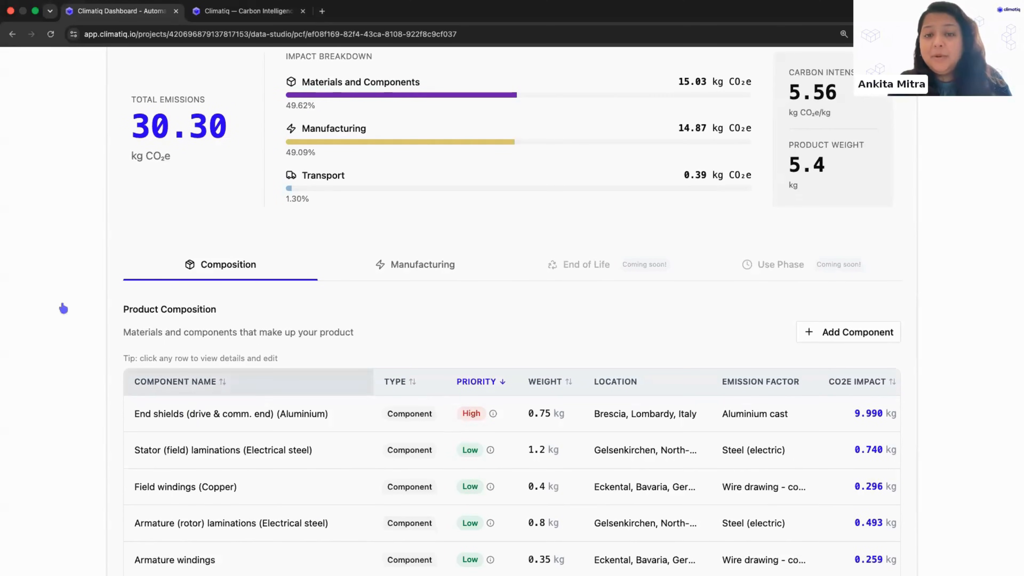
{"action": "scroll", "coordinate": [78, 302], "scroll_direction": "down", "scroll_amount": 4}
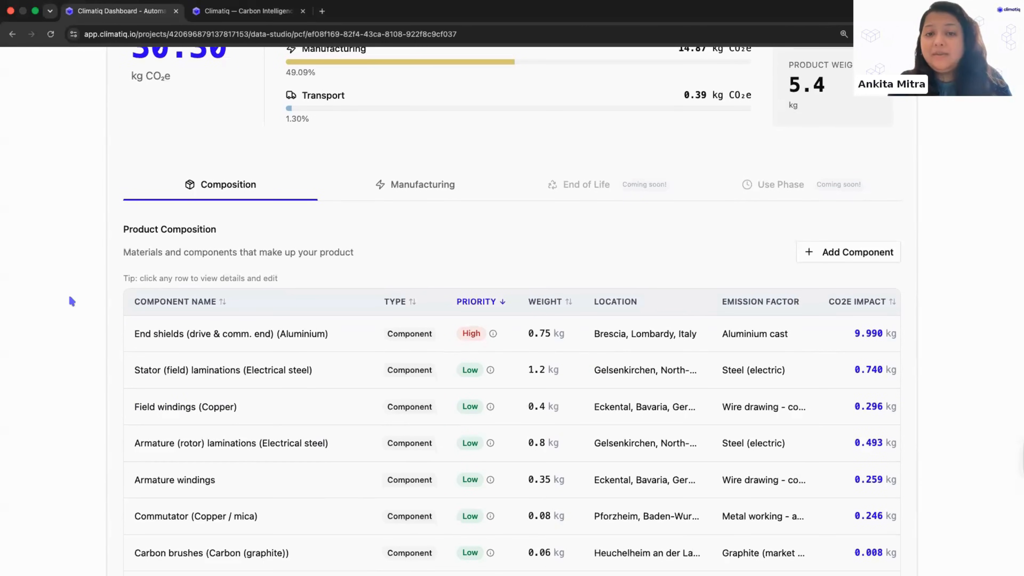
{"action": "scroll", "coordinate": [93, 282], "scroll_direction": "down", "scroll_amount": 1}
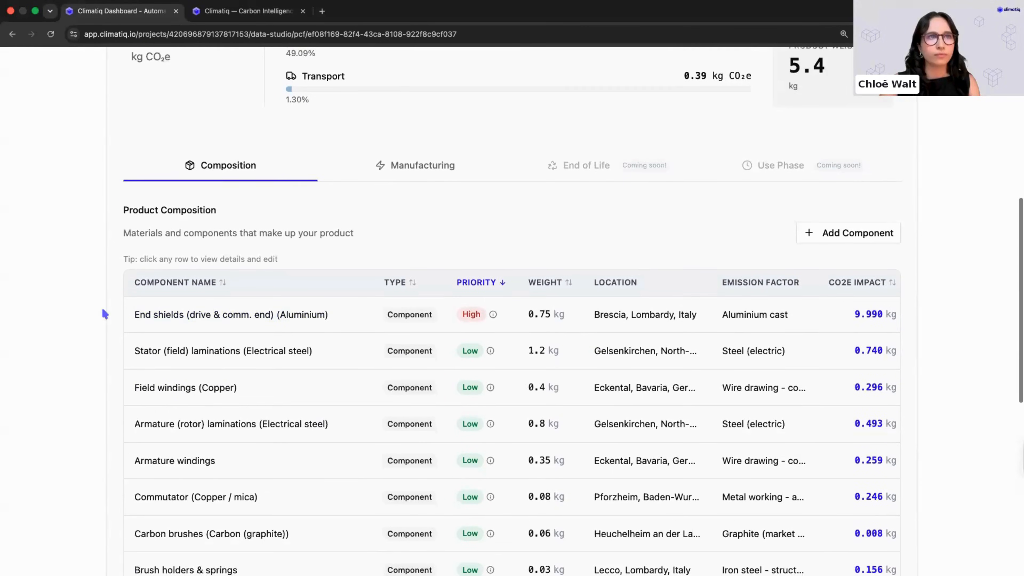
{"action": "scroll", "coordinate": [257, 314], "scroll_direction": "up", "scroll_amount": 2}
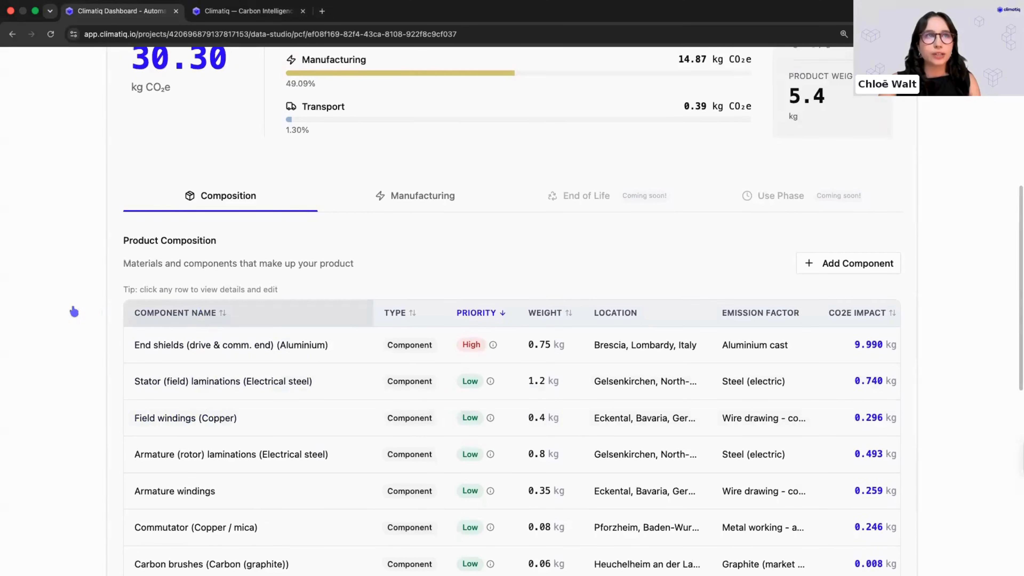
{"action": "scroll", "coordinate": [89, 312], "scroll_direction": "down", "scroll_amount": 1}
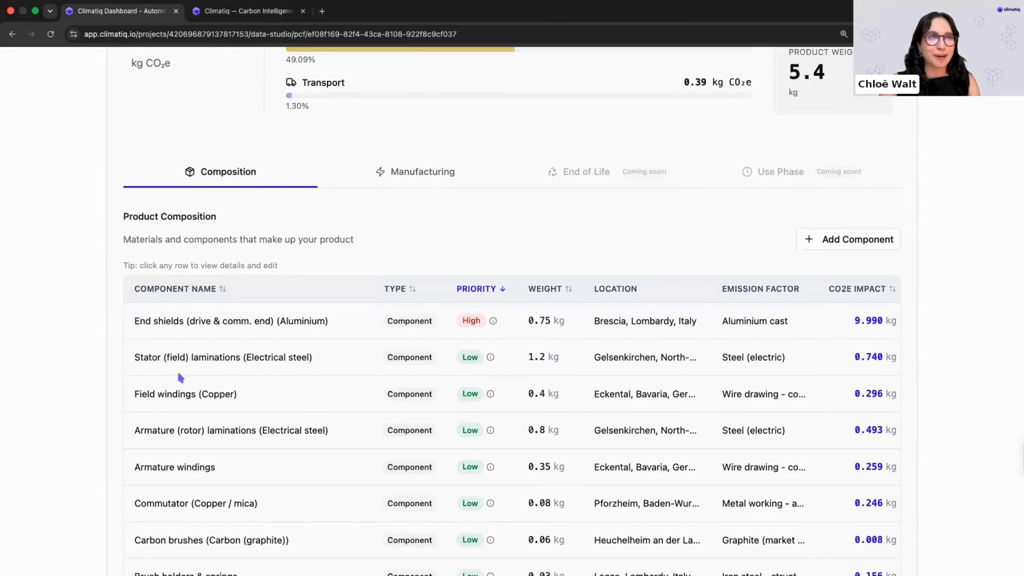
{"action": "scroll", "coordinate": [90, 400], "scroll_direction": "down", "scroll_amount": 1}
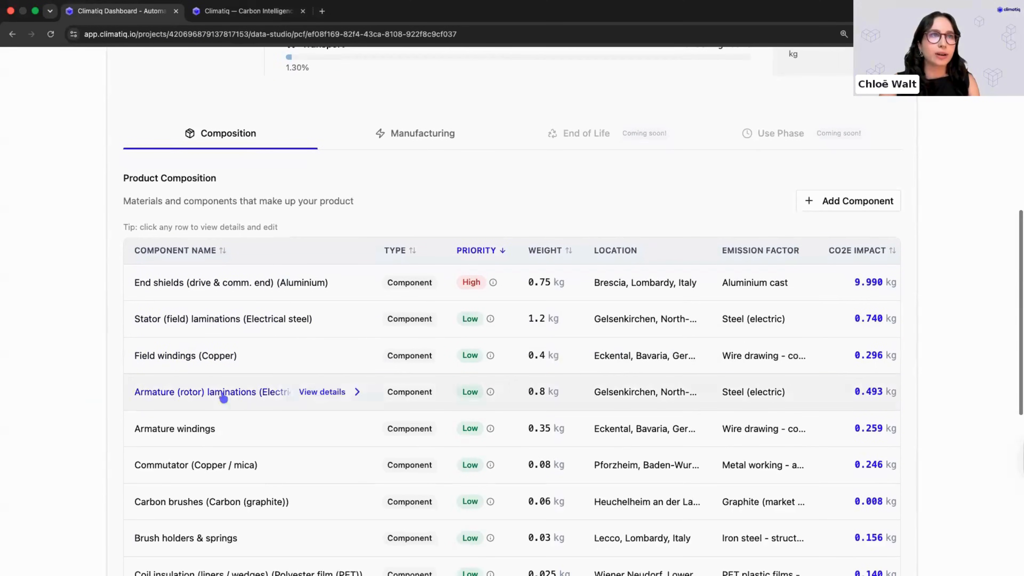
Open the details of the Armature (rotor) laminations component and examine its location, waste percentage, total emissions and emissions breakdown
{"action": "left_click", "coordinate": [246, 395]}
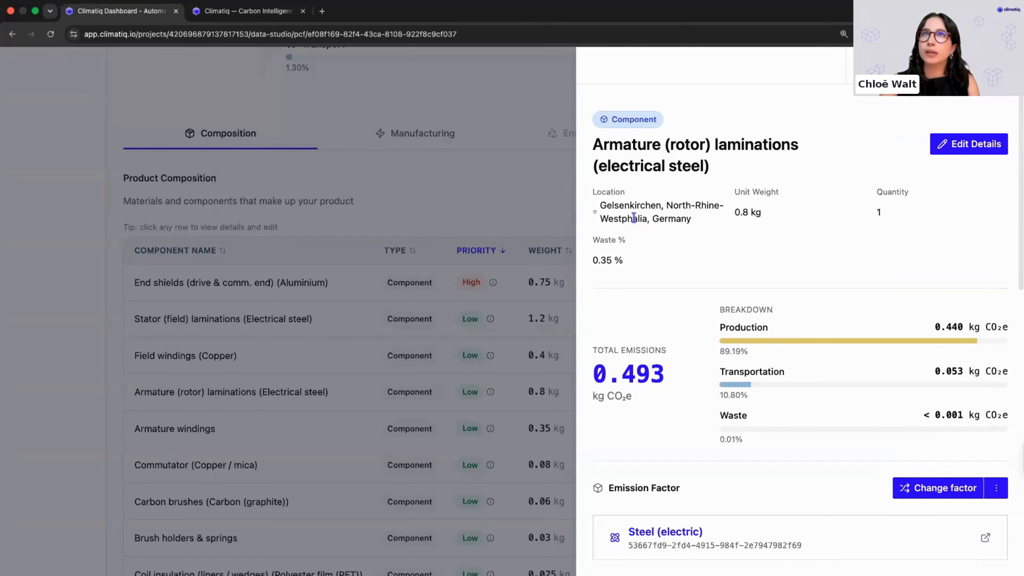
{"action": "left_click_drag", "start_coordinate": [603, 203], "coordinate": [693, 223]}
{"action": "left_click", "coordinate": [641, 248]}
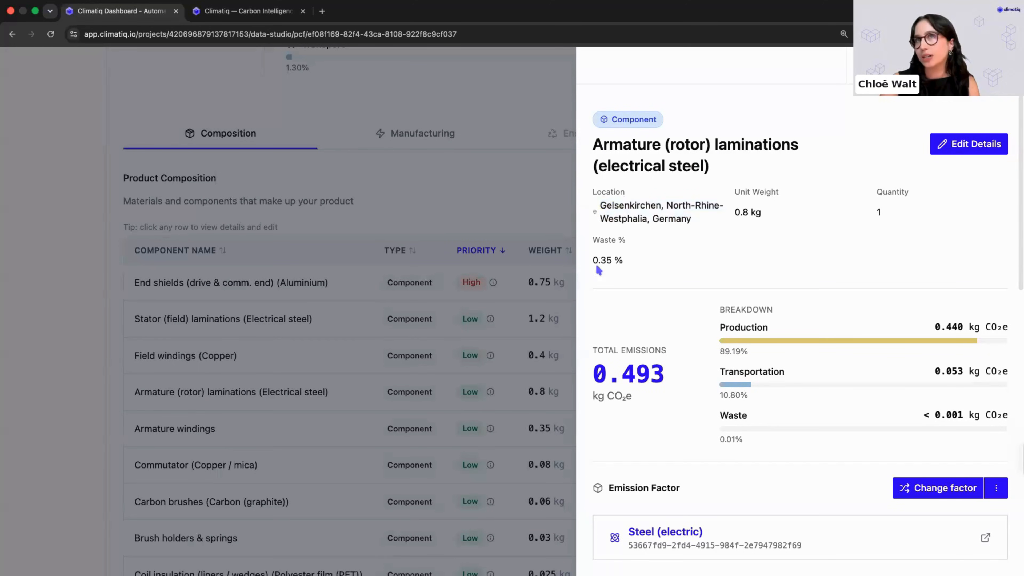
{"action": "scroll", "coordinate": [685, 234], "scroll_direction": "down", "scroll_amount": 3}
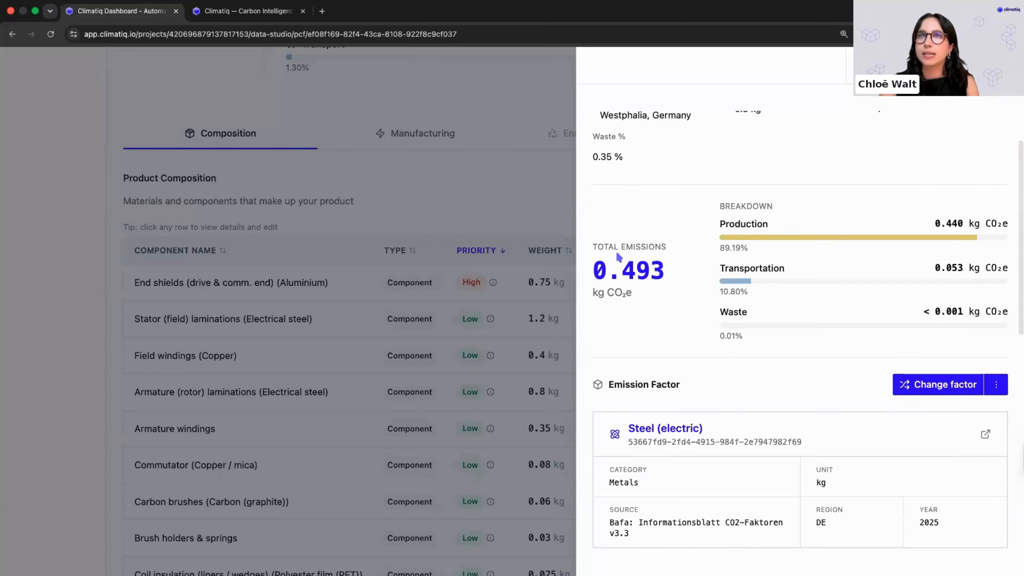
{"action": "left_click_drag", "start_coordinate": [592, 245], "coordinate": [644, 297]}
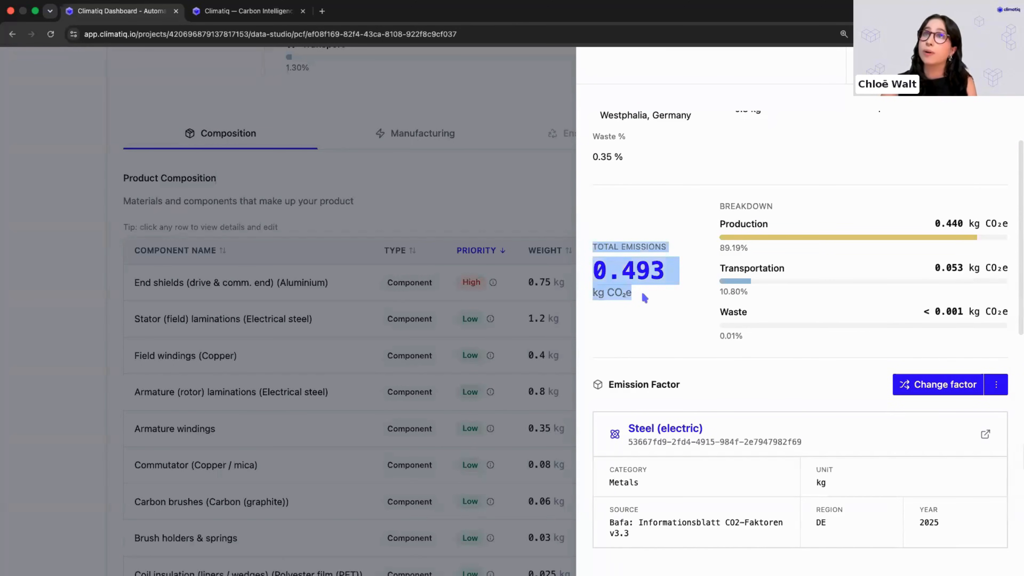
{"action": "left_click", "coordinate": [644, 298]}
{"action": "scroll", "coordinate": [642, 292], "scroll_direction": "up", "scroll_amount": 1}
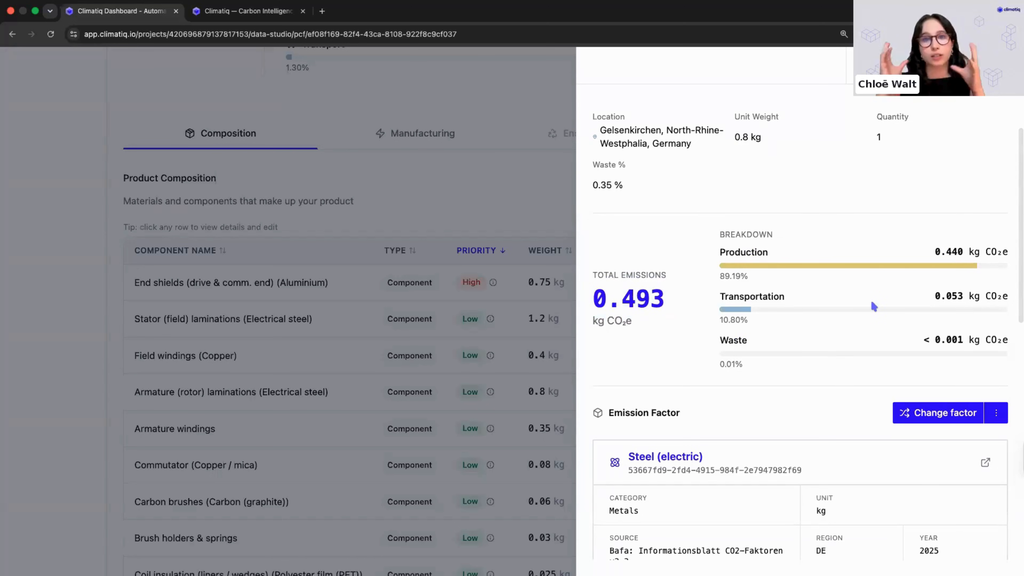
Open the data page of the component's Steel (electric) emission factor, review its summary from name to LCA activity, and return to the component
{"action": "scroll", "coordinate": [657, 355], "scroll_direction": "down", "scroll_amount": 3}
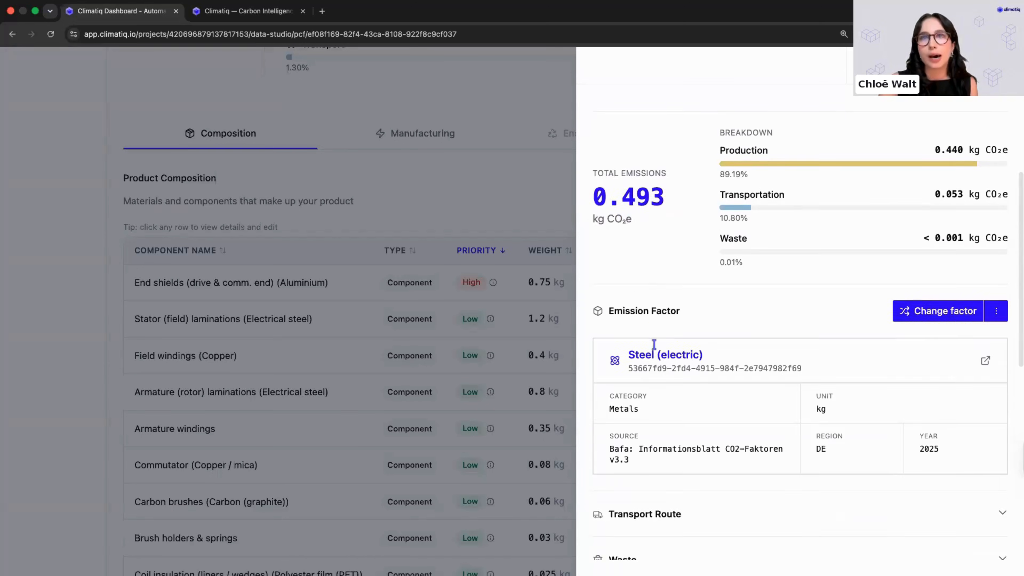
{"action": "scroll", "coordinate": [627, 386], "scroll_direction": "down", "scroll_amount": 1}
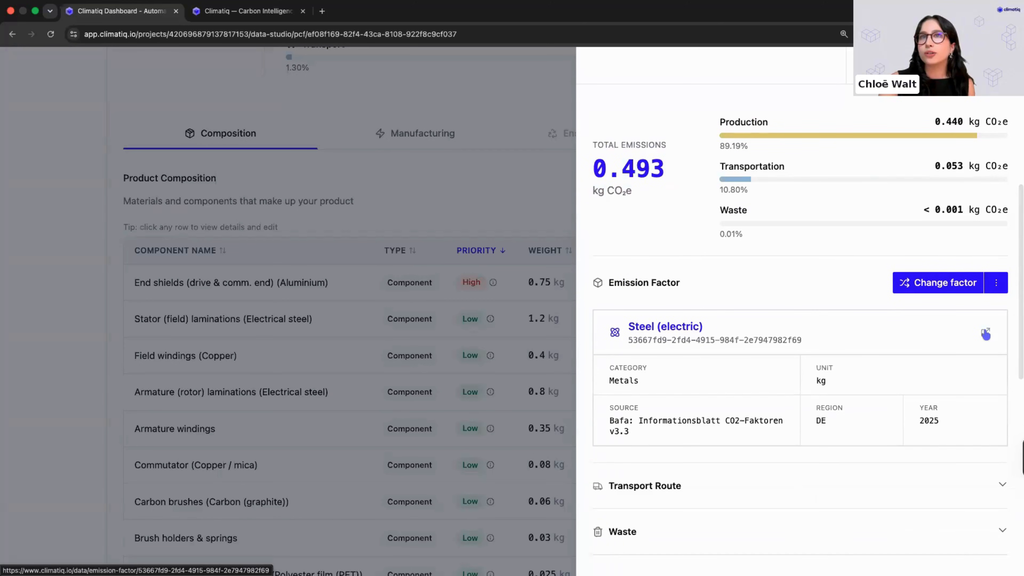
{"action": "left_click", "coordinate": [986, 333]}
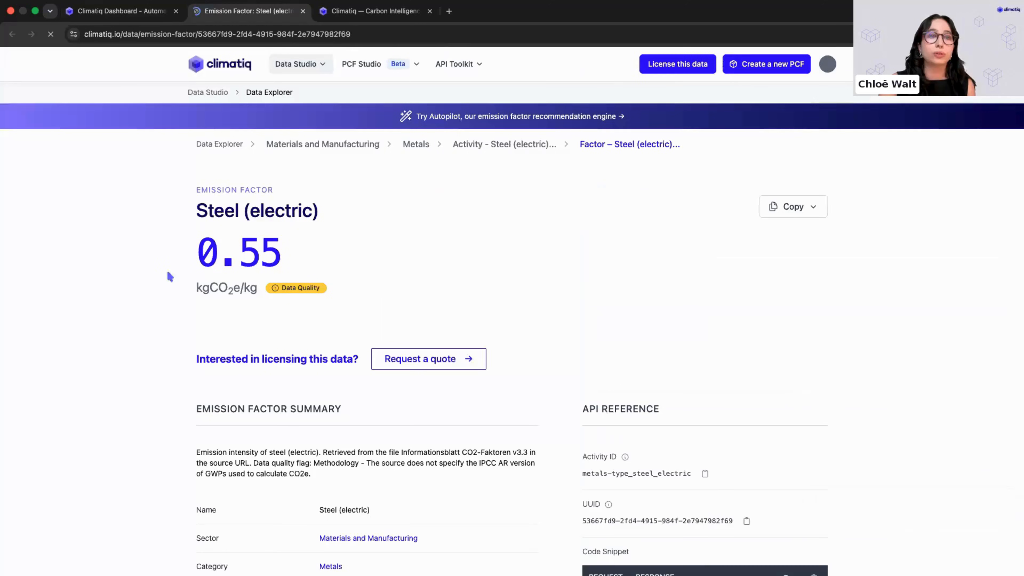
{"action": "scroll", "coordinate": [283, 305], "scroll_direction": "down", "scroll_amount": 10}
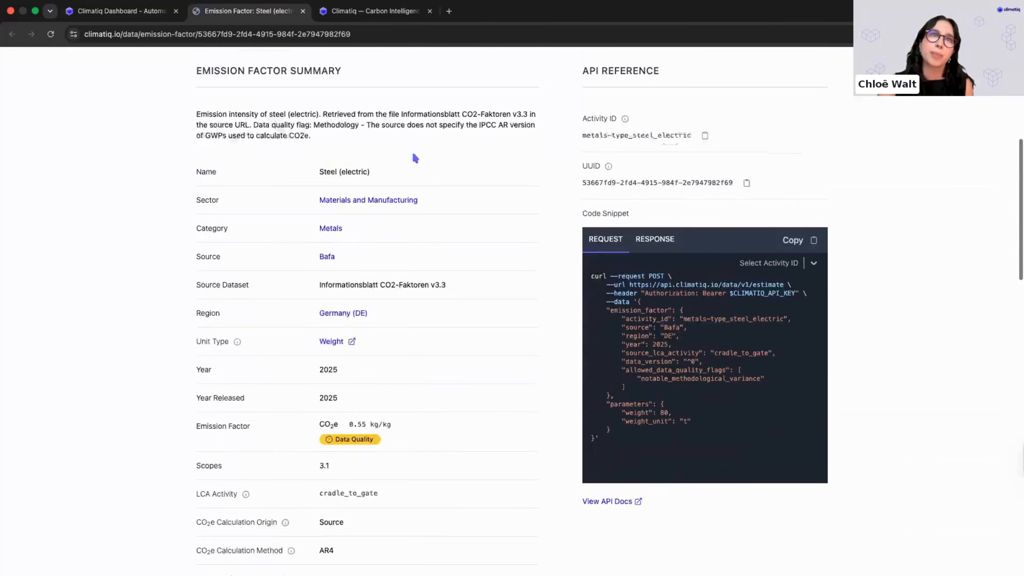
{"action": "scroll", "coordinate": [297, 254], "scroll_direction": "down", "scroll_amount": 2}
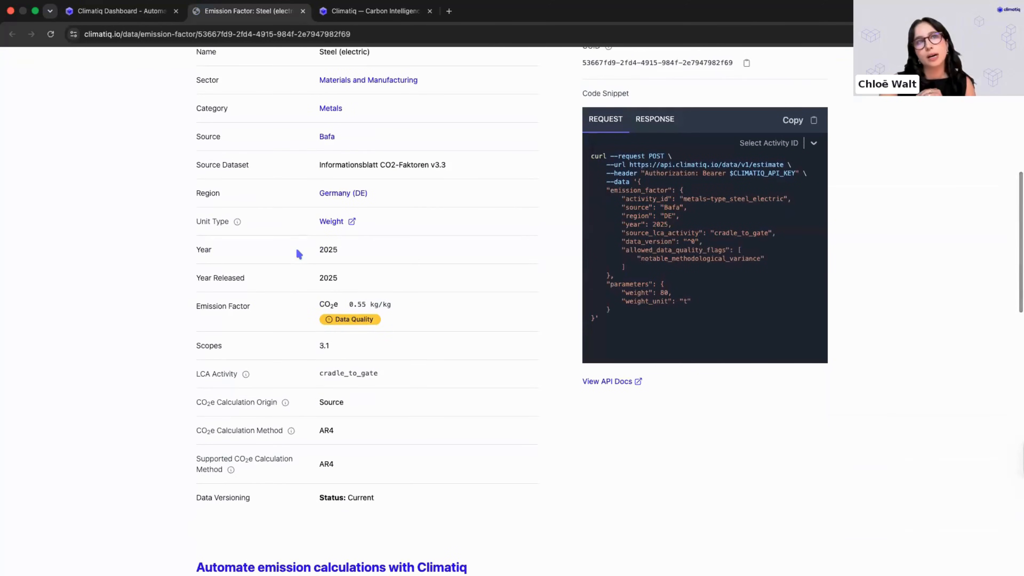
{"action": "scroll", "coordinate": [298, 253], "scroll_direction": "up", "scroll_amount": 2}
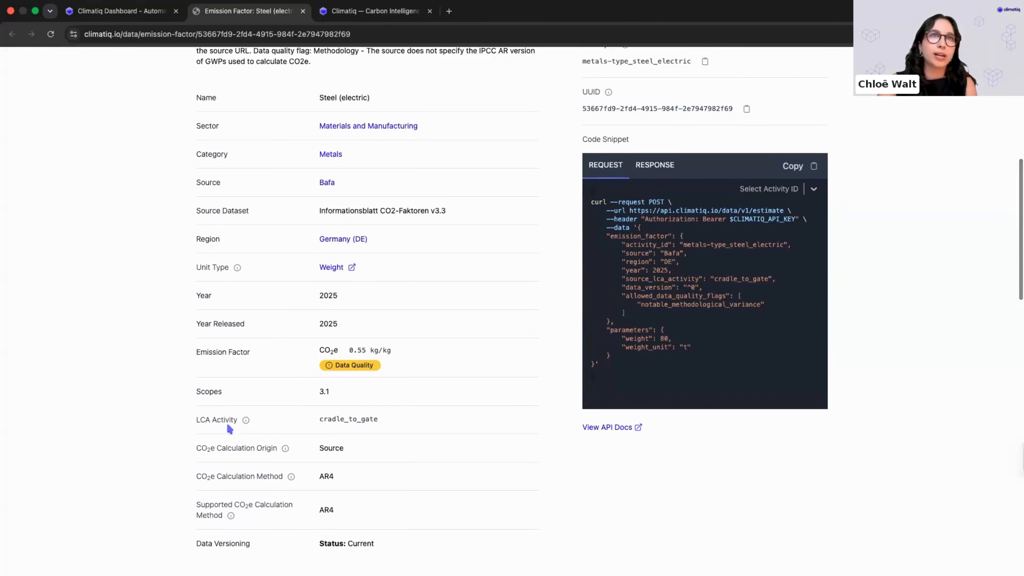
{"action": "scroll", "coordinate": [231, 242], "scroll_direction": "up", "scroll_amount": 7}
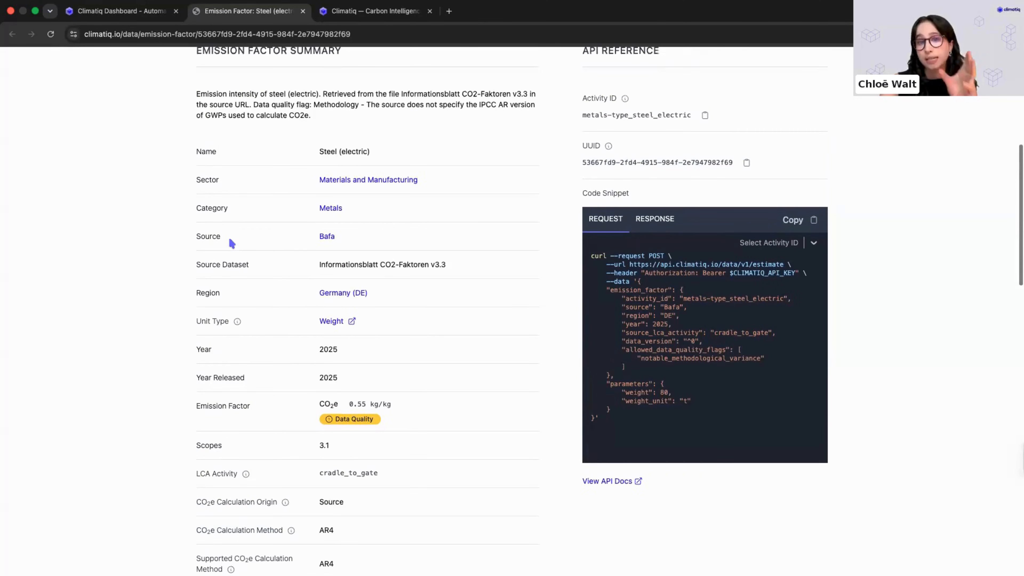
{"action": "scroll", "coordinate": [231, 243], "scroll_direction": "up", "scroll_amount": 4}
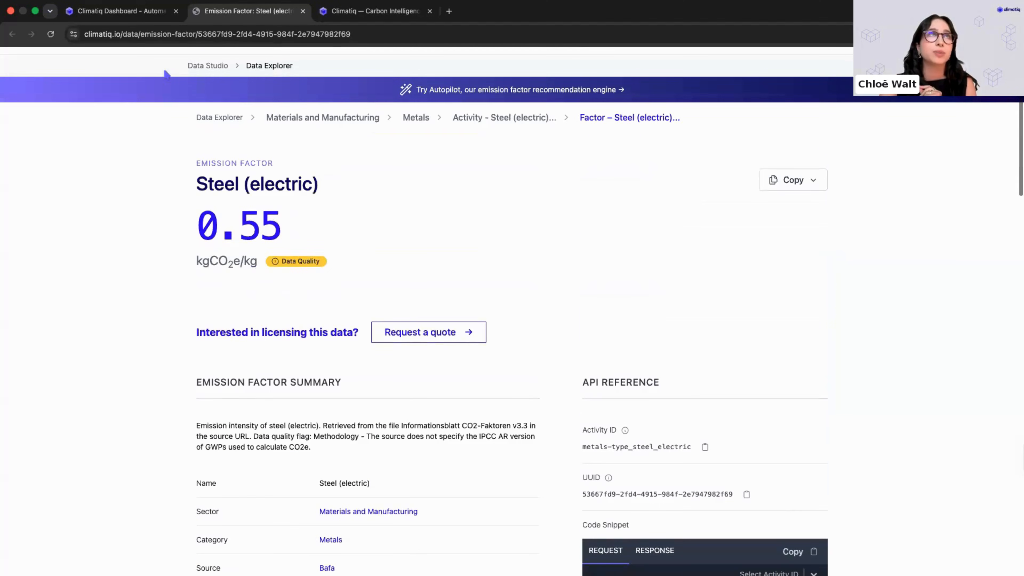
{"action": "left_click", "coordinate": [121, 11]}
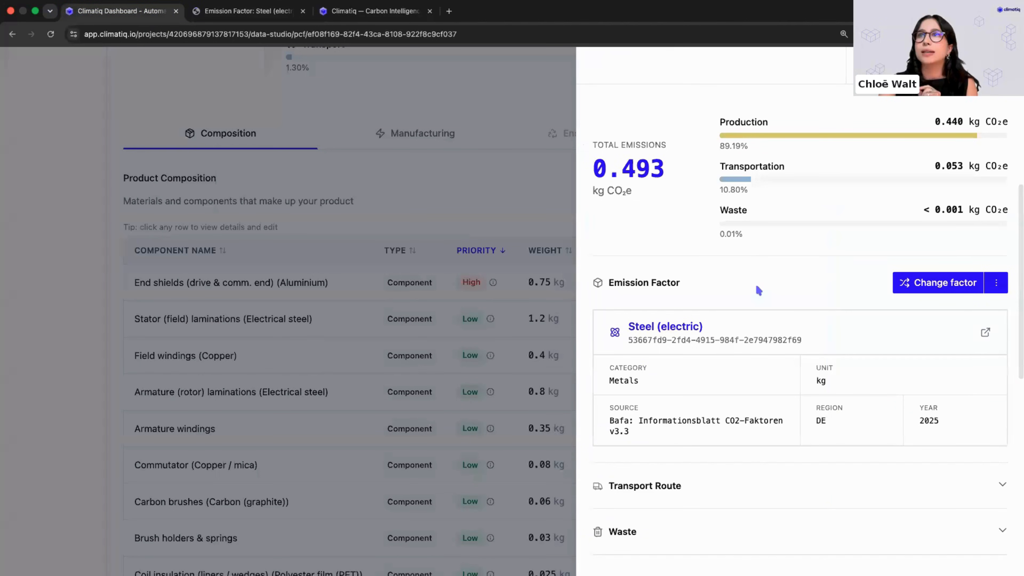
Open the emission factor change for the Armature (rotor) laminations and compare the suggested alternatives with the current Steel (electric) factor
{"action": "left_click", "coordinate": [930, 287]}
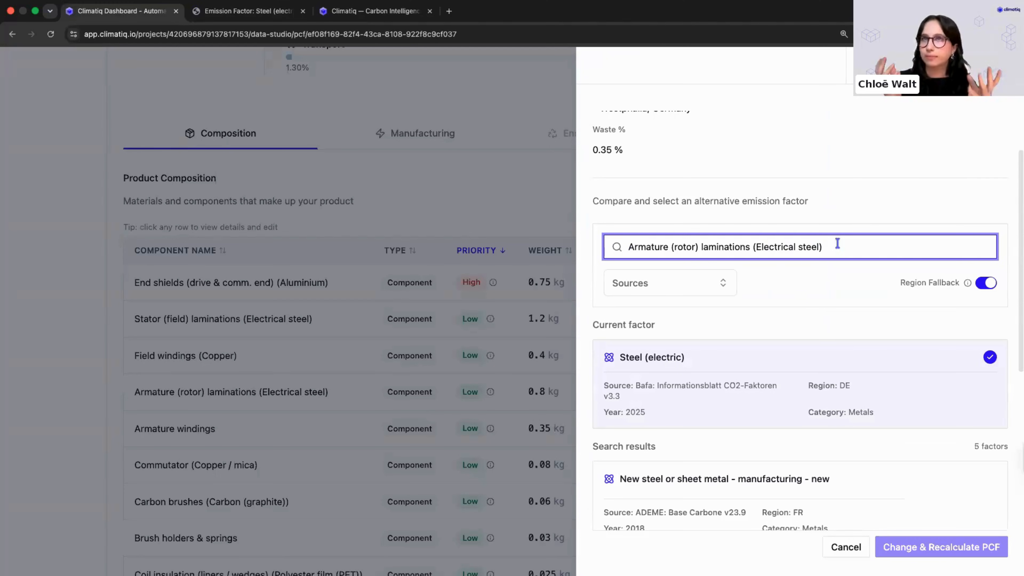
{"action": "scroll", "coordinate": [782, 293], "scroll_direction": "down", "scroll_amount": 5}
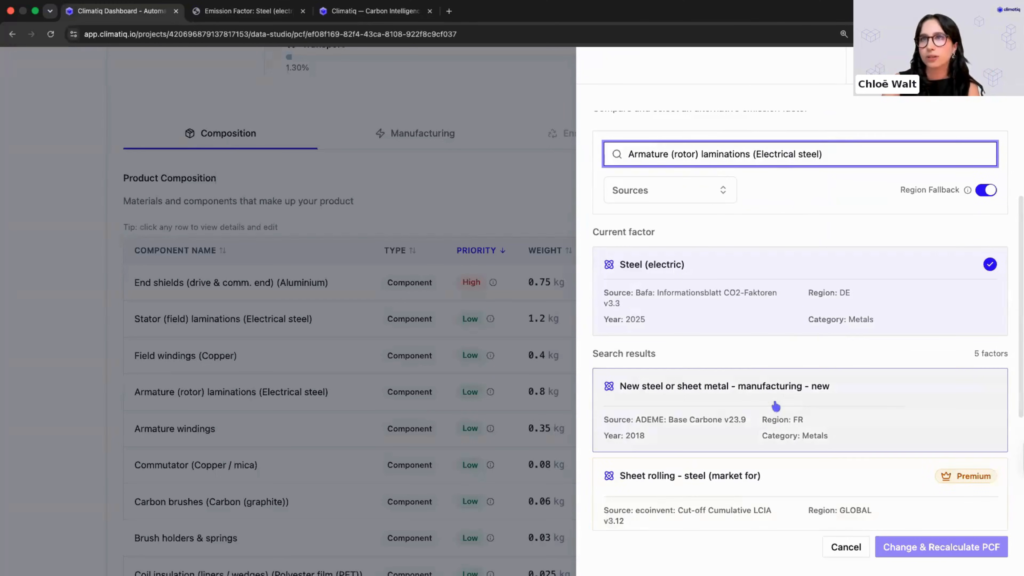
{"action": "scroll", "coordinate": [759, 307], "scroll_direction": "down", "scroll_amount": 2}
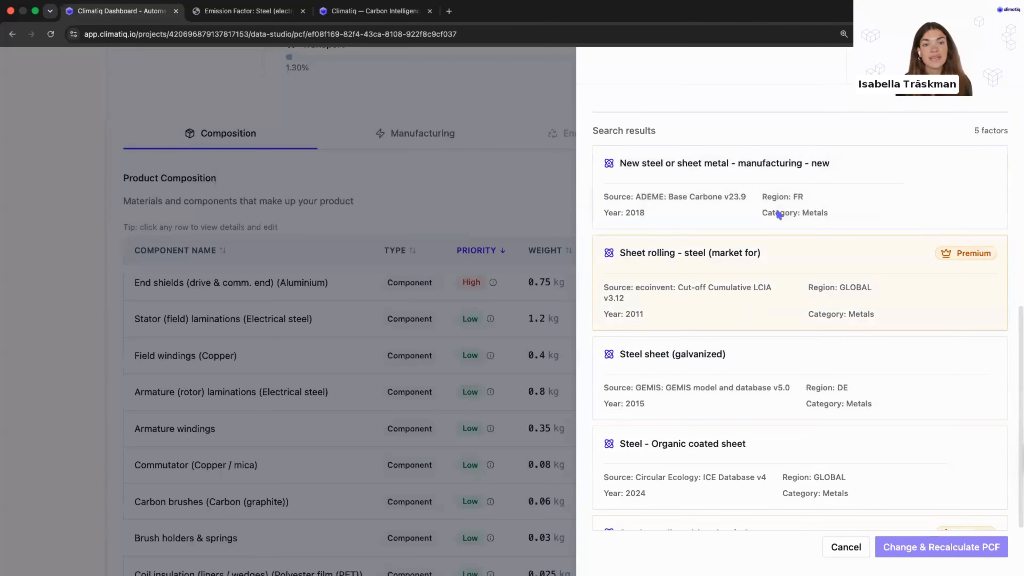
{"action": "scroll", "coordinate": [788, 183], "scroll_direction": "up", "scroll_amount": 2}
{"action": "scroll", "coordinate": [787, 183], "scroll_direction": "up", "scroll_amount": 5}
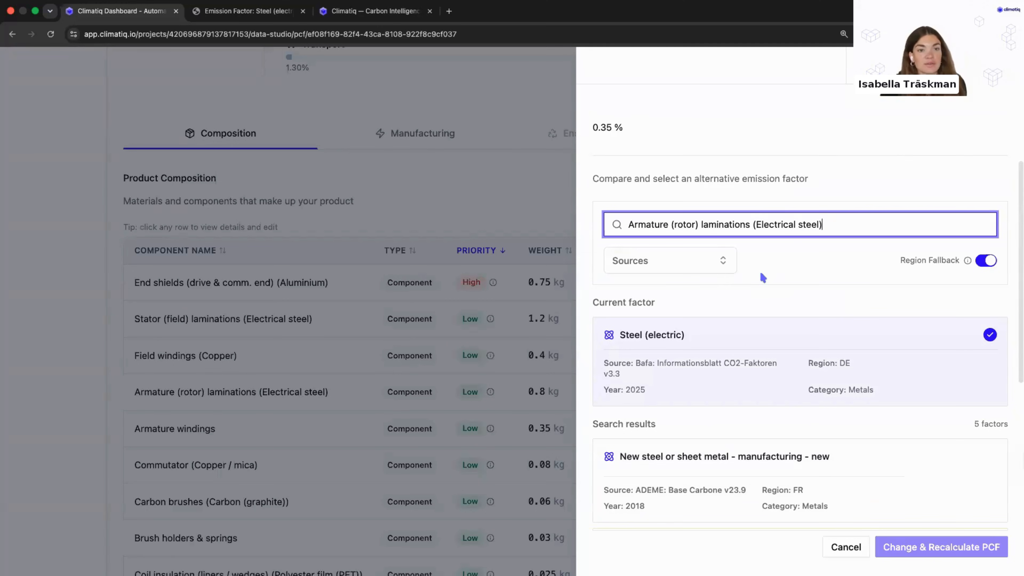
{"action": "scroll", "coordinate": [760, 271], "scroll_direction": "down", "scroll_amount": 2}
{"action": "scroll", "coordinate": [761, 230], "scroll_direction": "down", "scroll_amount": 1}
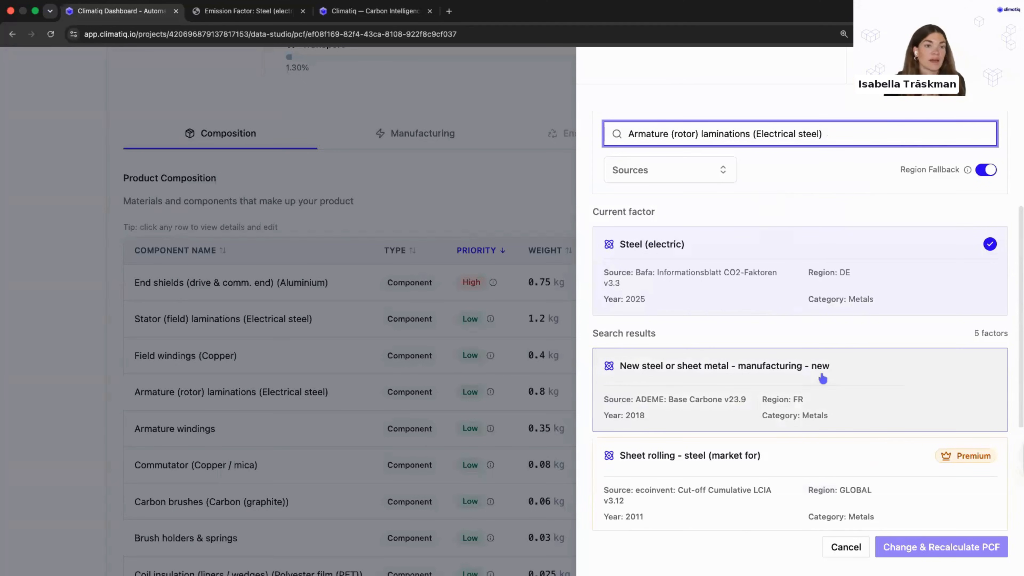
{"action": "scroll", "coordinate": [821, 380], "scroll_direction": "down", "scroll_amount": 3}
{"action": "scroll", "coordinate": [823, 379], "scroll_direction": "down", "scroll_amount": 1}
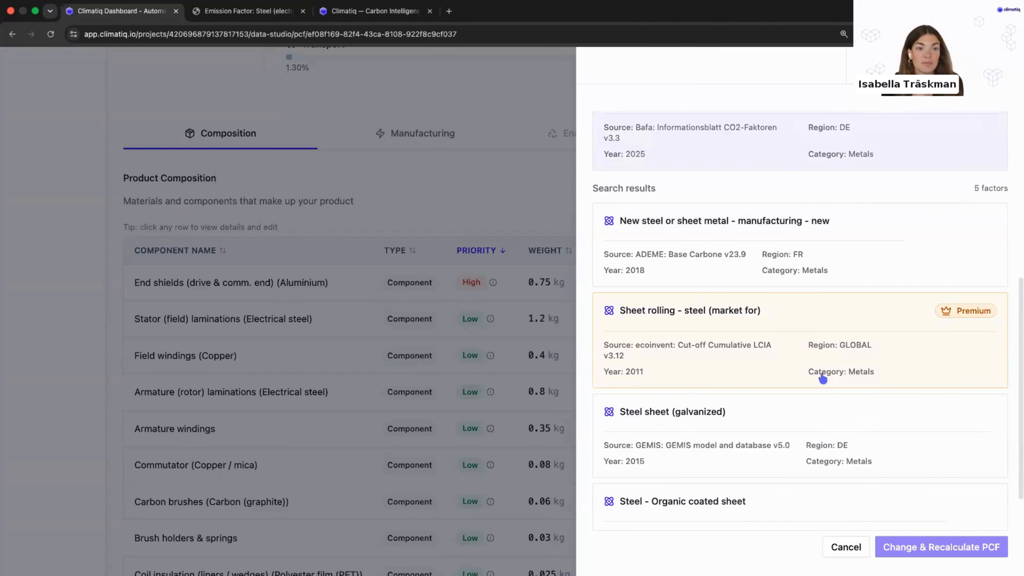
{"action": "scroll", "coordinate": [821, 370], "scroll_direction": "up", "scroll_amount": 5}
{"action": "scroll", "coordinate": [799, 268], "scroll_direction": "up", "scroll_amount": 3}
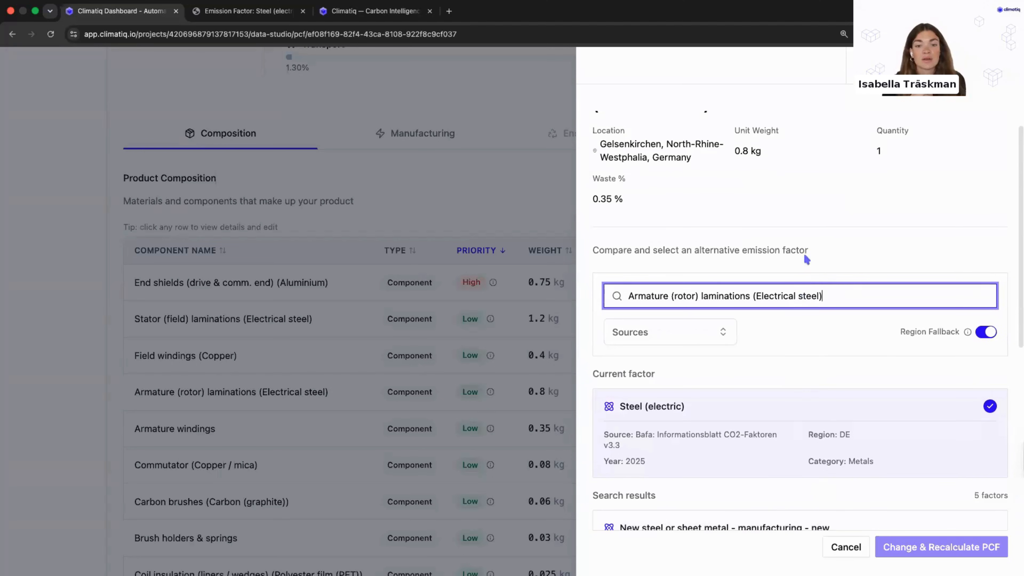
Change the Armature (rotor) laminations' emission factor to ADEME's "New steel or sheet metal - manufacturing - new"
{"action": "scroll", "coordinate": [806, 463], "scroll_direction": "down", "scroll_amount": 2}
{"action": "left_click", "coordinate": [817, 469]}
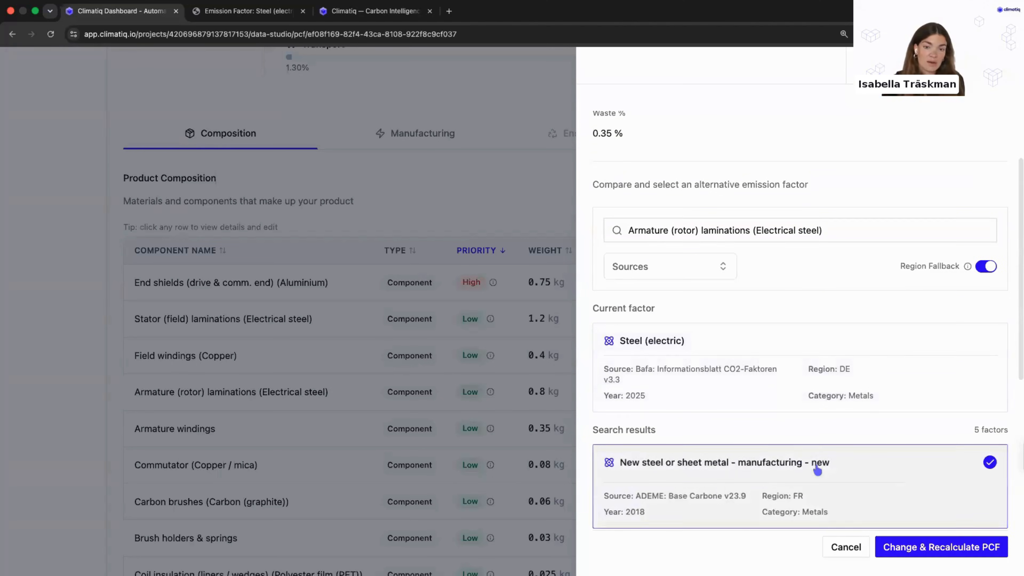
{"action": "left_click", "coordinate": [940, 547]}
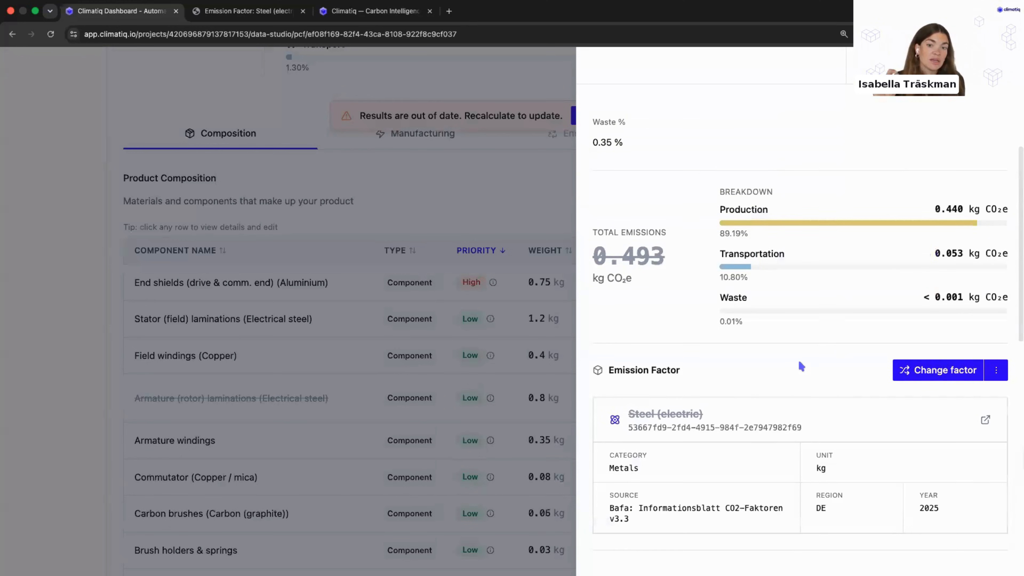
Reopen the component's emission factor selection, look through the available data sources from ADEME to WRAP, and cancel
{"action": "scroll", "coordinate": [800, 366], "scroll_direction": "up", "scroll_amount": 1}
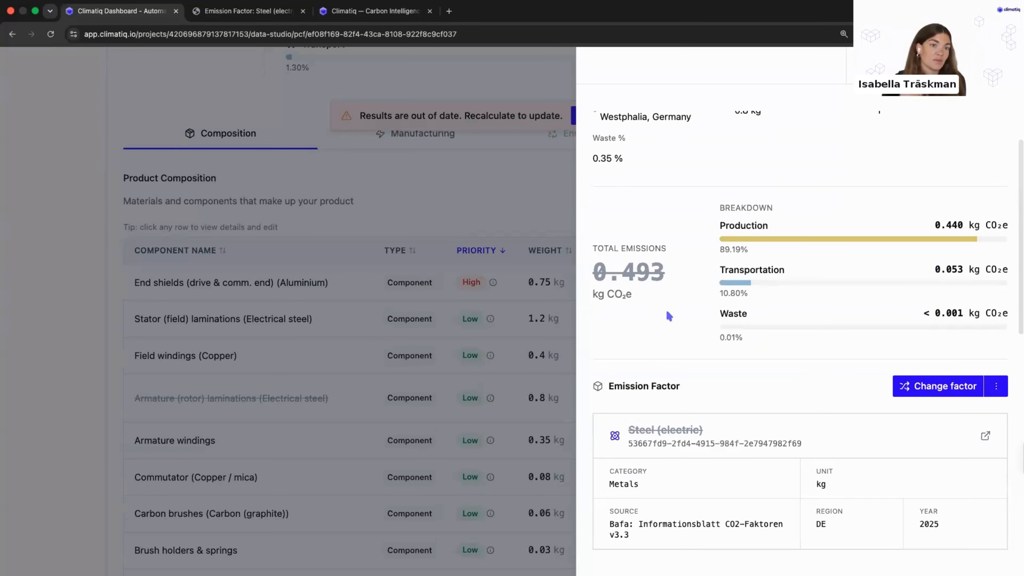
{"action": "scroll", "coordinate": [667, 311], "scroll_direction": "down", "scroll_amount": 2}
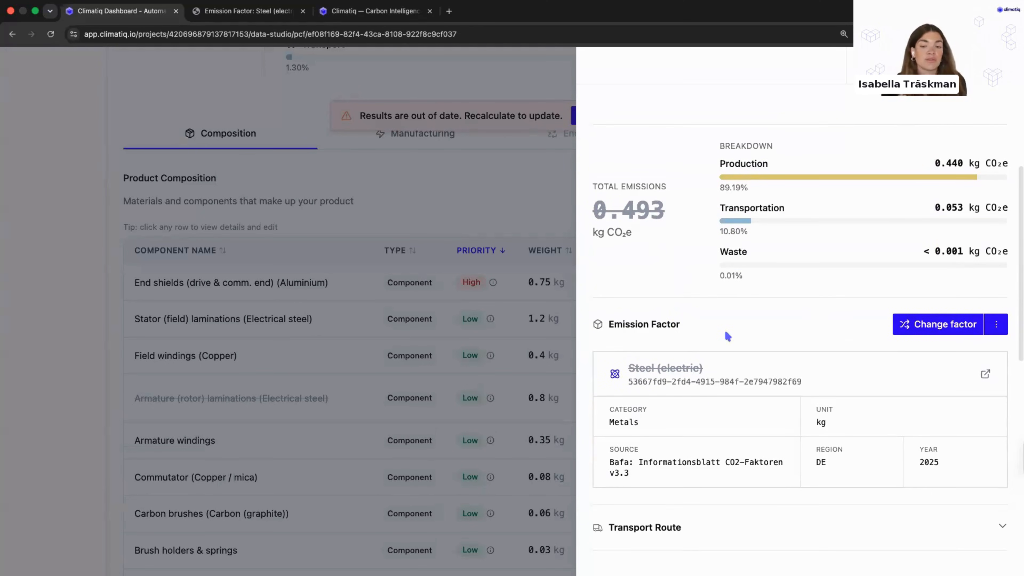
{"action": "scroll", "coordinate": [702, 343], "scroll_direction": "down", "scroll_amount": 2}
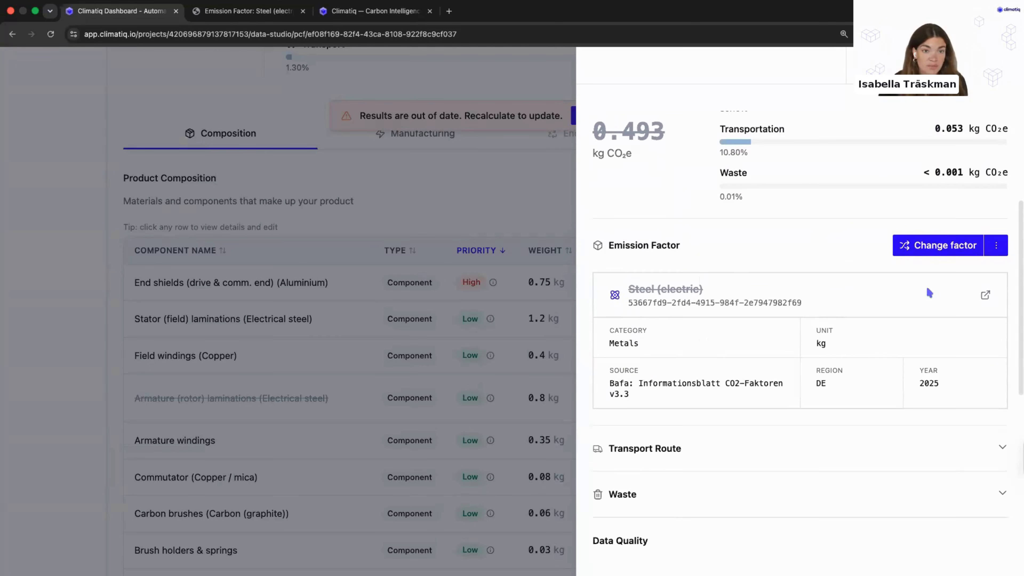
{"action": "left_click", "coordinate": [936, 246]}
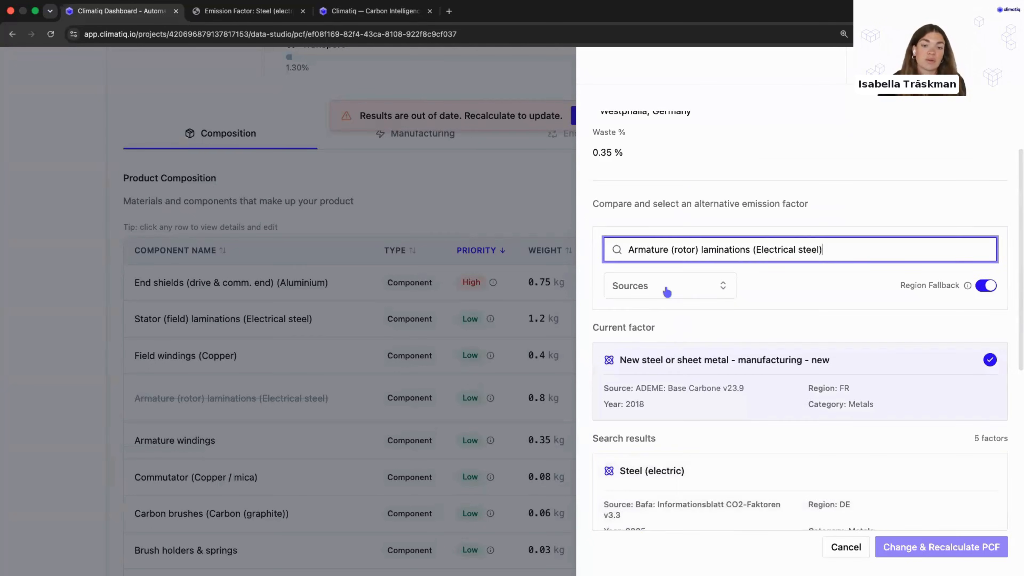
{"action": "left_click", "coordinate": [668, 287]}
{"action": "scroll", "coordinate": [645, 436], "scroll_direction": "down", "scroll_amount": 3}
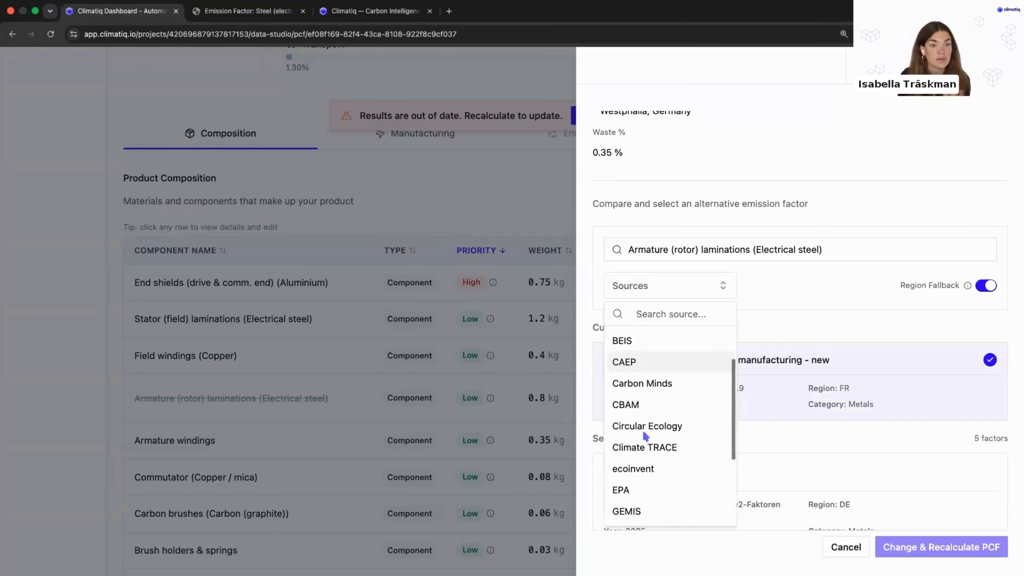
{"action": "scroll", "coordinate": [646, 419], "scroll_direction": "up", "scroll_amount": 3}
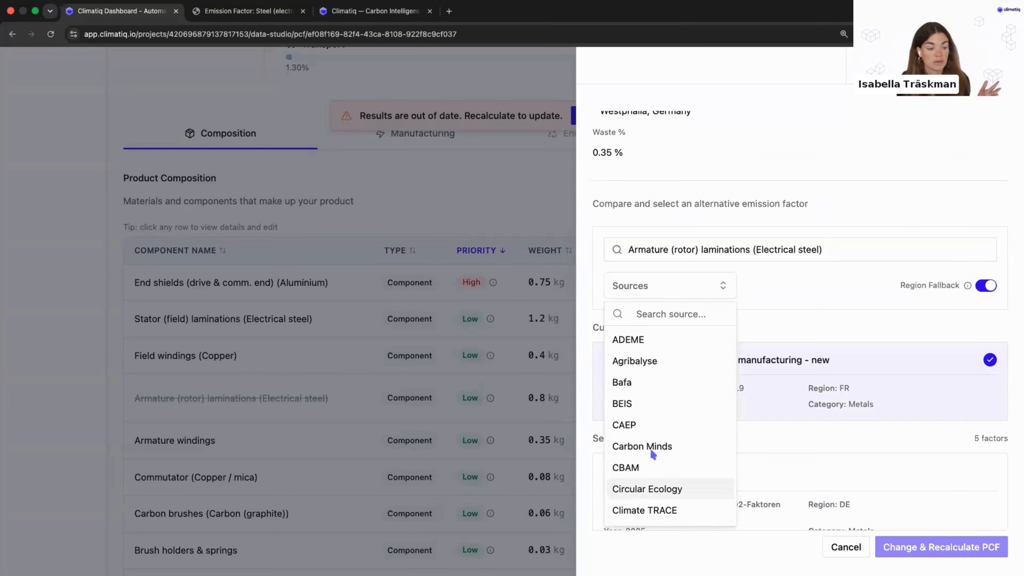
{"action": "scroll", "coordinate": [653, 487], "scroll_direction": "down", "scroll_amount": 5}
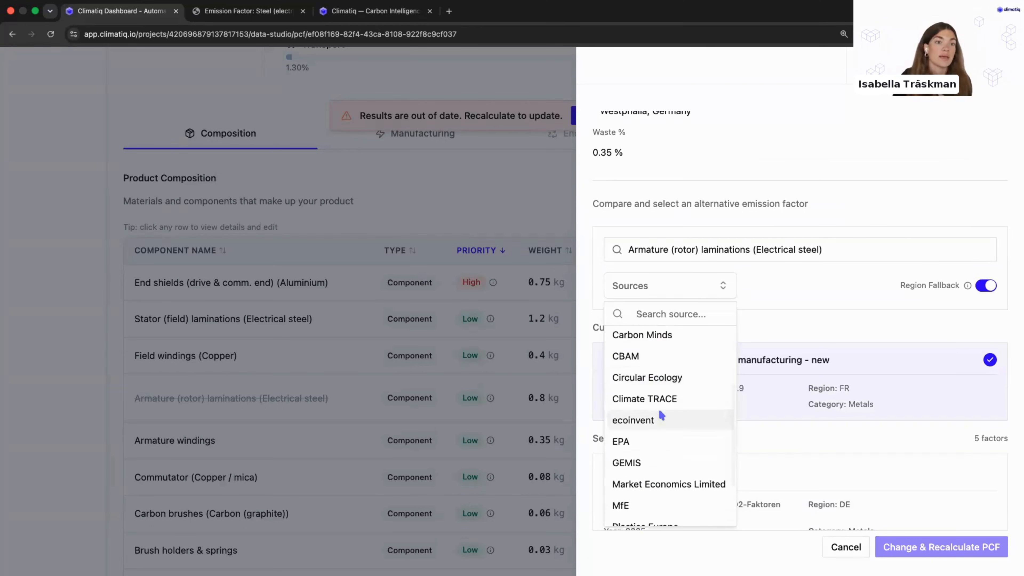
{"action": "scroll", "coordinate": [658, 409], "scroll_direction": "down", "scroll_amount": 4}
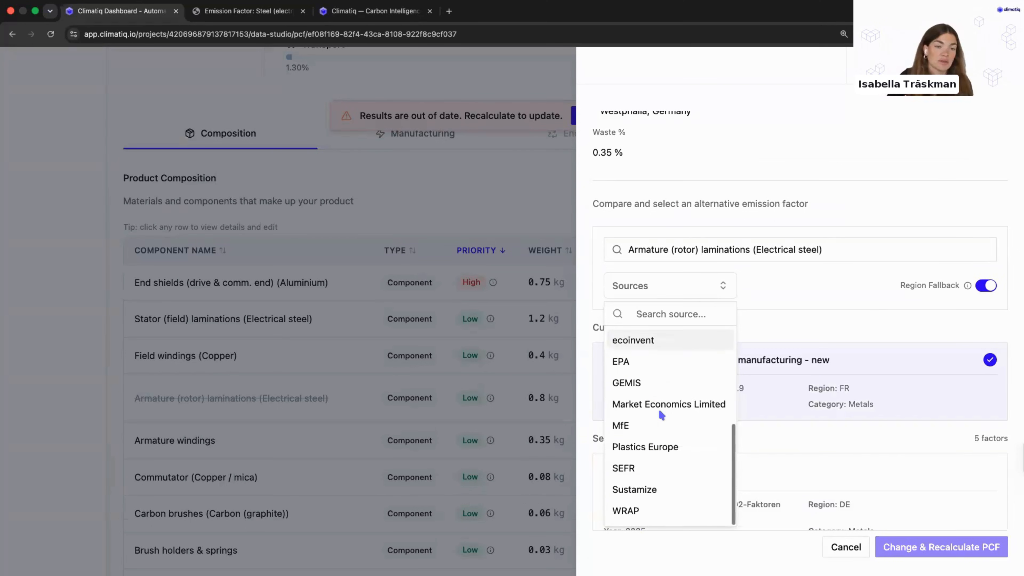
{"action": "left_click", "coordinate": [789, 309]}
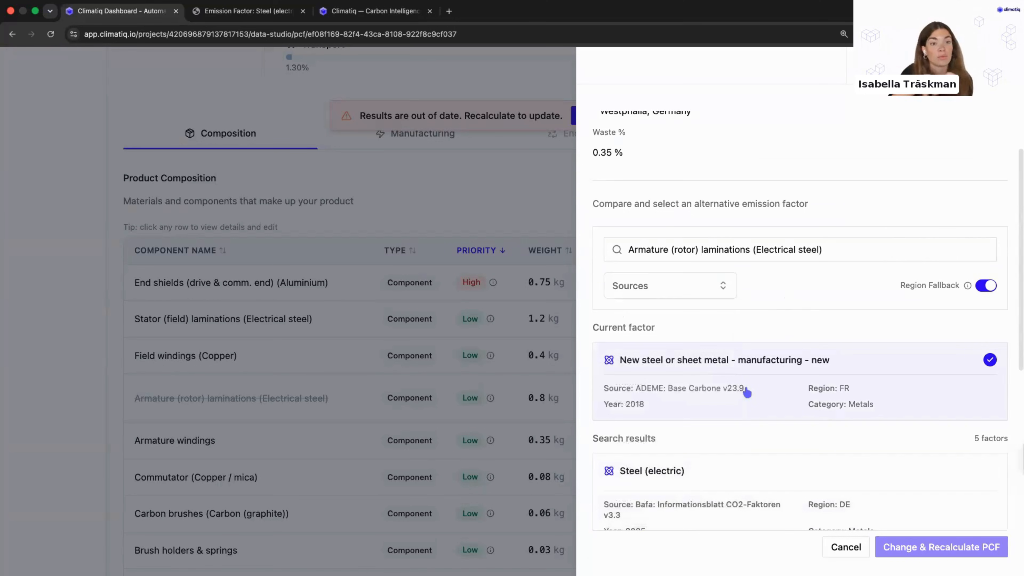
{"action": "left_click", "coordinate": [851, 547]}
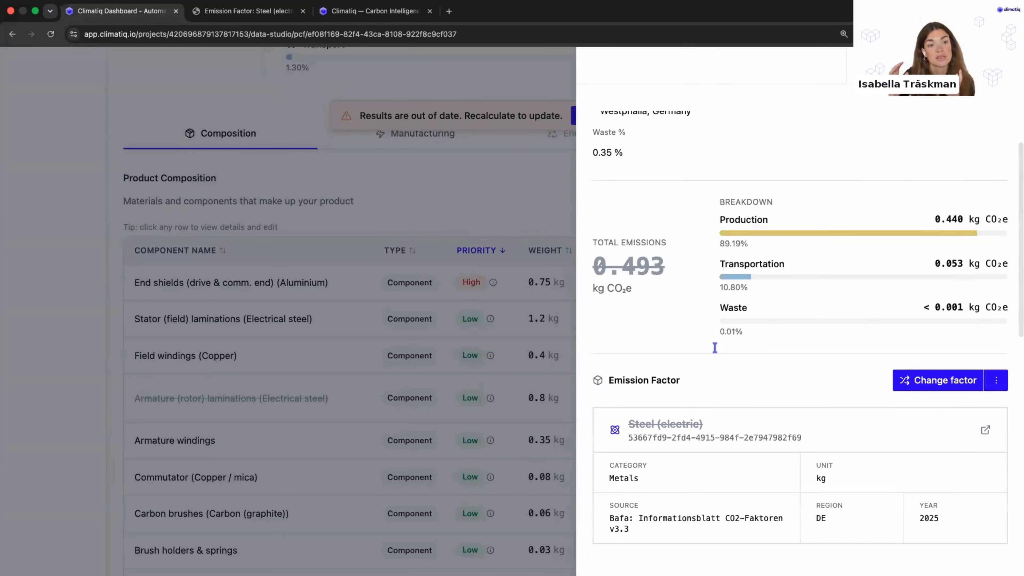
Review the region fallback setting and the current factor in the component's emission factor comparison, and cancel
{"action": "scroll", "coordinate": [709, 407], "scroll_direction": "down", "scroll_amount": 2}
{"action": "left_click", "coordinate": [953, 303]}
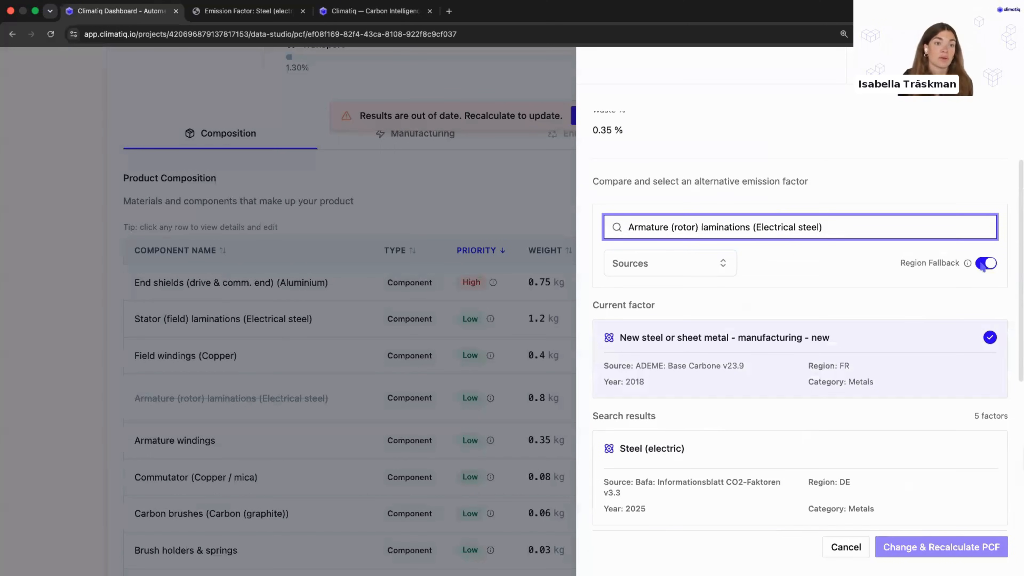
{"action": "scroll", "coordinate": [765, 279], "scroll_direction": "up", "scroll_amount": 2}
{"action": "scroll", "coordinate": [758, 282], "scroll_direction": "up", "scroll_amount": 1}
{"action": "left_click", "coordinate": [757, 295]}
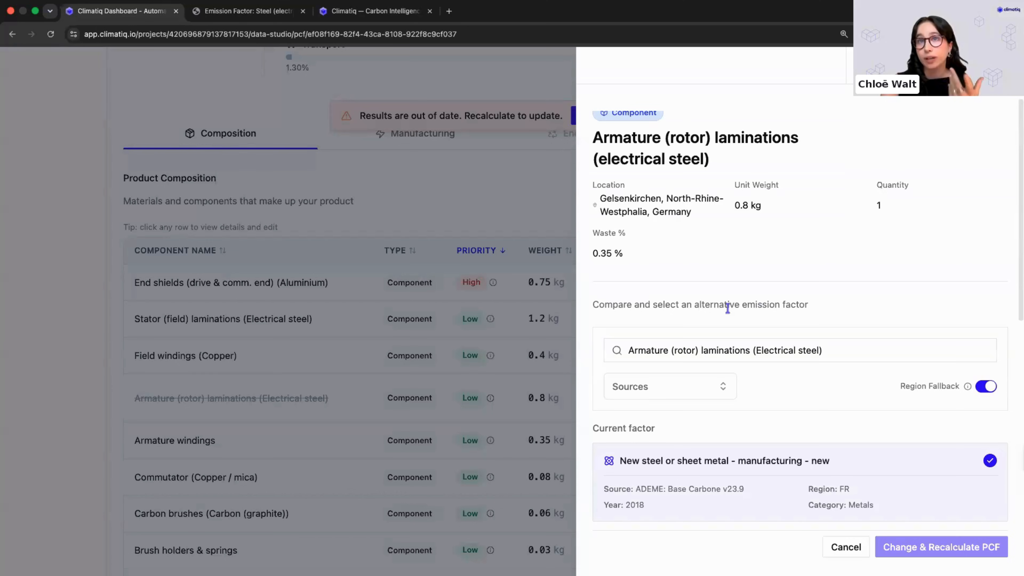
{"action": "scroll", "coordinate": [727, 307], "scroll_direction": "down", "scroll_amount": 2}
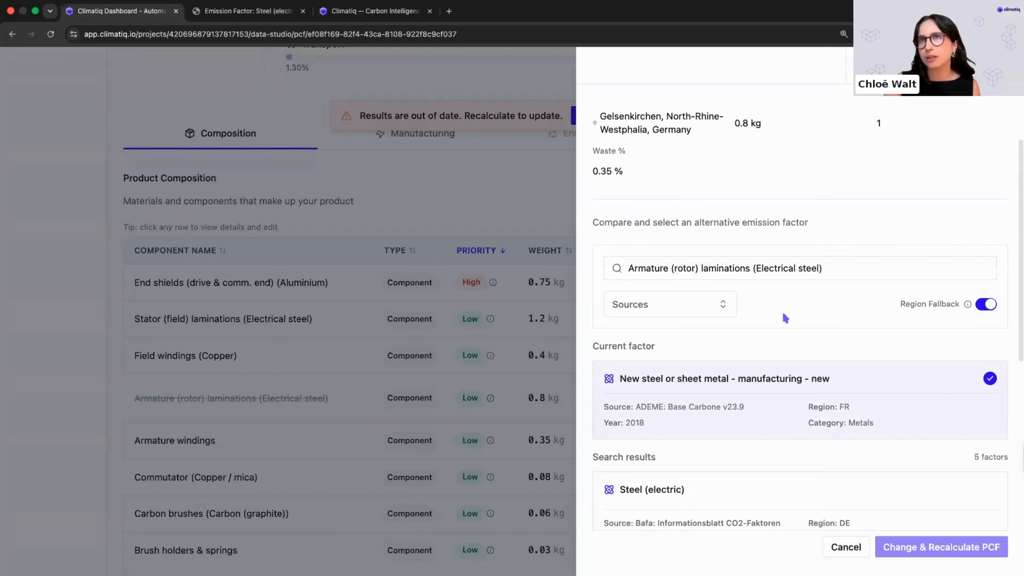
{"action": "scroll", "coordinate": [786, 318], "scroll_direction": "up", "scroll_amount": 1}
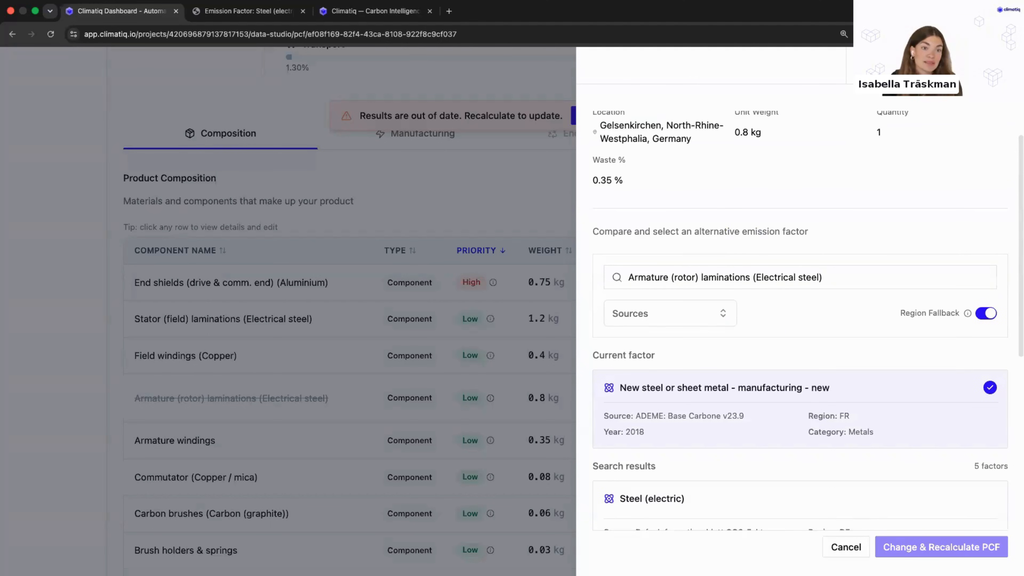
{"action": "left_click", "coordinate": [846, 547]}
Check the additional emission factor options for adding a custom factor to the component
{"action": "left_click", "coordinate": [999, 409]}
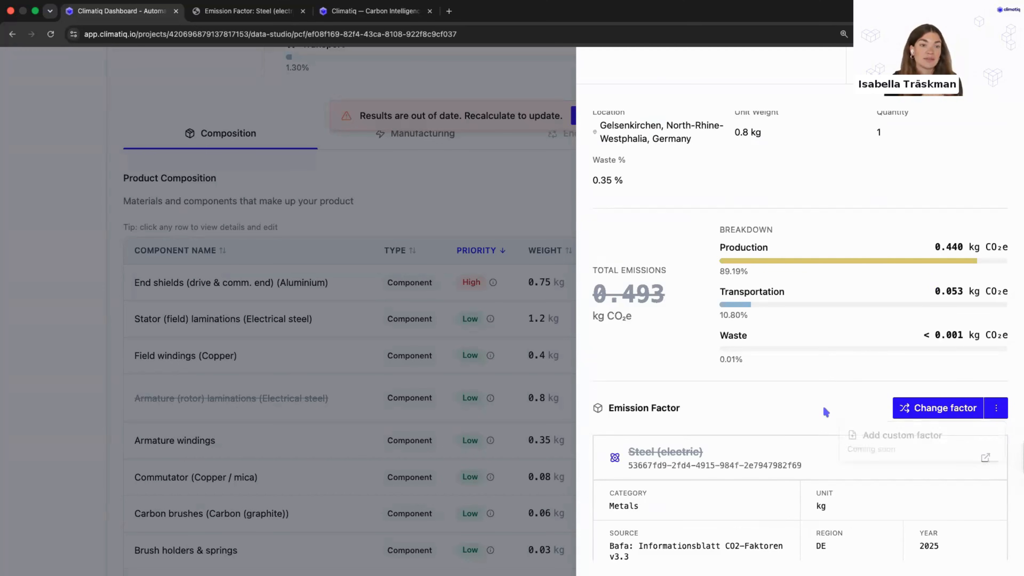
{"action": "scroll", "coordinate": [825, 412], "scroll_direction": "down", "scroll_amount": 2}
{"action": "left_click", "coordinate": [997, 327]}
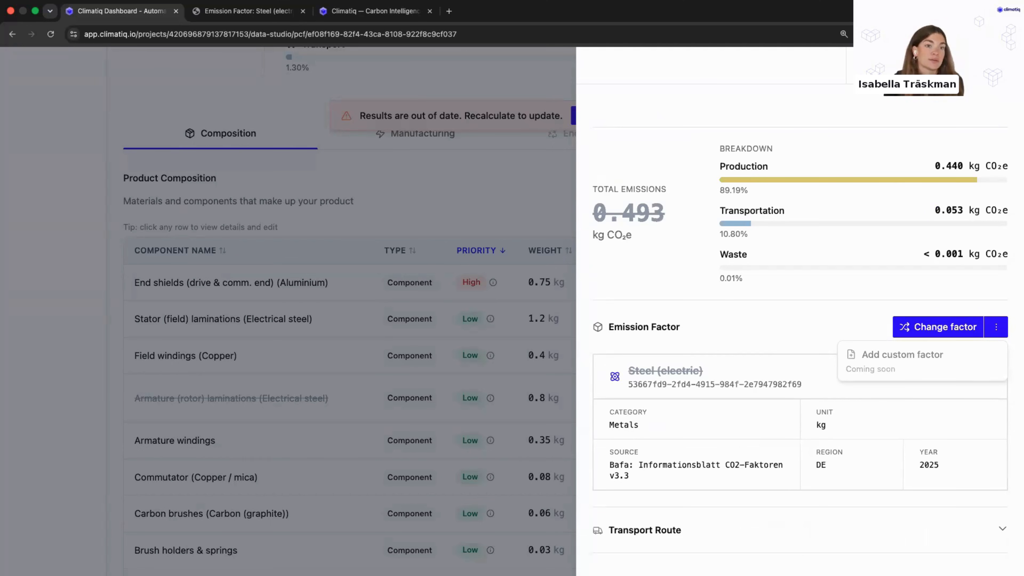
{"action": "left_click", "coordinate": [786, 326]}
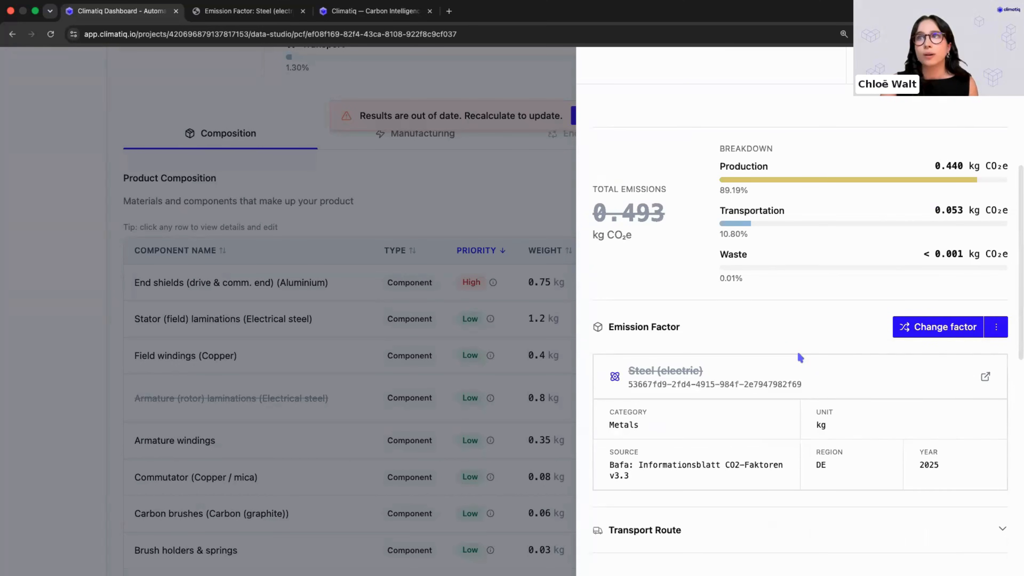
Expand the component's transport route and examine its origin, transport mode, distance and destination
{"action": "scroll", "coordinate": [798, 354], "scroll_direction": "up", "scroll_amount": 1}
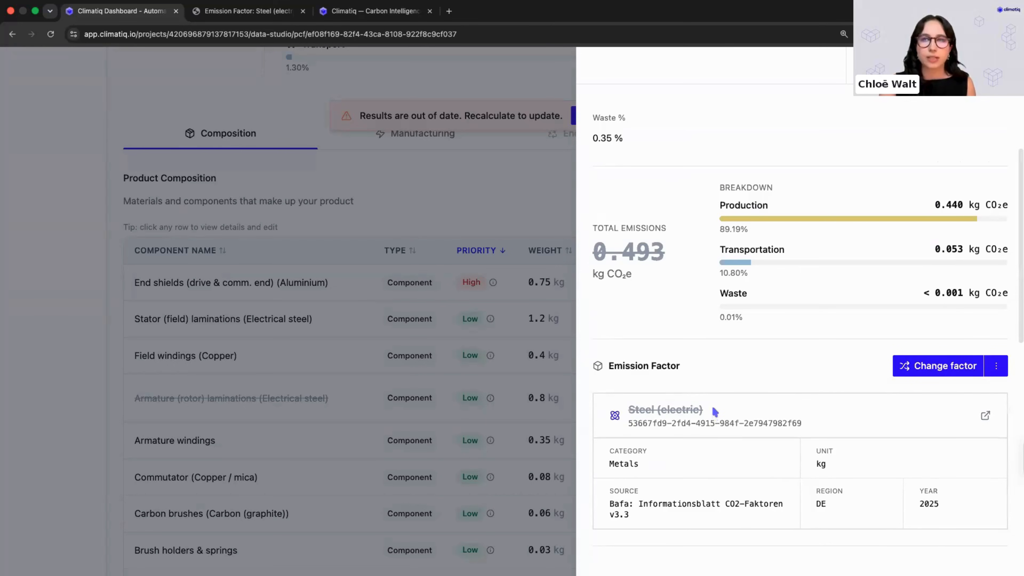
{"action": "scroll", "coordinate": [754, 377], "scroll_direction": "down", "scroll_amount": 2}
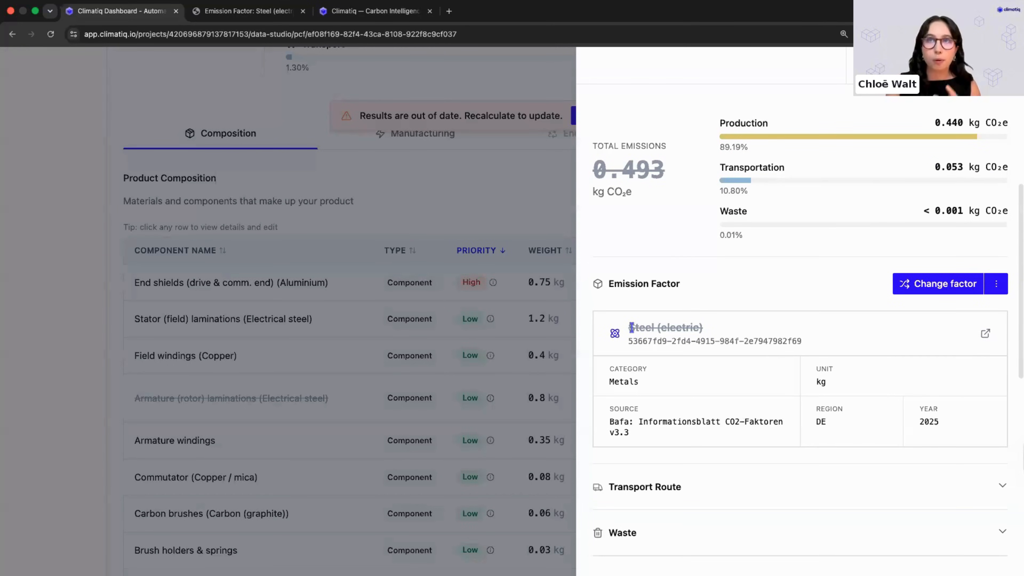
{"action": "scroll", "coordinate": [631, 328], "scroll_direction": "down", "scroll_amount": 2}
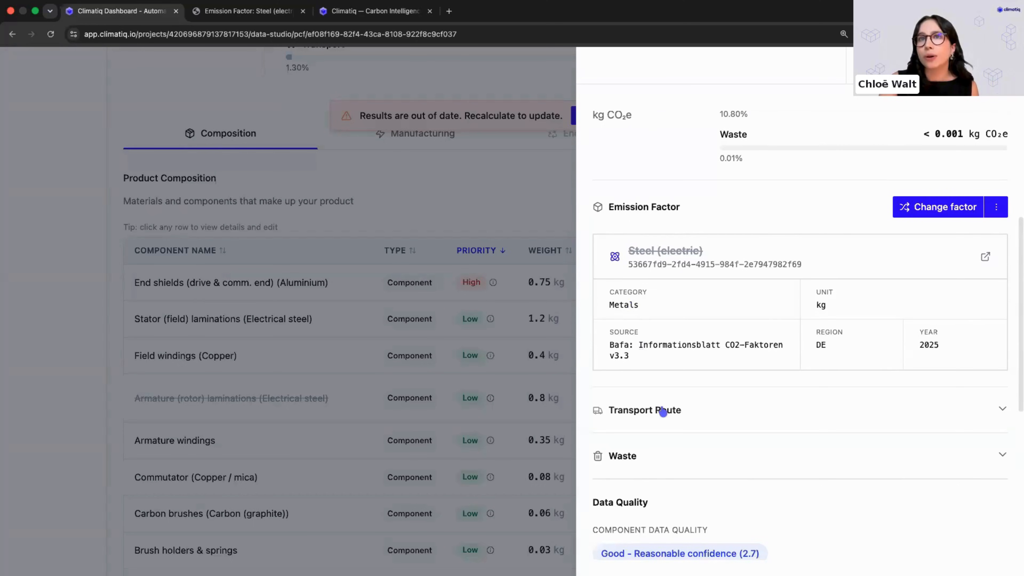
{"action": "scroll", "coordinate": [658, 411], "scroll_direction": "down", "scroll_amount": 2}
{"action": "scroll", "coordinate": [668, 345], "scroll_direction": "down", "scroll_amount": 1}
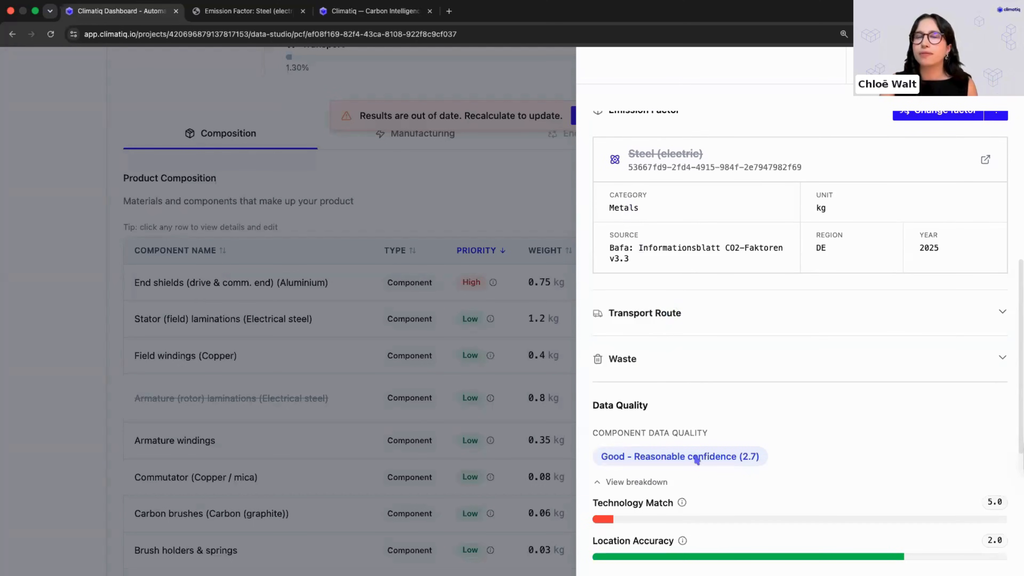
{"action": "left_click", "coordinate": [662, 324]}
{"action": "left_click_drag", "start_coordinate": [621, 319], "coordinate": [698, 362]}
{"action": "left_click", "coordinate": [697, 359]}
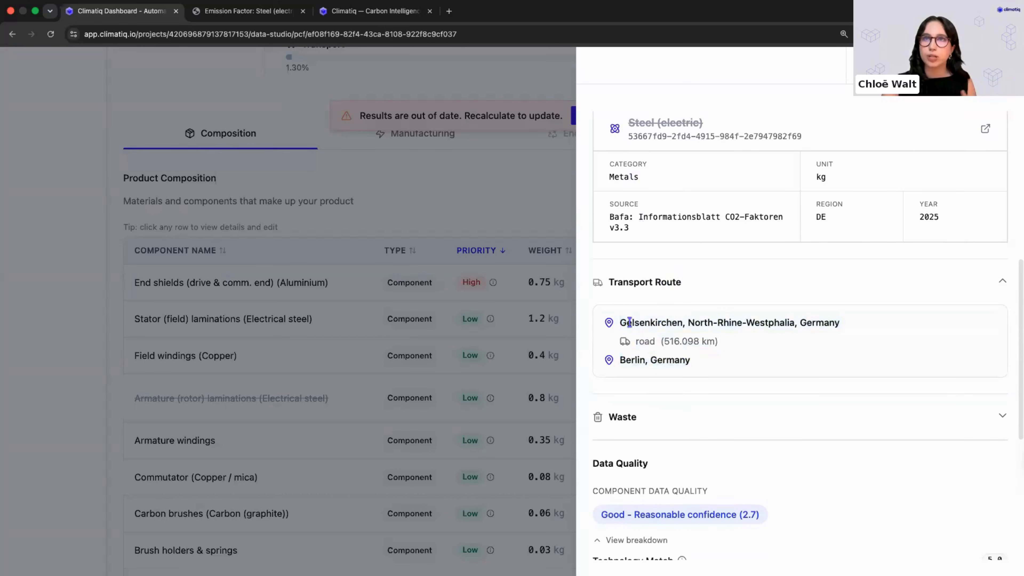
{"action": "left_click_drag", "start_coordinate": [620, 322], "coordinate": [844, 324]}
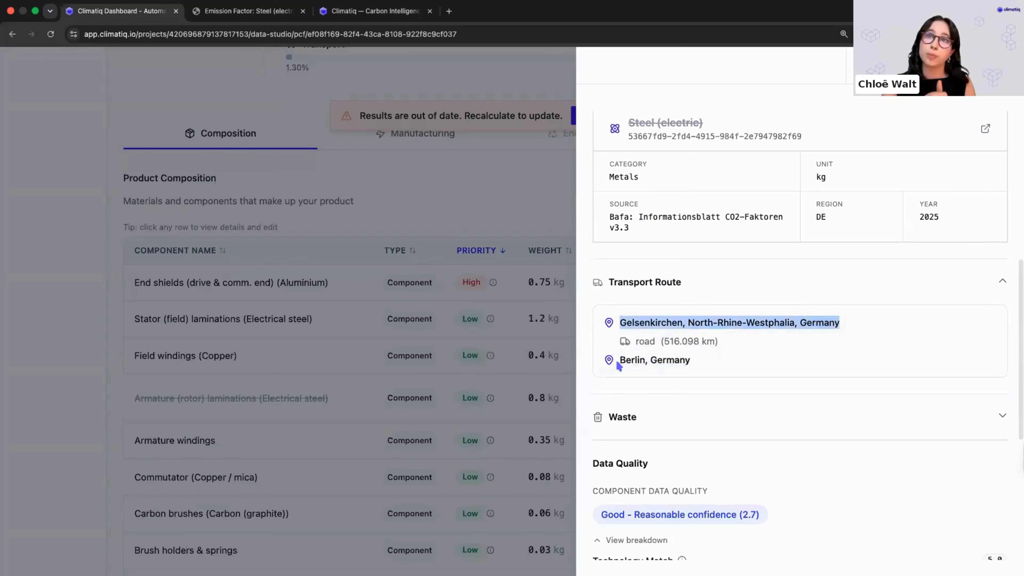
{"action": "left_click", "coordinate": [621, 360]}
Expand the component's waste details and read the emissions, material type and weight
{"action": "scroll", "coordinate": [745, 361], "scroll_direction": "down", "scroll_amount": 3}
{"action": "scroll", "coordinate": [670, 302], "scroll_direction": "down", "scroll_amount": 1}
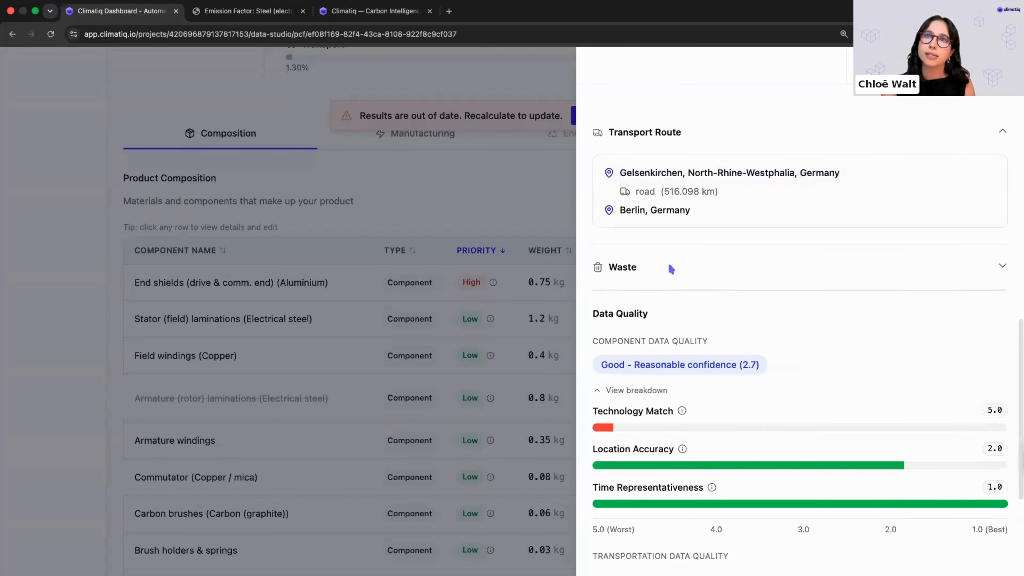
{"action": "left_click", "coordinate": [680, 262]}
{"action": "scroll", "coordinate": [684, 274], "scroll_direction": "down", "scroll_amount": 4}
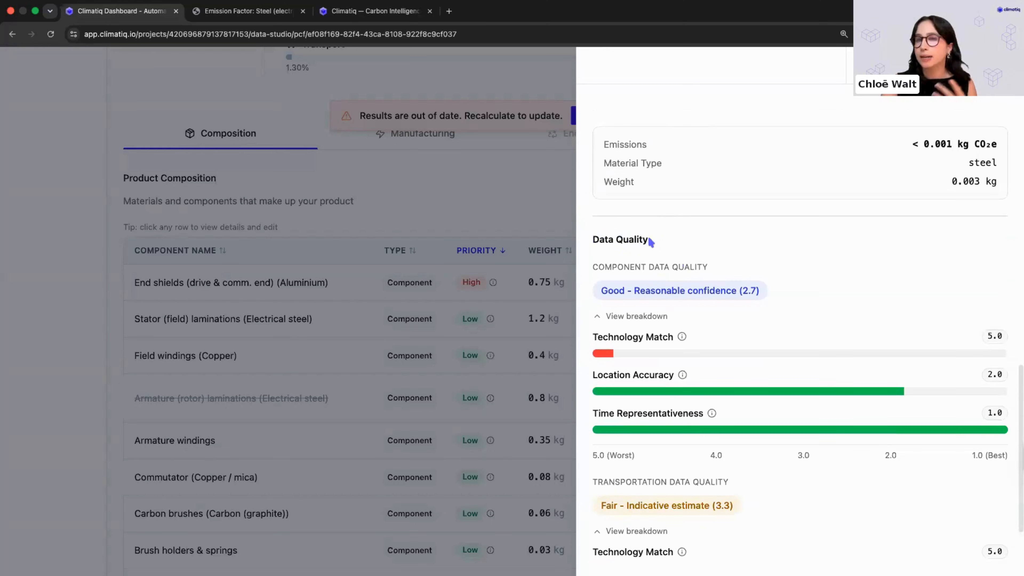
Examine the component and transportation data quality ratings by technology match, location accuracy and time representativeness
{"action": "scroll", "coordinate": [790, 323], "scroll_direction": "down", "scroll_amount": 3}
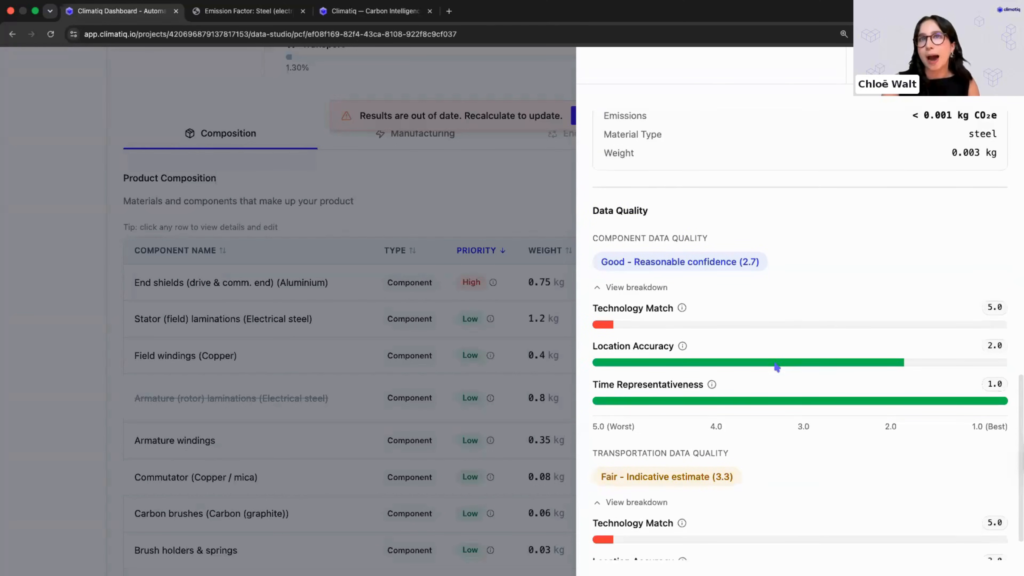
{"action": "scroll", "coordinate": [786, 496], "scroll_direction": "down", "scroll_amount": 1}
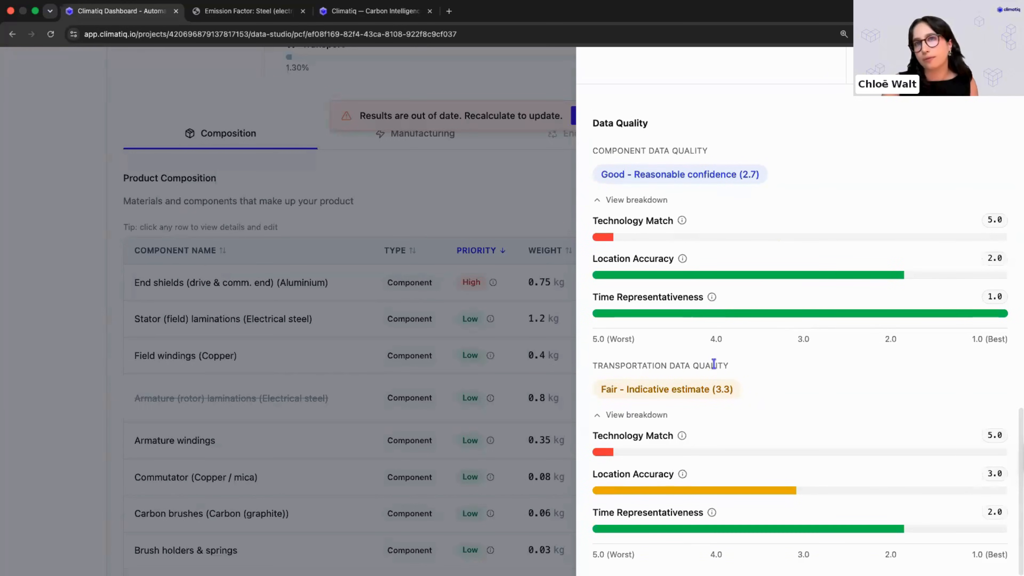
{"action": "scroll", "coordinate": [616, 403], "scroll_direction": "up", "scroll_amount": 1}
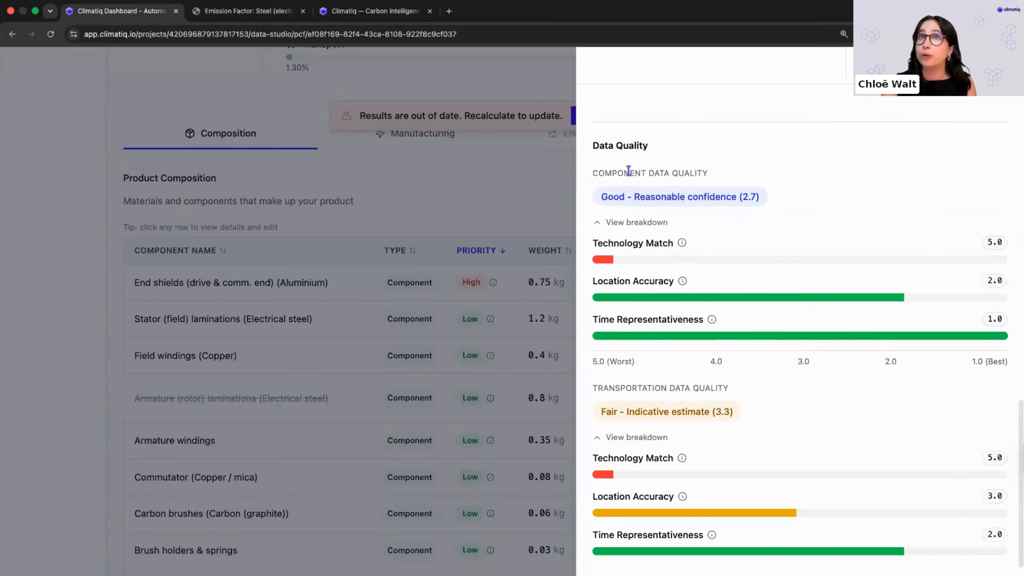
{"action": "scroll", "coordinate": [701, 238], "scroll_direction": "up", "scroll_amount": 5}
{"action": "scroll", "coordinate": [702, 241], "scroll_direction": "down", "scroll_amount": 5}
{"action": "scroll", "coordinate": [679, 427], "scroll_direction": "down", "scroll_amount": 1}
{"action": "scroll", "coordinate": [679, 437], "scroll_direction": "up", "scroll_amount": 10}
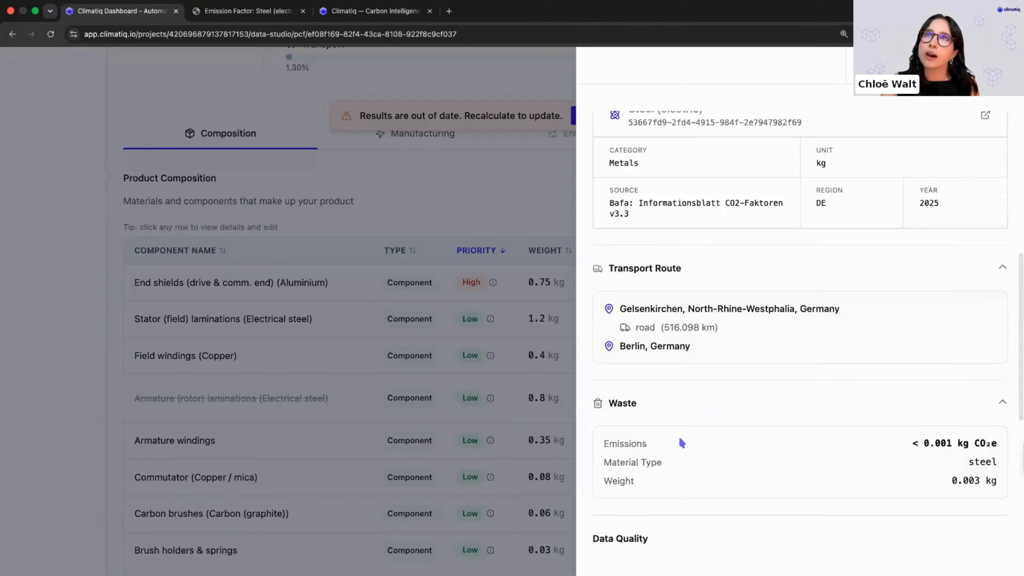
{"action": "scroll", "coordinate": [682, 443], "scroll_direction": "up", "scroll_amount": 2}
Close the component's details, recalculate the Electric Motor's footprint and review the updated emissions and composition table
{"action": "left_click", "coordinate": [540, 227]}
{"action": "scroll", "coordinate": [542, 226], "scroll_direction": "up", "scroll_amount": 5}
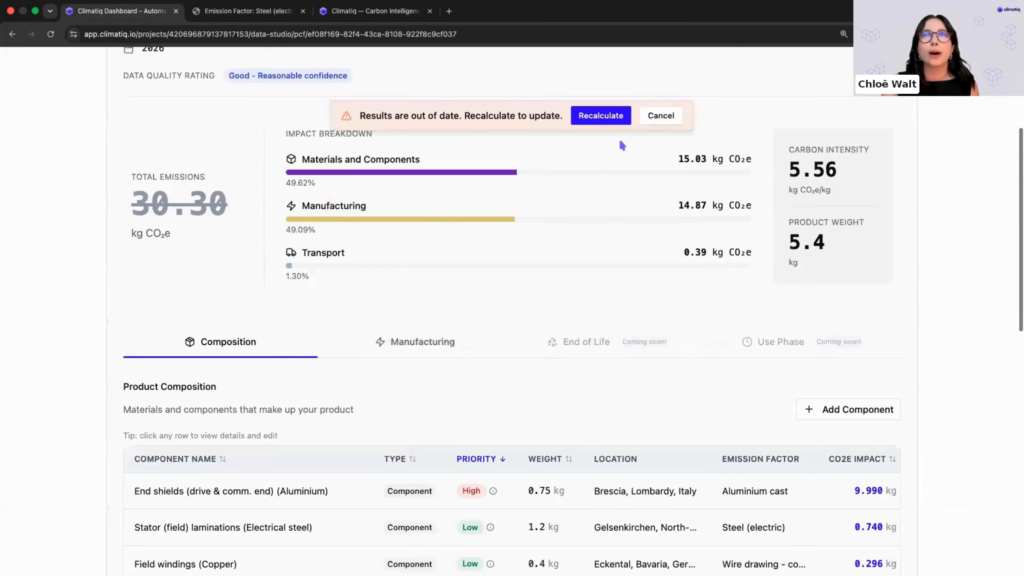
{"action": "left_click", "coordinate": [592, 115]}
{"action": "scroll", "coordinate": [556, 304], "scroll_direction": "up", "scroll_amount": 3}
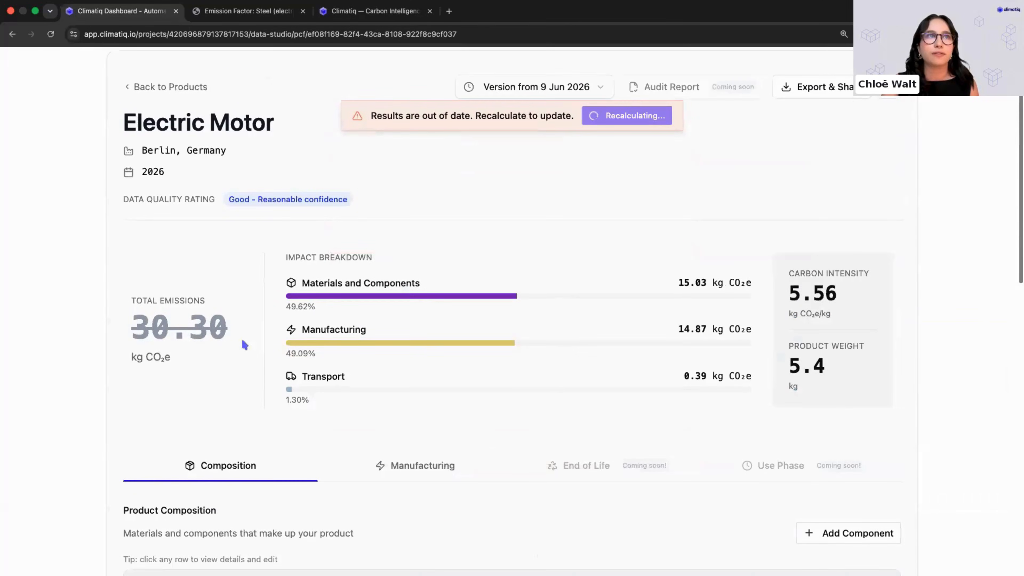
{"action": "scroll", "coordinate": [416, 492], "scroll_direction": "down", "scroll_amount": 4}
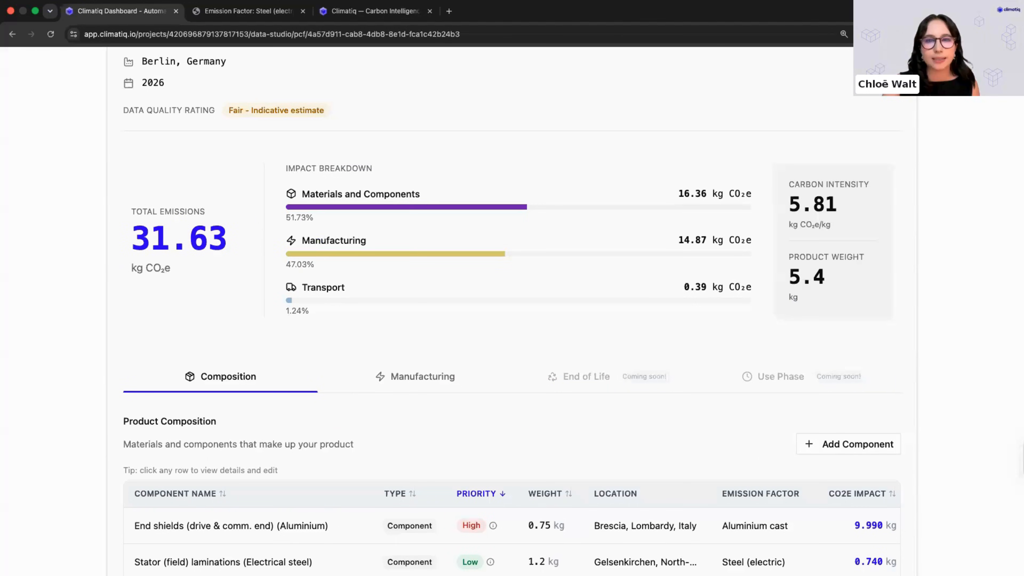
{"action": "scroll", "coordinate": [440, 347], "scroll_direction": "down", "scroll_amount": 3}
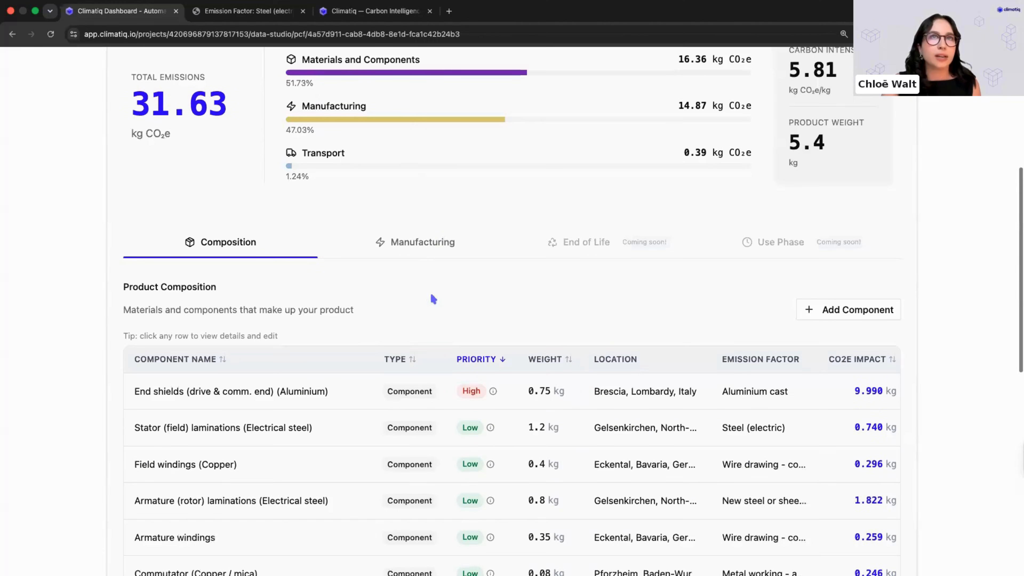
{"action": "scroll", "coordinate": [403, 334], "scroll_direction": "down", "scroll_amount": 4}
{"action": "scroll", "coordinate": [403, 262], "scroll_direction": "up", "scroll_amount": 3}
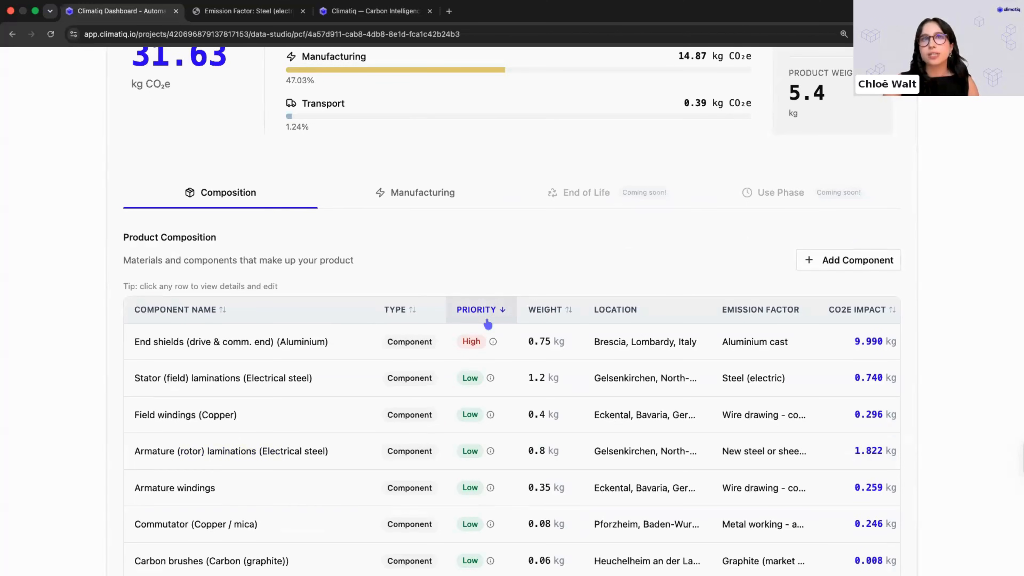
{"action": "scroll", "coordinate": [871, 339], "scroll_direction": "right", "scroll_amount": 2}
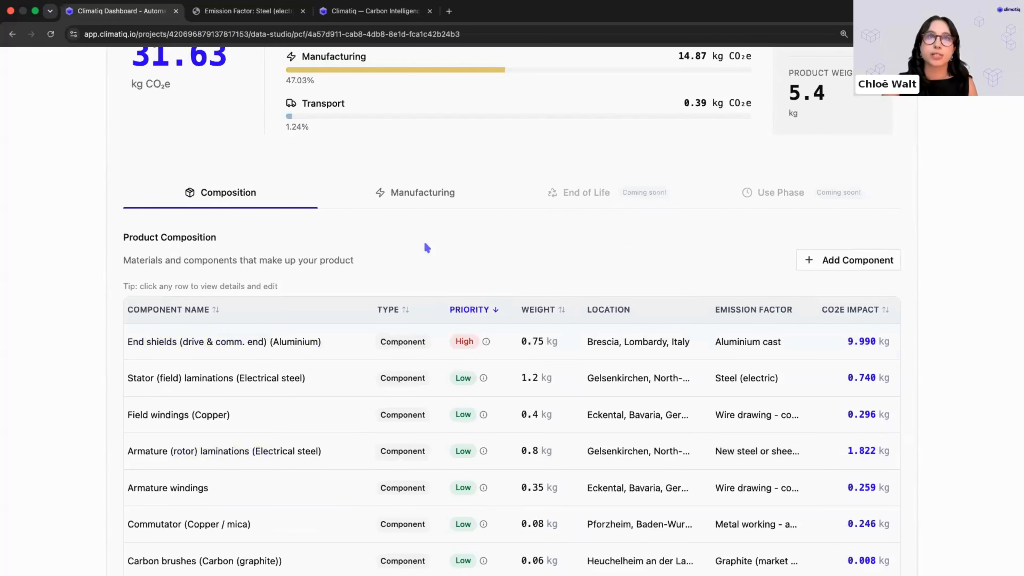
{"action": "scroll", "coordinate": [425, 245], "scroll_direction": "down", "scroll_amount": 4}
{"action": "scroll", "coordinate": [531, 475], "scroll_direction": "up", "scroll_amount": 4}
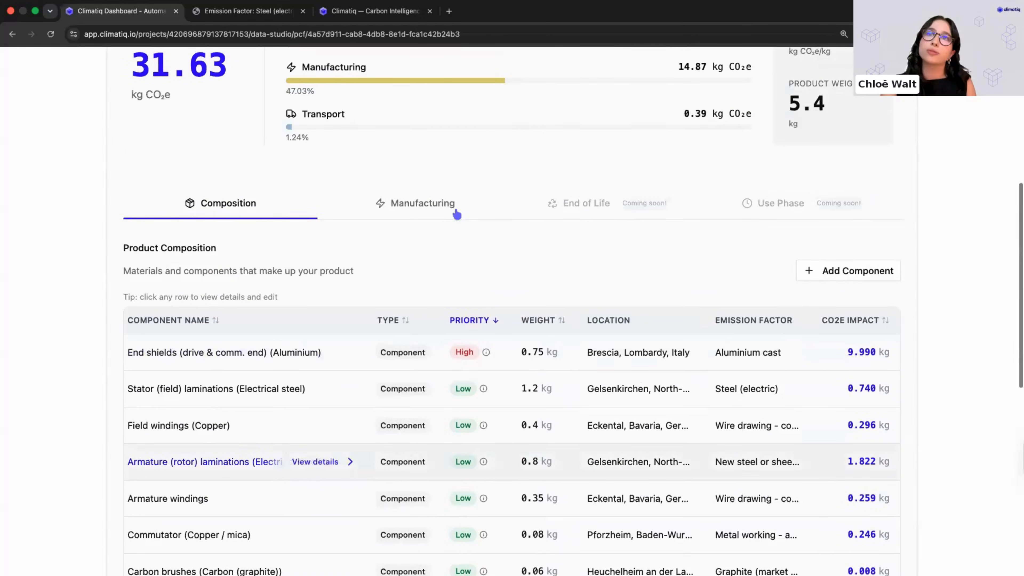
Show the motor's manufacturing resources and open the aluminum die casting electricity source to review its emissions breakdown
{"action": "left_click", "coordinate": [440, 203]}
{"action": "scroll", "coordinate": [383, 282], "scroll_direction": "down", "scroll_amount": 2}
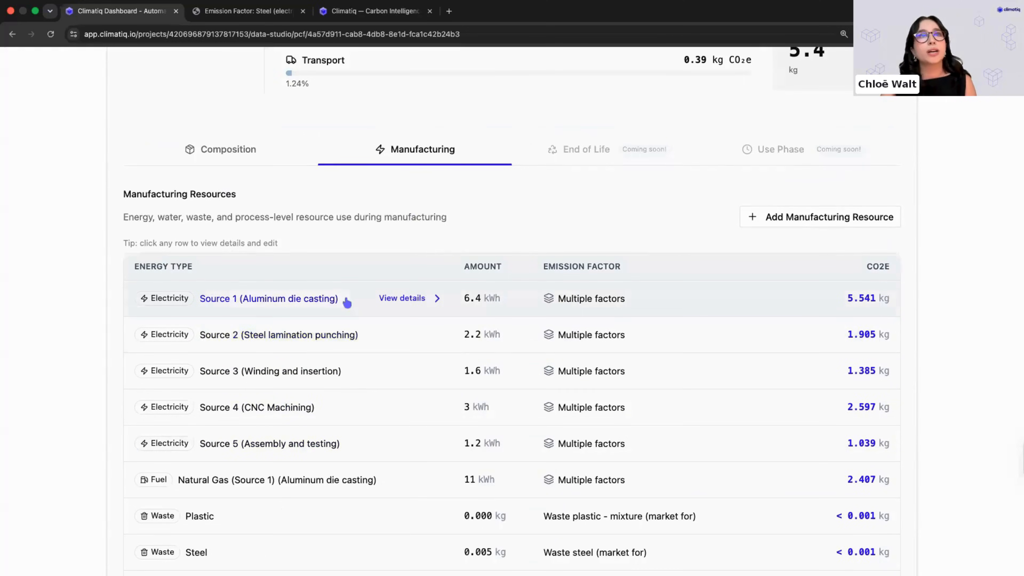
{"action": "left_click", "coordinate": [438, 298]}
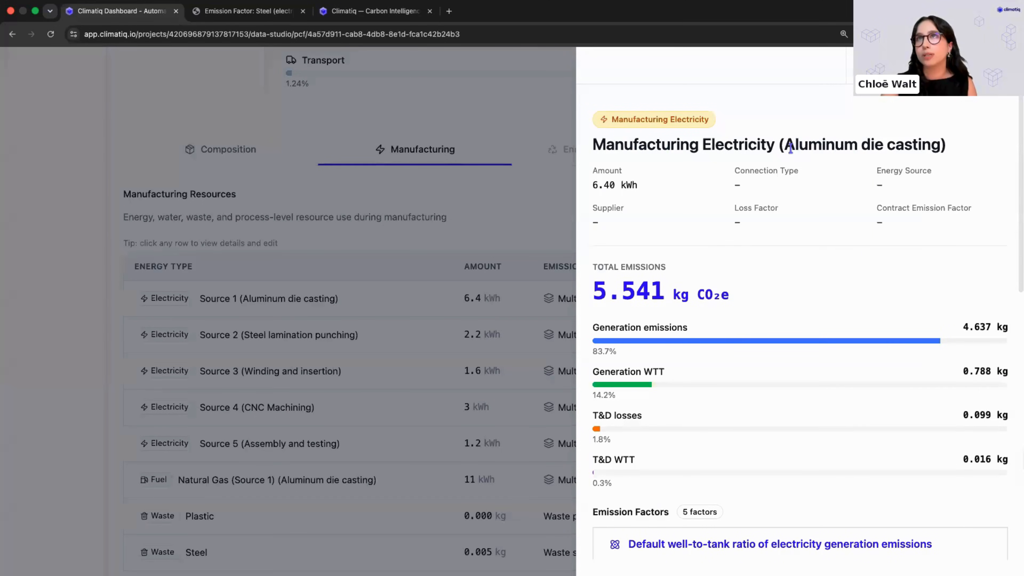
{"action": "scroll", "coordinate": [706, 238], "scroll_direction": "down", "scroll_amount": 1}
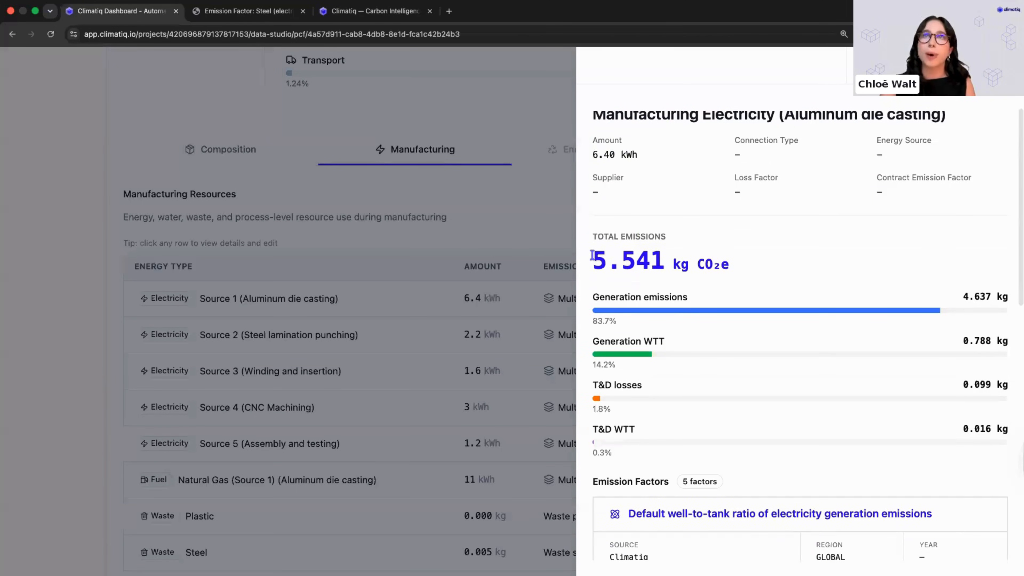
{"action": "left_click_drag", "start_coordinate": [592, 255], "coordinate": [711, 258]}
{"action": "left_click", "coordinate": [712, 258]}
{"action": "scroll", "coordinate": [713, 251], "scroll_direction": "down", "scroll_amount": 2}
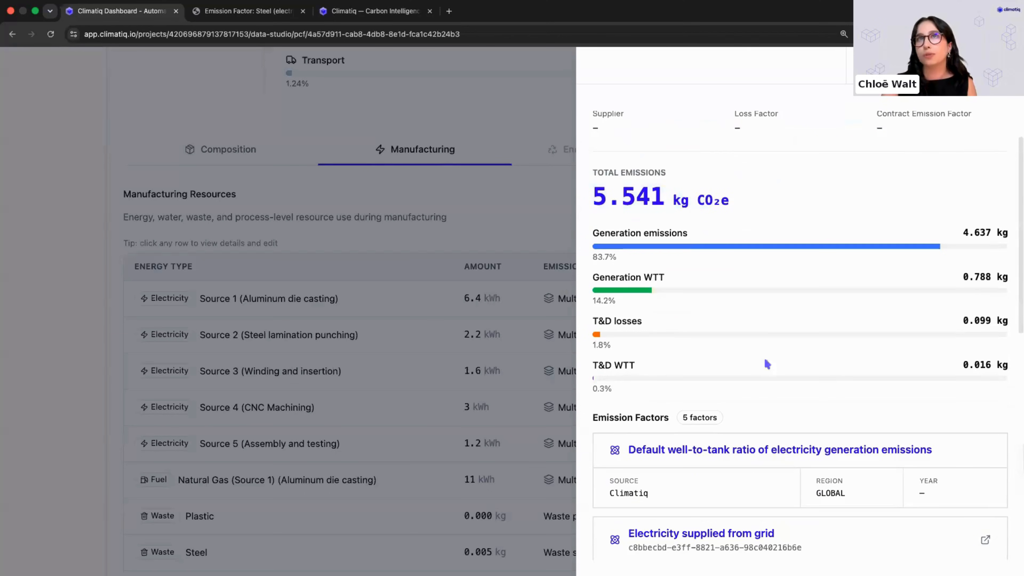
Review the electricity source's emission factors, open the grid T&D losses factor's page, read it and return to the dashboard
{"action": "scroll", "coordinate": [656, 235], "scroll_direction": "down", "scroll_amount": 7}
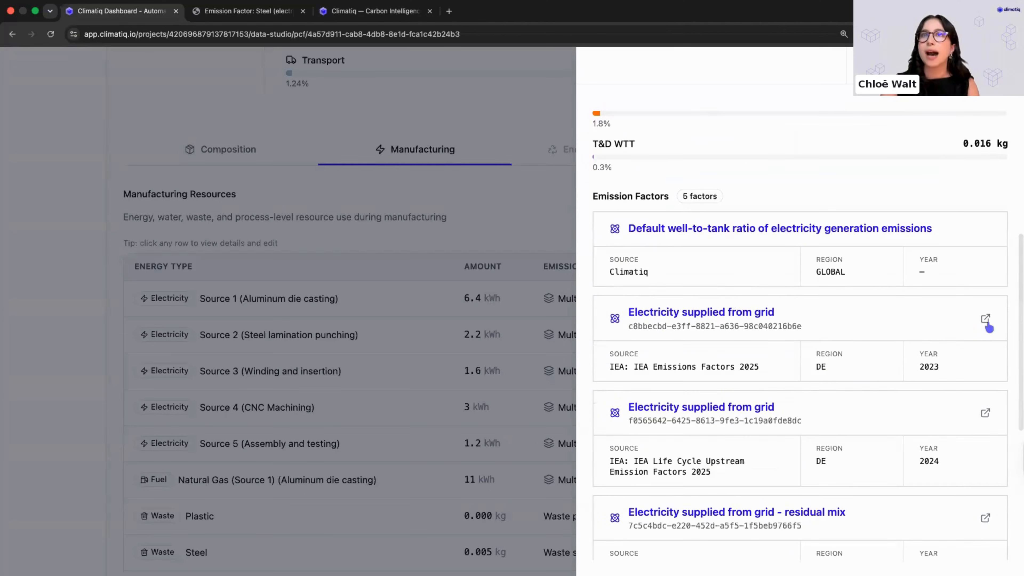
{"action": "scroll", "coordinate": [926, 370], "scroll_direction": "down", "scroll_amount": 5}
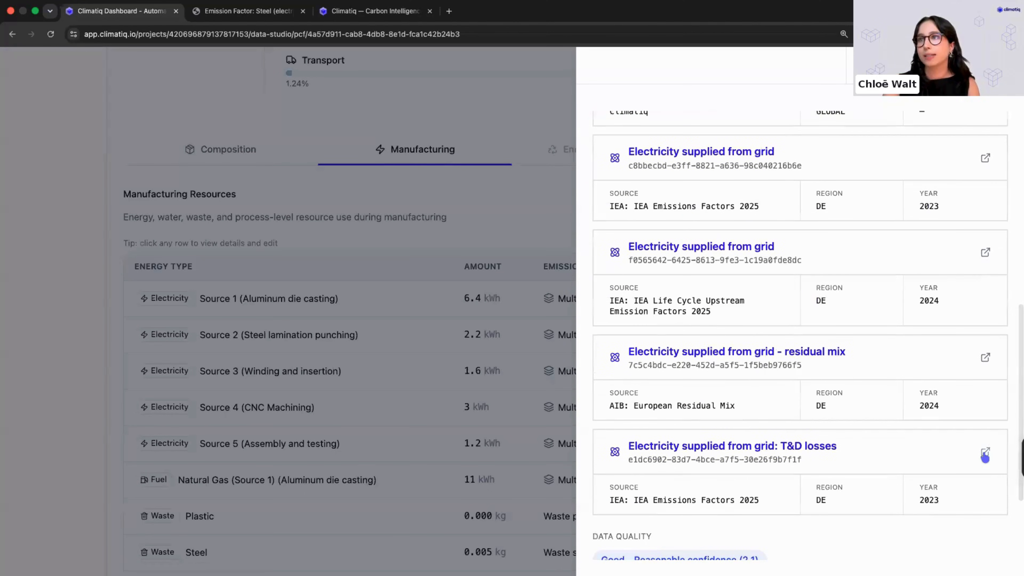
{"action": "left_click", "coordinate": [984, 452]}
{"action": "scroll", "coordinate": [416, 282], "scroll_direction": "down", "scroll_amount": 8}
{"action": "left_click", "coordinate": [147, 14]}
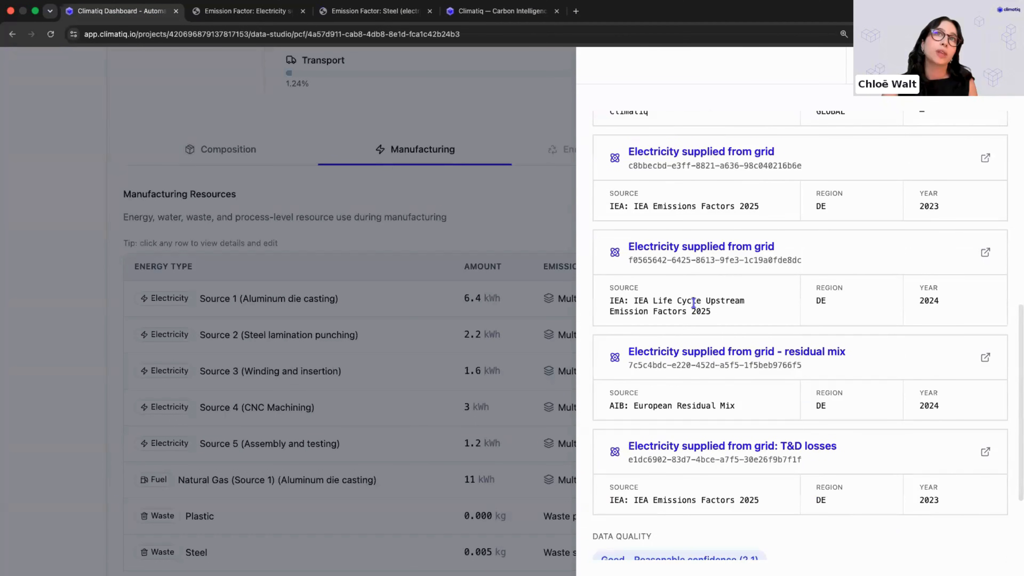
Examine the data quality breakdown of the aluminum die casting electricity, then close its details
{"action": "scroll", "coordinate": [985, 452], "scroll_direction": "down", "scroll_amount": 5}
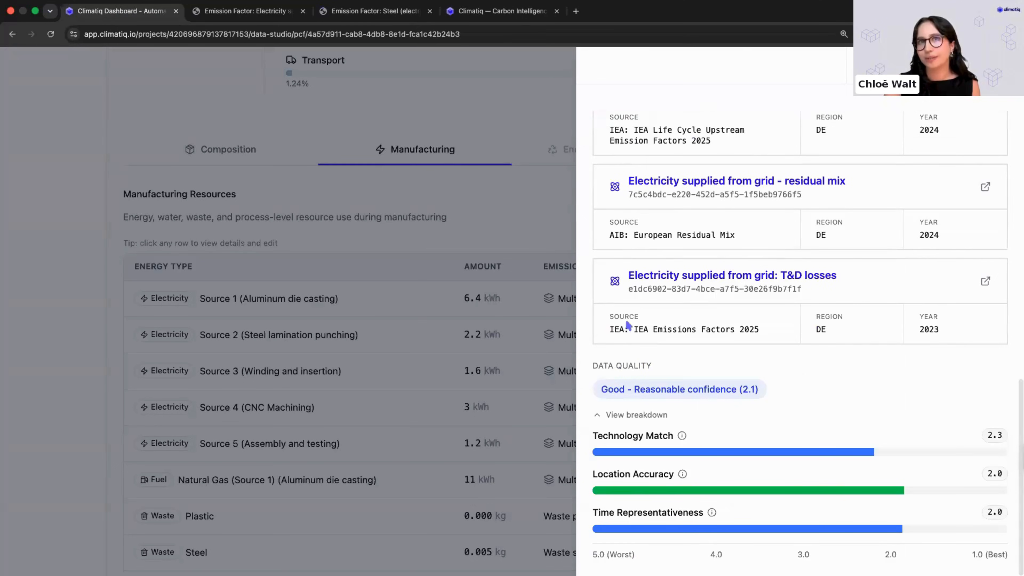
{"action": "scroll", "coordinate": [669, 314], "scroll_direction": "up", "scroll_amount": 15}
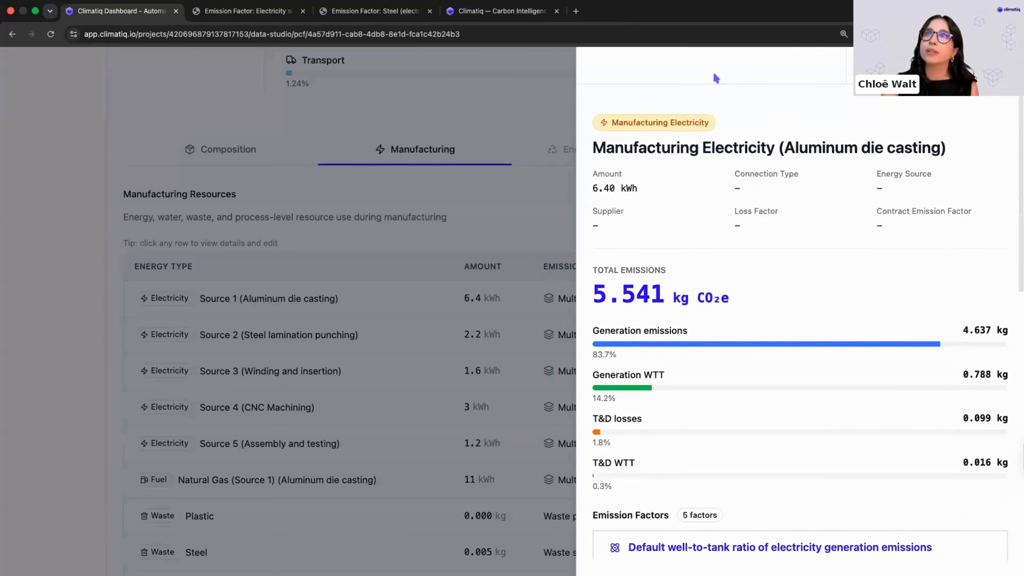
{"action": "left_click", "coordinate": [518, 290]}
Read through the manufacturing resources table, covering the electricity, fuel and waste entries with their amounts and emission factors
{"action": "scroll", "coordinate": [541, 315], "scroll_direction": "down", "scroll_amount": 3}
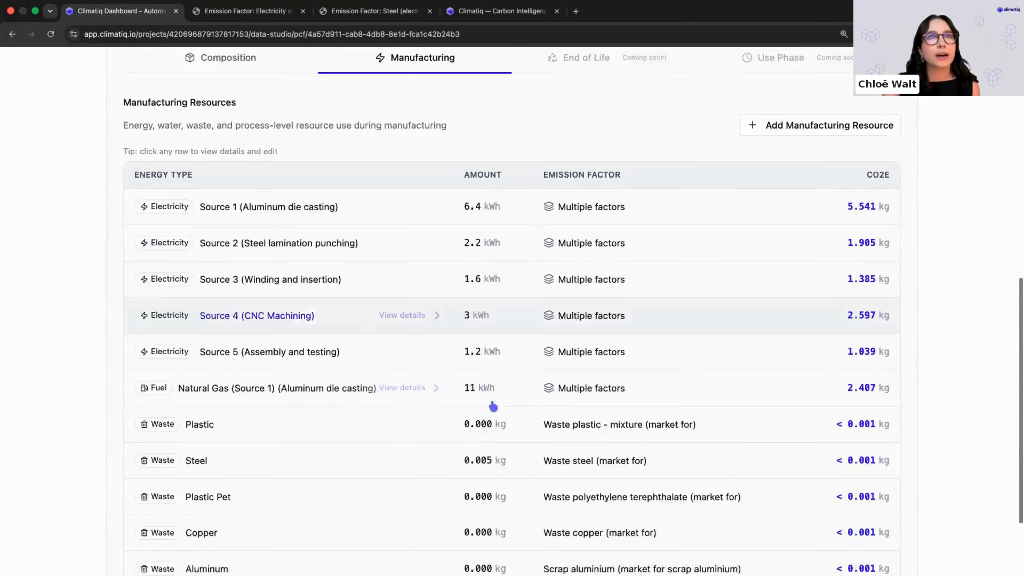
{"action": "scroll", "coordinate": [290, 368], "scroll_direction": "down", "scroll_amount": 1}
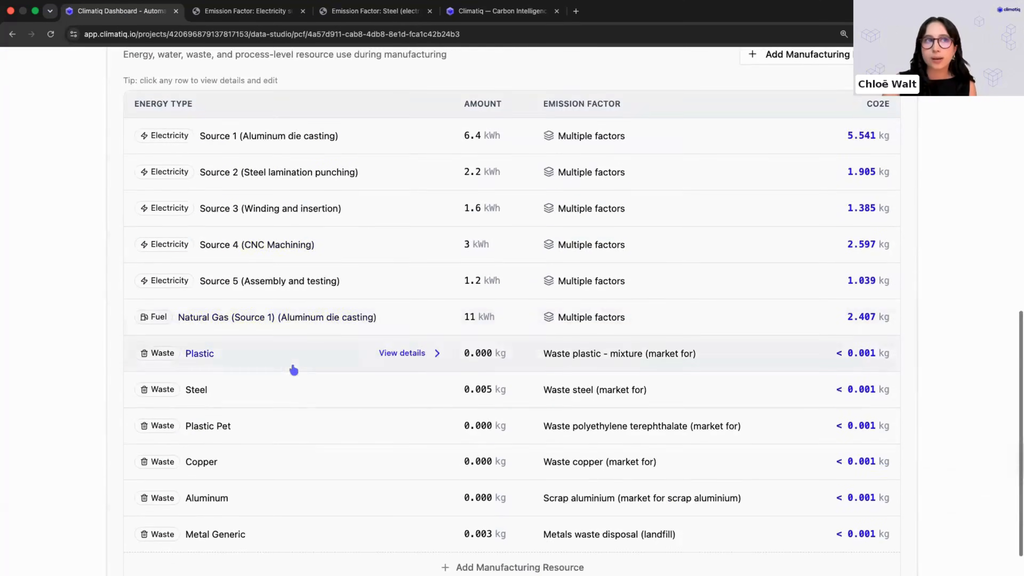
{"action": "scroll", "coordinate": [314, 524], "scroll_direction": "down", "scroll_amount": 1}
{"action": "scroll", "coordinate": [334, 348], "scroll_direction": "up", "scroll_amount": 10}
{"action": "scroll", "coordinate": [607, 366], "scroll_direction": "up", "scroll_amount": 1}
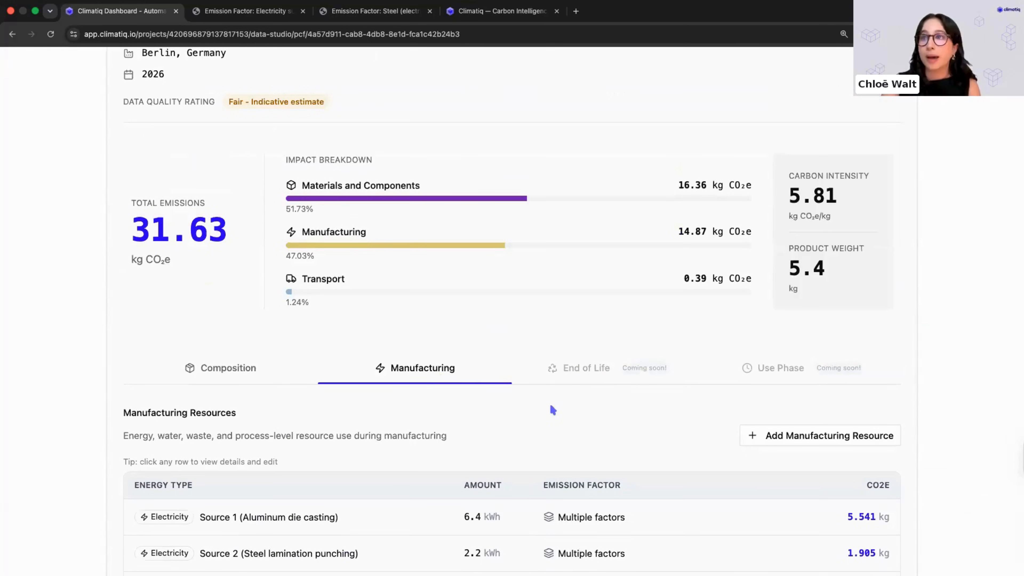
View the export and share options available for the Electric Motor footprint, then dismiss them
{"action": "scroll", "coordinate": [553, 410], "scroll_direction": "up", "scroll_amount": 5}
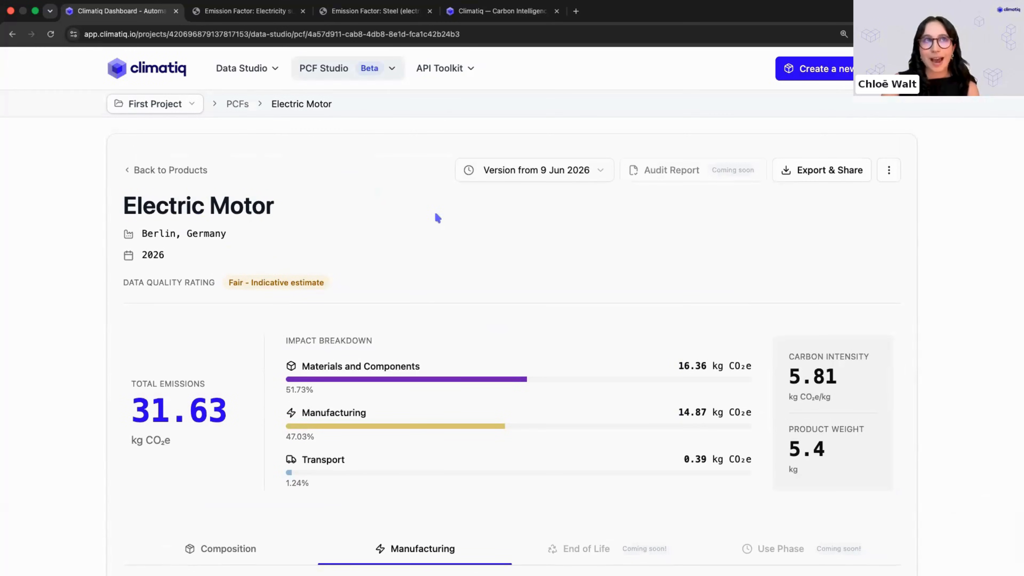
{"action": "left_click", "coordinate": [818, 171]}
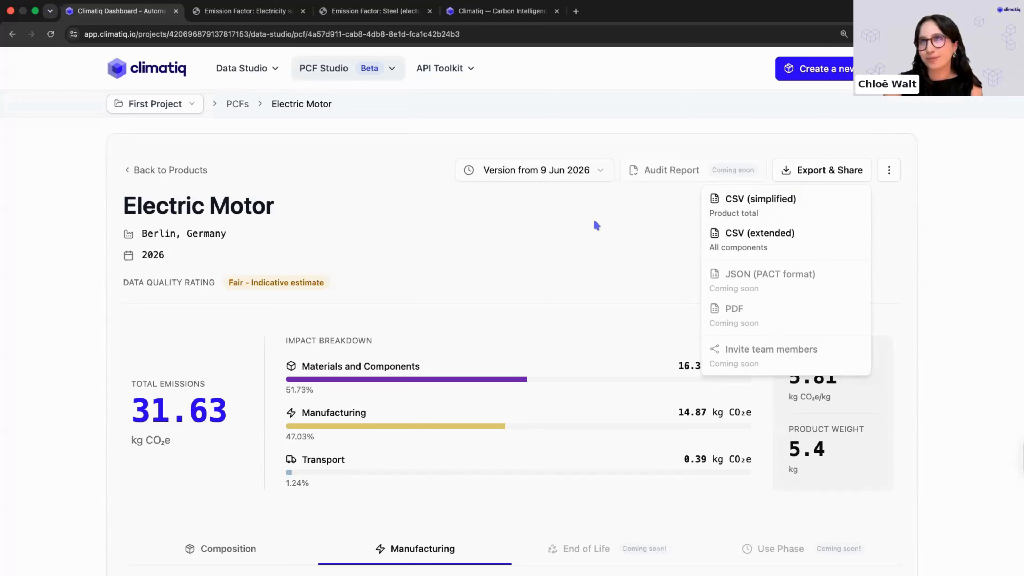
{"action": "left_click", "coordinate": [580, 233]}
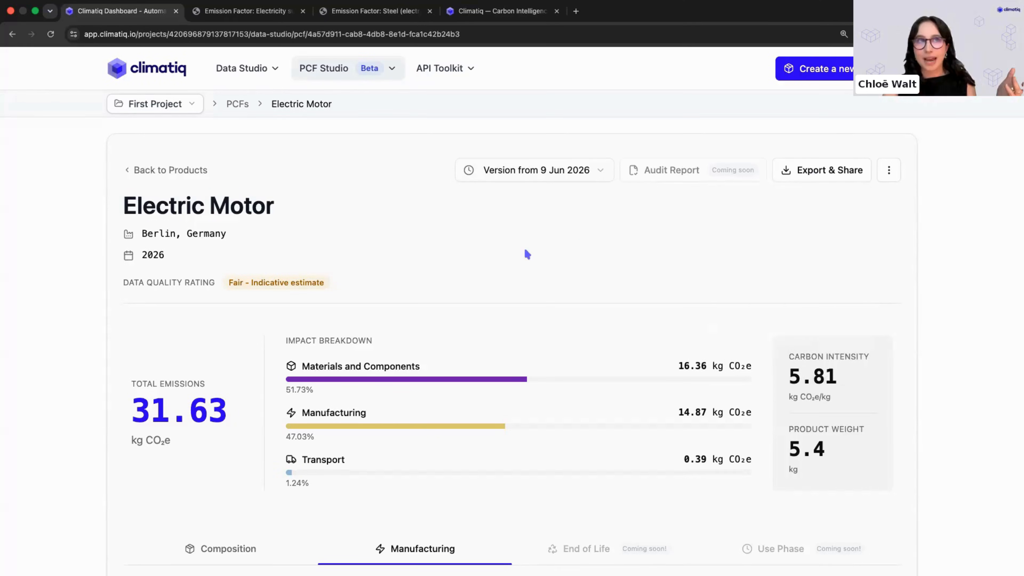
{"action": "scroll", "coordinate": [526, 254], "scroll_direction": "down", "scroll_amount": 1}
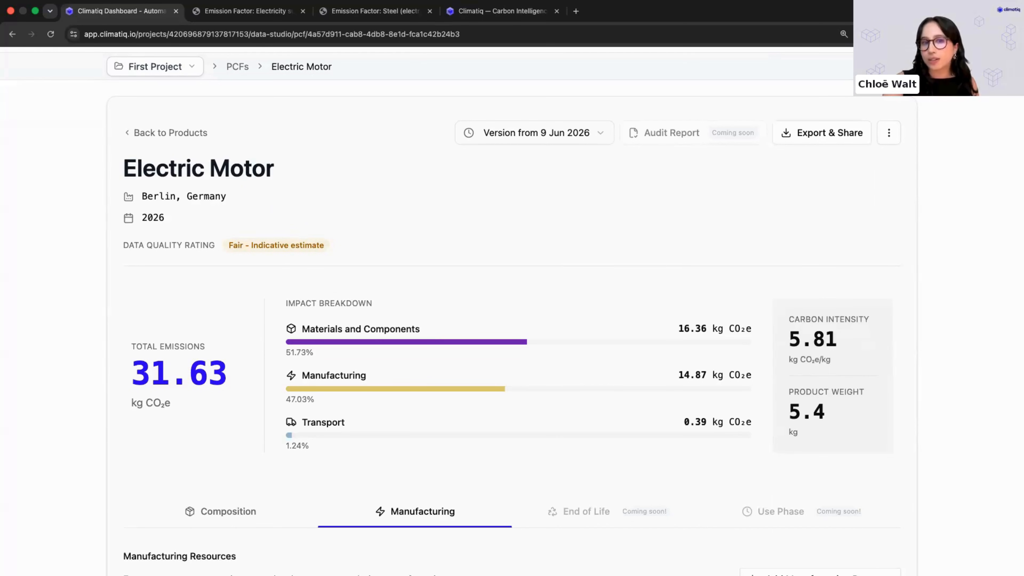
{"action": "scroll", "coordinate": [324, 291], "scroll_direction": "down", "scroll_amount": 7}
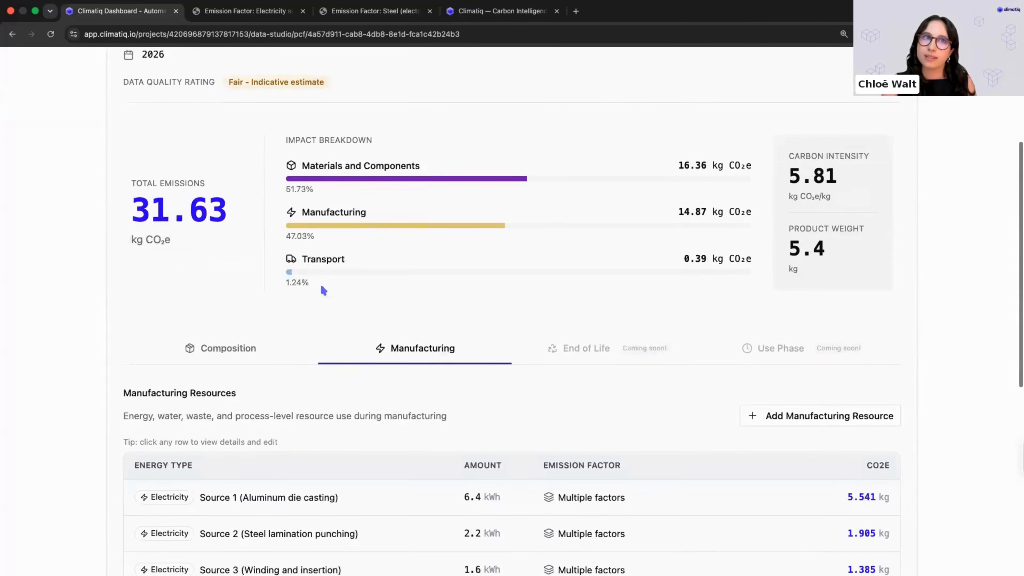
{"action": "scroll", "coordinate": [324, 290], "scroll_direction": "down", "scroll_amount": 8}
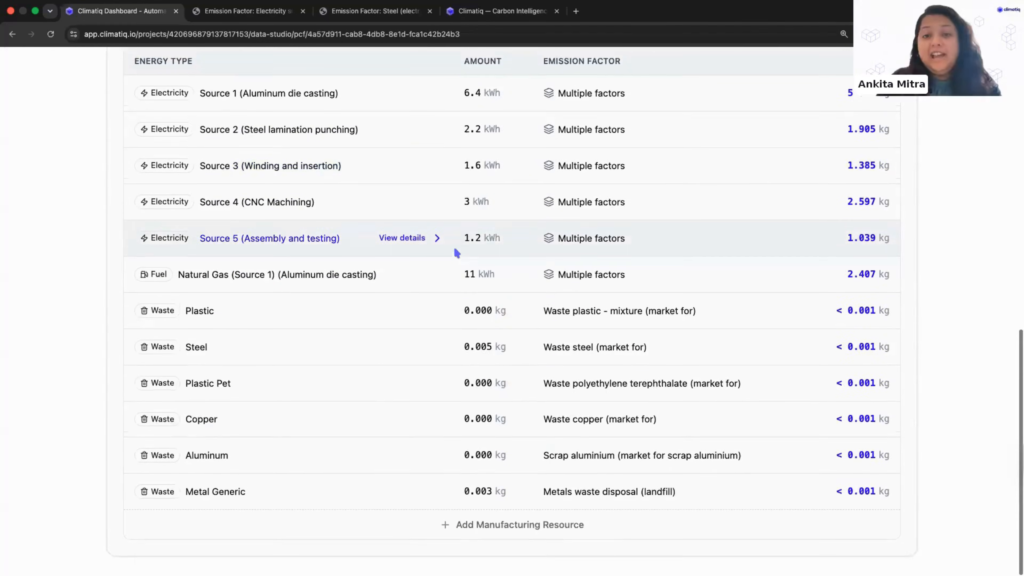
{"action": "scroll", "coordinate": [454, 254], "scroll_direction": "up", "scroll_amount": 17}
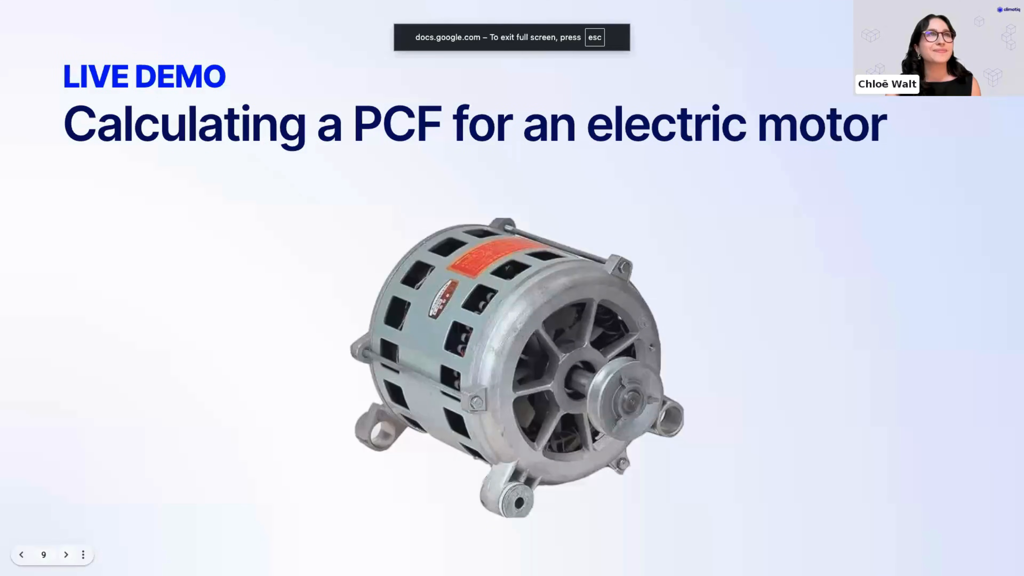
{"action": "key", "text": "Right"}
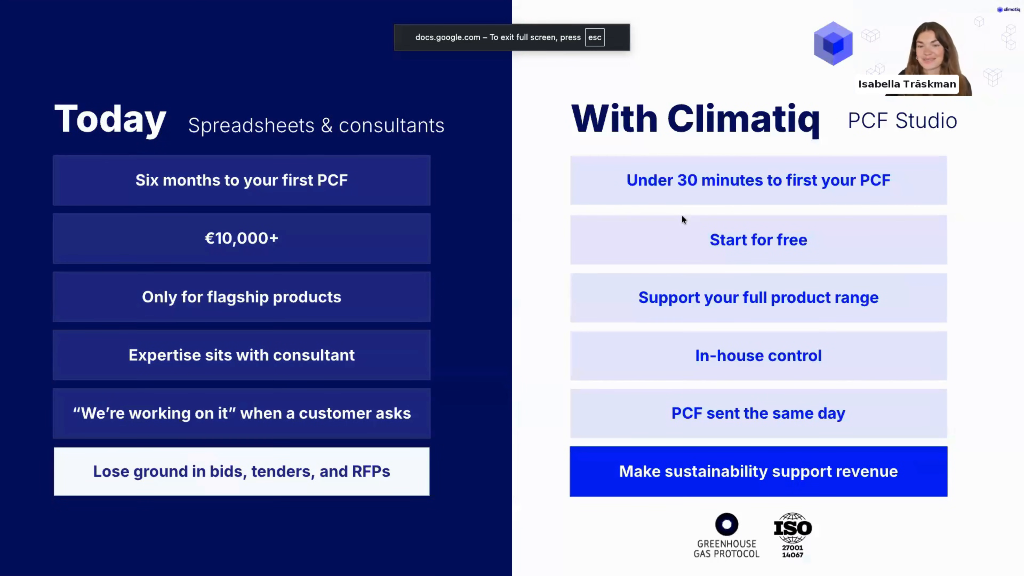